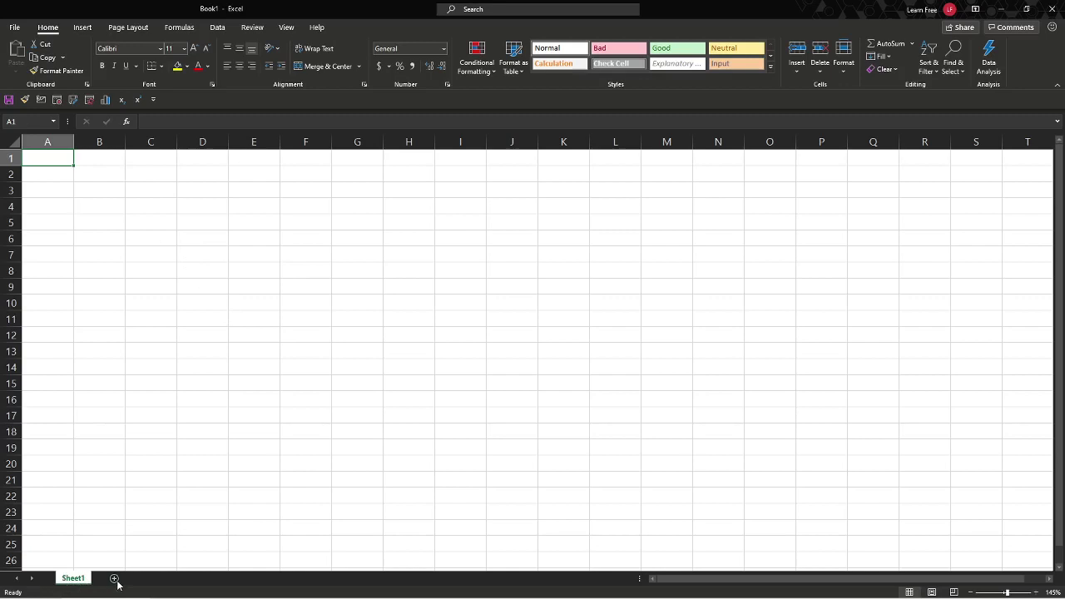
Step: Add a second worksheet and enter "Sheet 2" in its cell C5
click(114, 578)
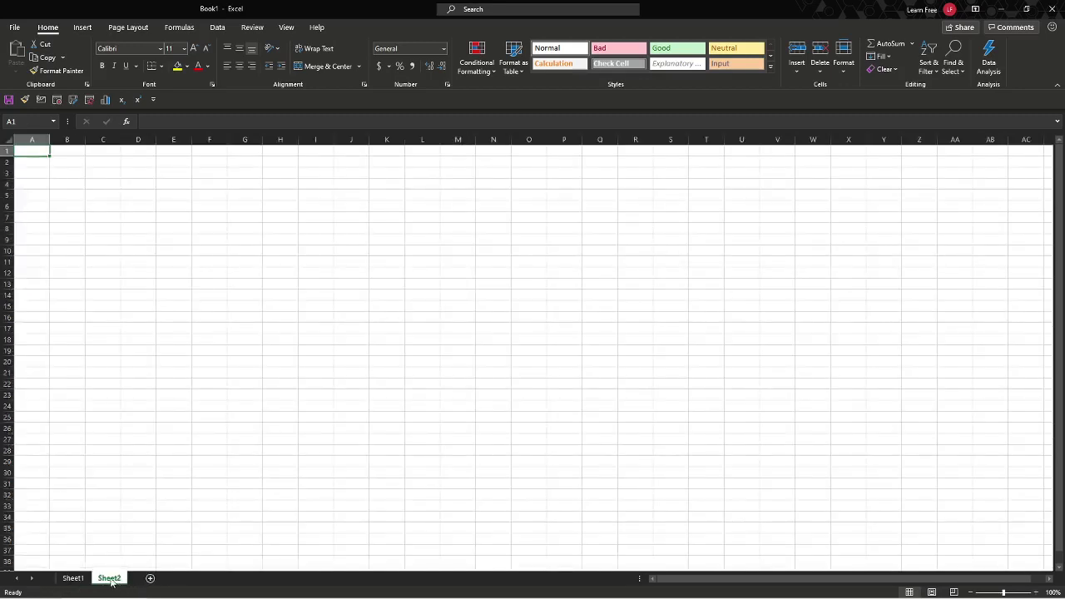
click(100, 193)
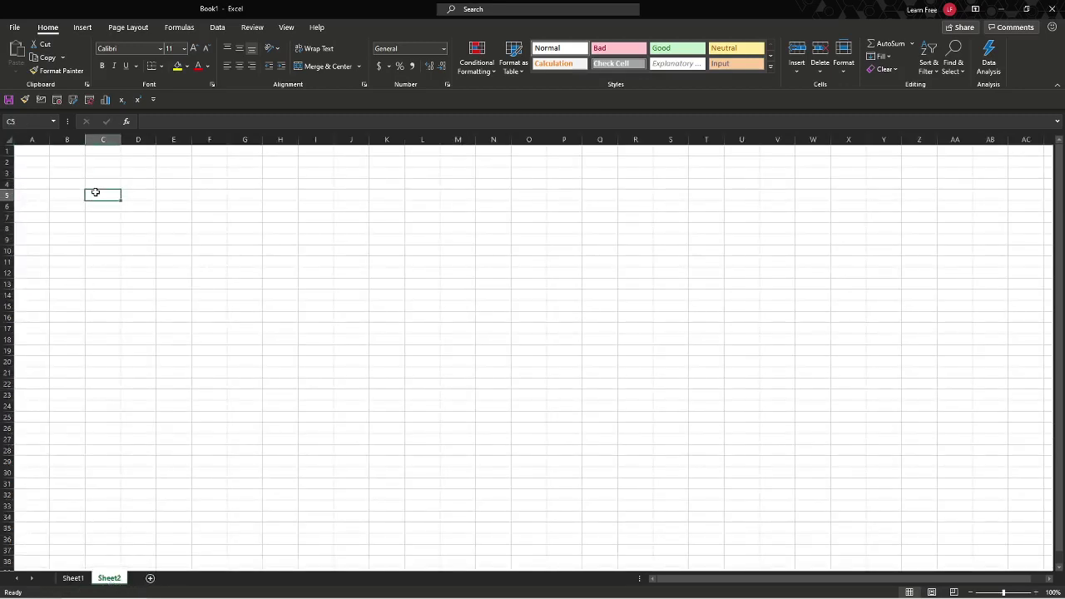
text(She)
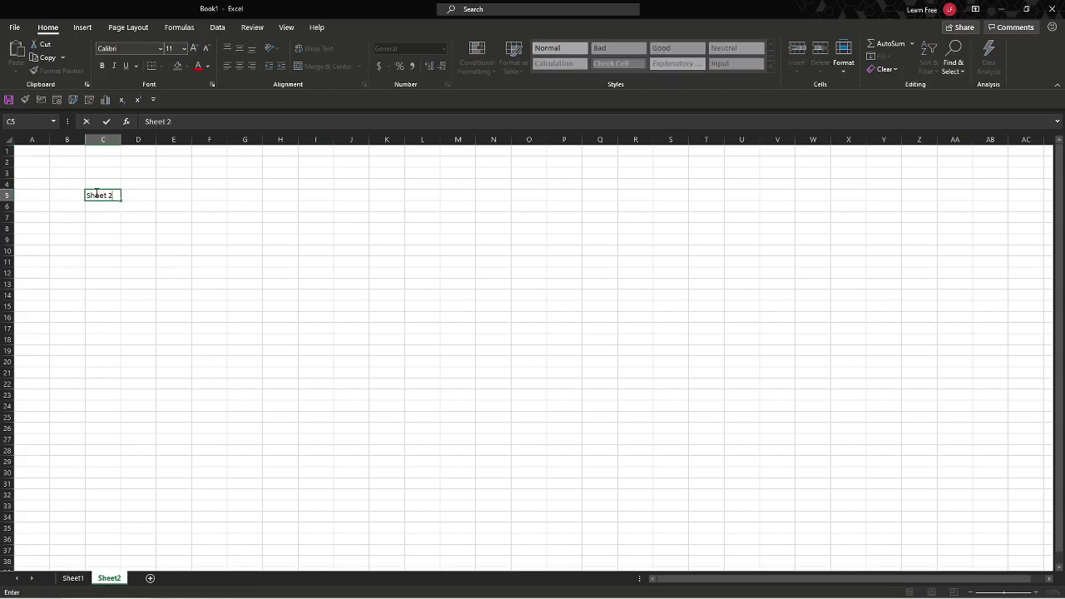
text(et 2)
key(Return)
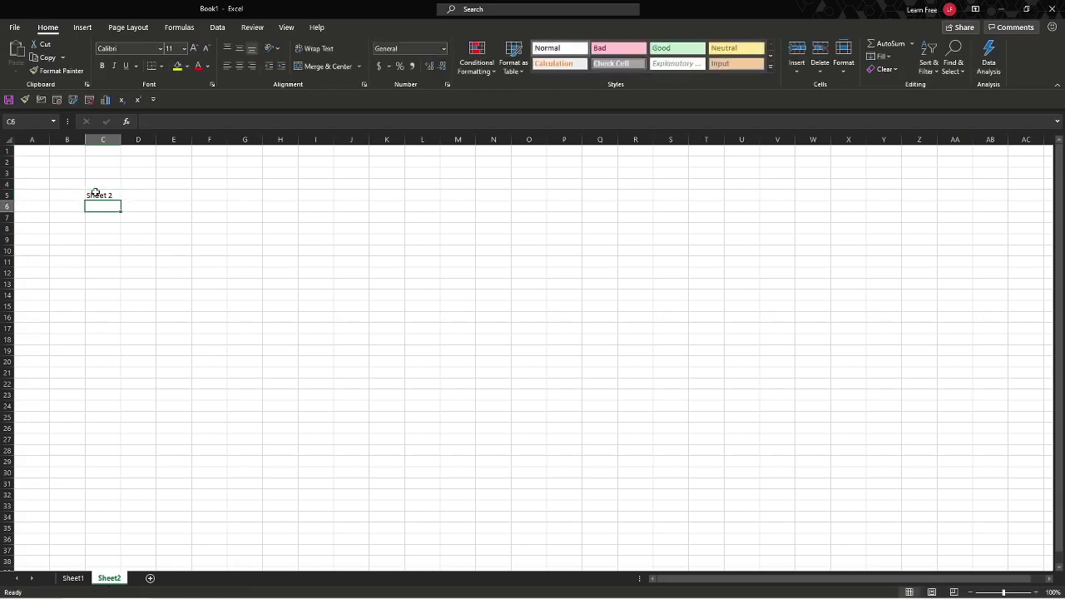
Step: Return to Sheet1 and select whole columns A, C and G, followed by whole rows 1, 2 and 3, one at a time
click(71, 578)
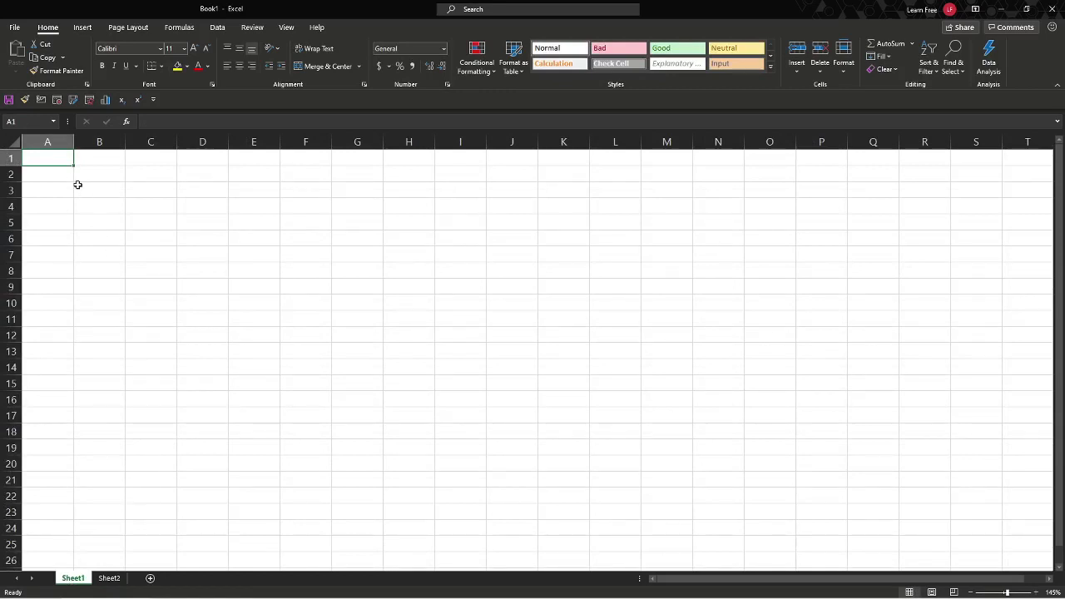
click(47, 141)
click(59, 142)
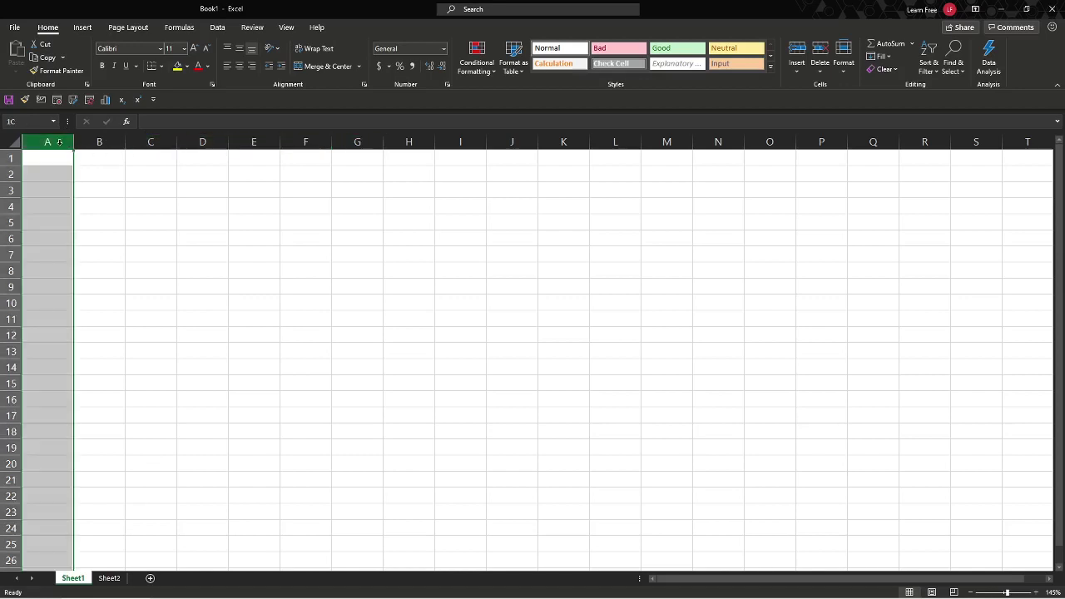
click(150, 142)
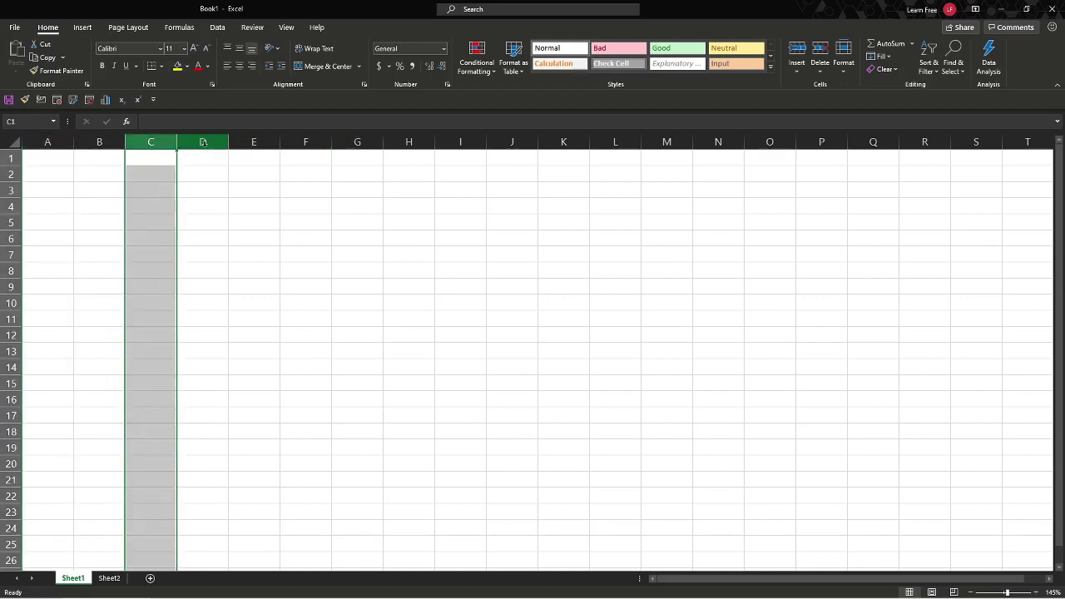
click(357, 142)
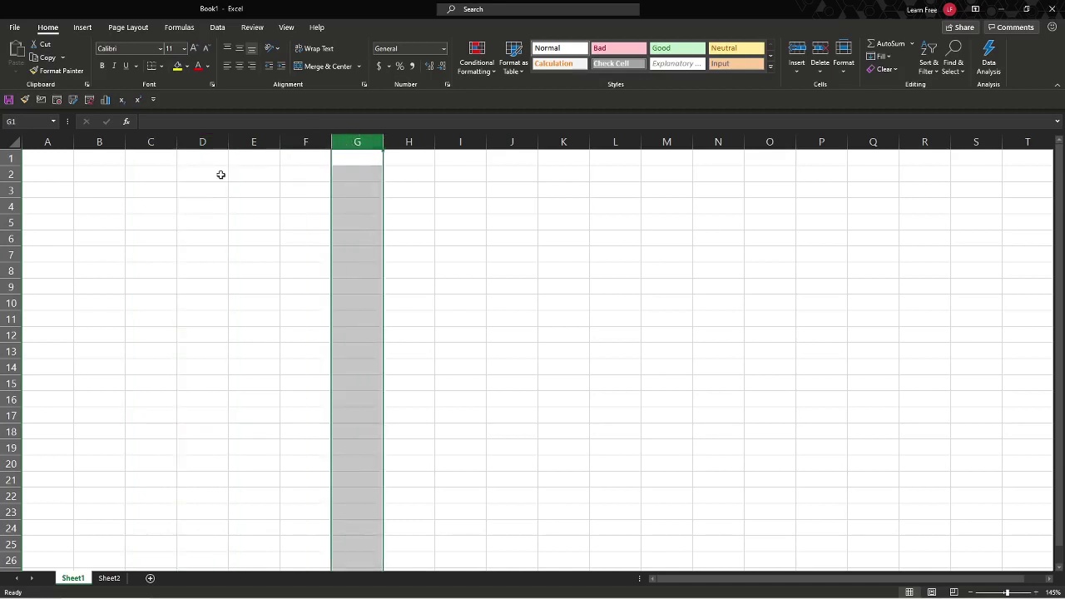
click(10, 157)
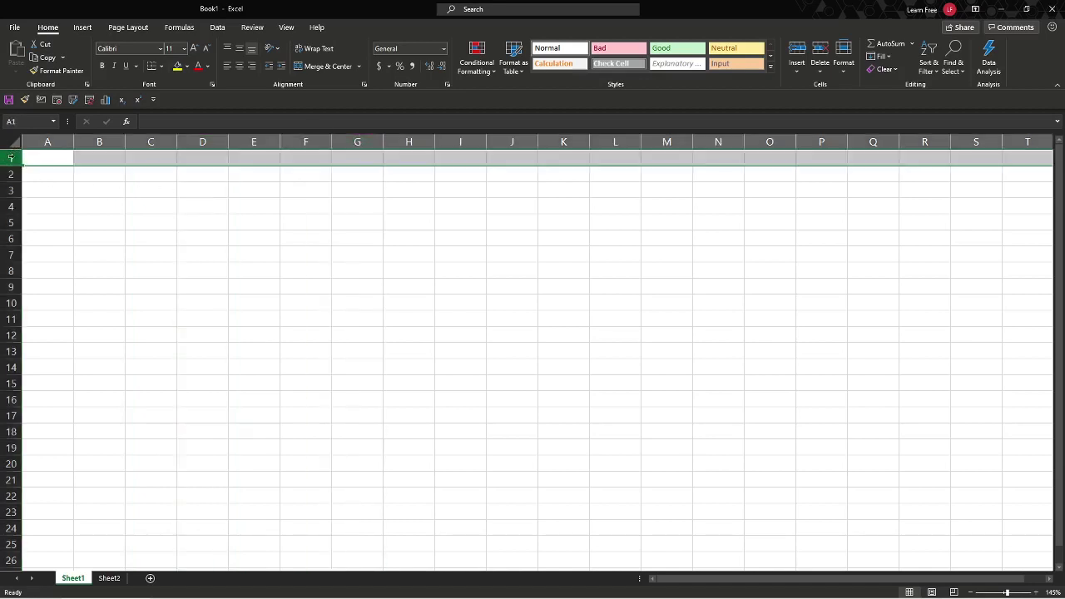
click(9, 174)
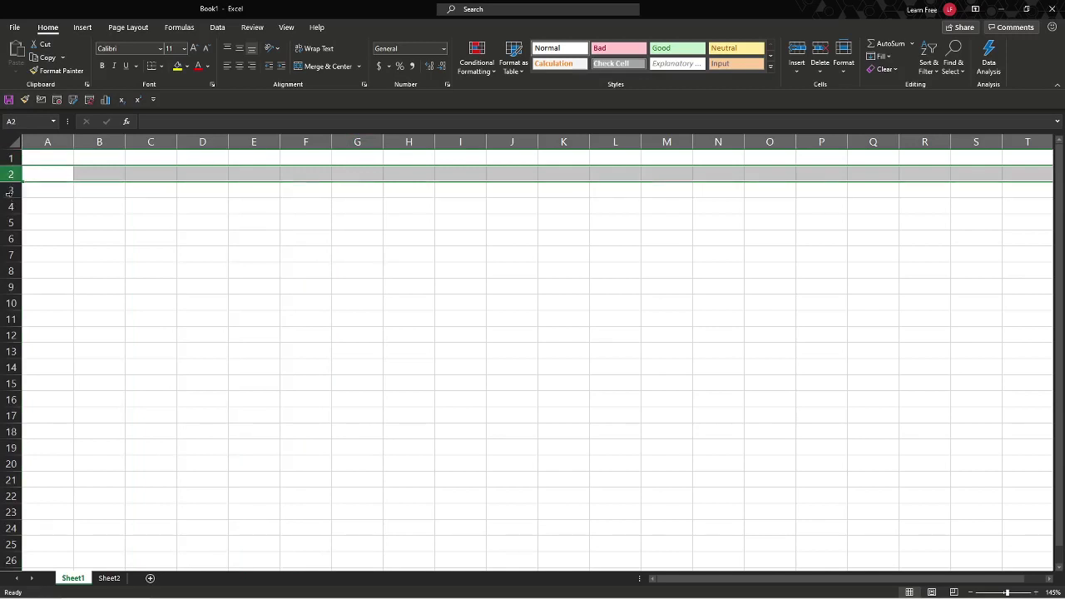
click(10, 190)
Step: Go to the very last row of column A and return to the first row
click(50, 227)
key(ctrl+Down)
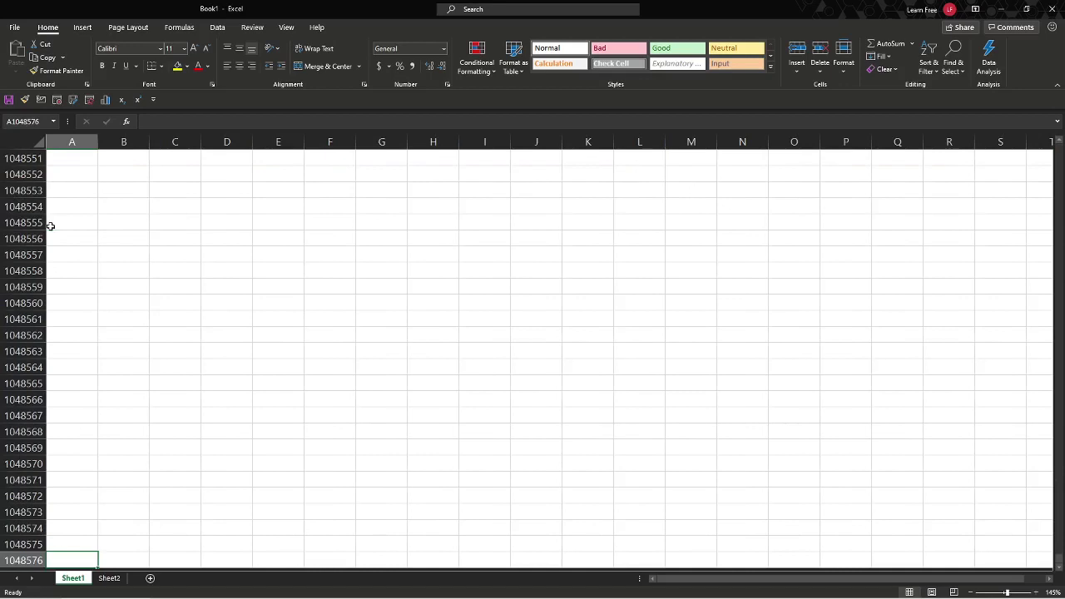
key(ctrl+Up)
Step: Move along row 1 past column Z to column AC, go to the sheet's last column, and return to A1
key(Right)
key(Right)
key(Right)
key(Right)
key(Right)
key(Right)
key(Right)
key(Right)
key(Right)
key(Right)
key(Right)
key(Right)
key(Right)
key(Right)
key(Right)
key(Right)
key(Right)
key(Right)
key(Right)
key(Right)
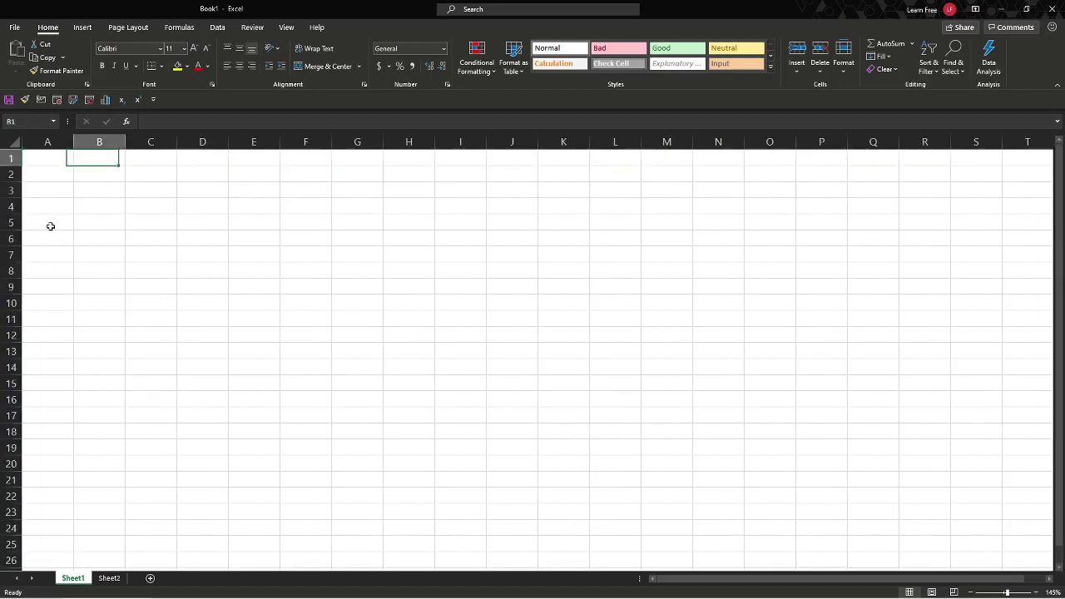
key(Right)
key(Right)
key(Right)
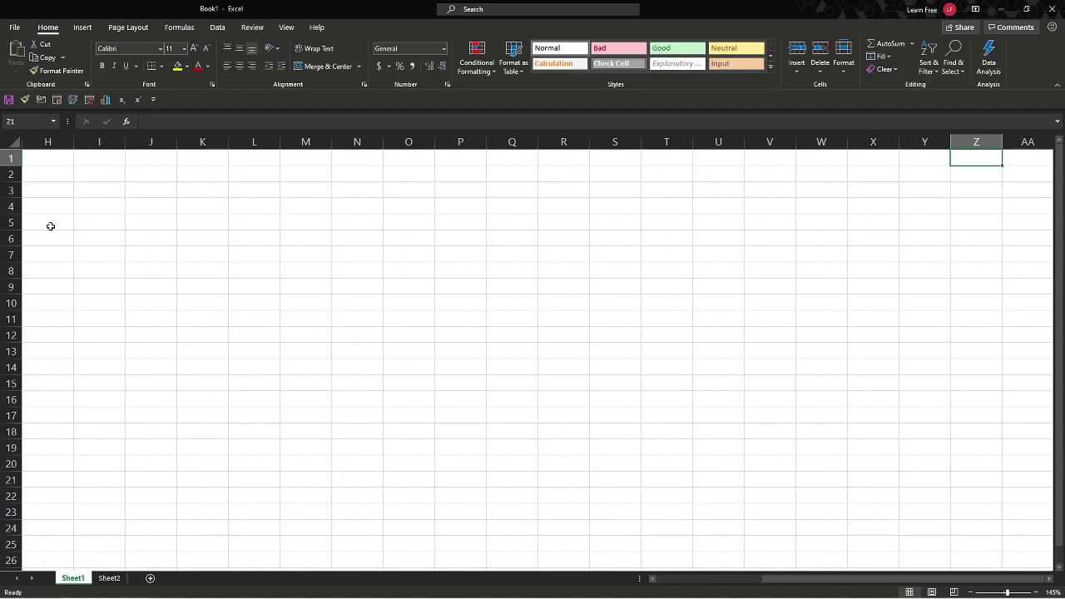
key(Right)
key(Right)
key(Right)
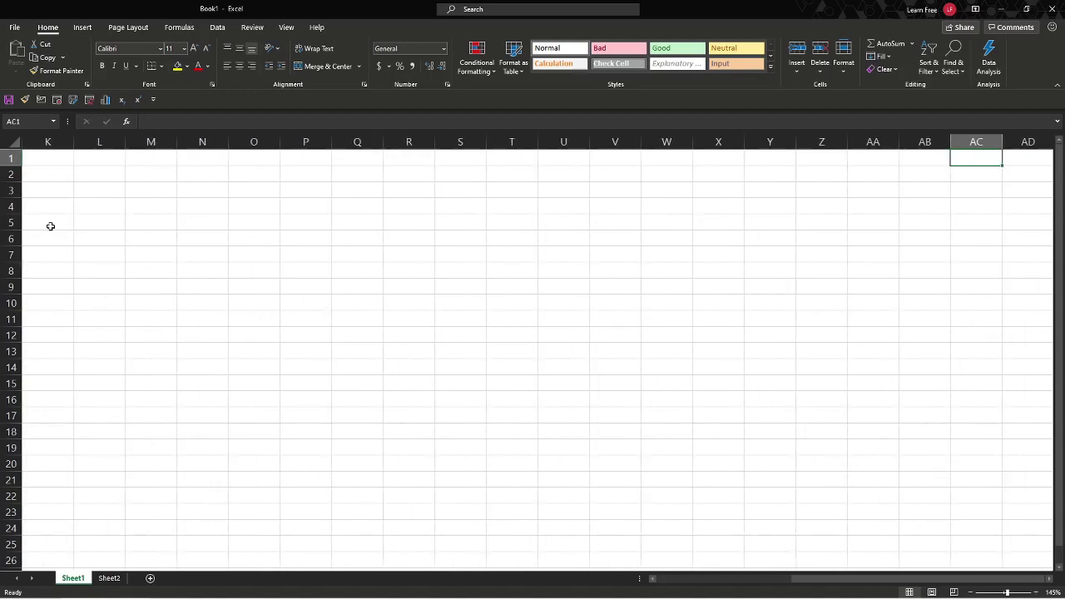
key(ctrl+Right)
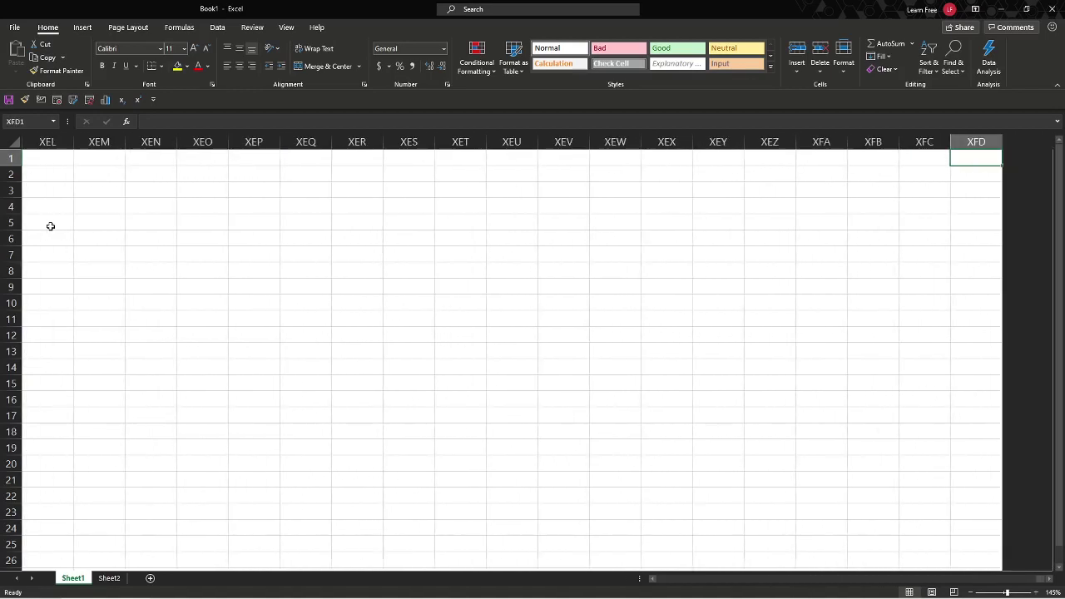
key(ctrl+Left)
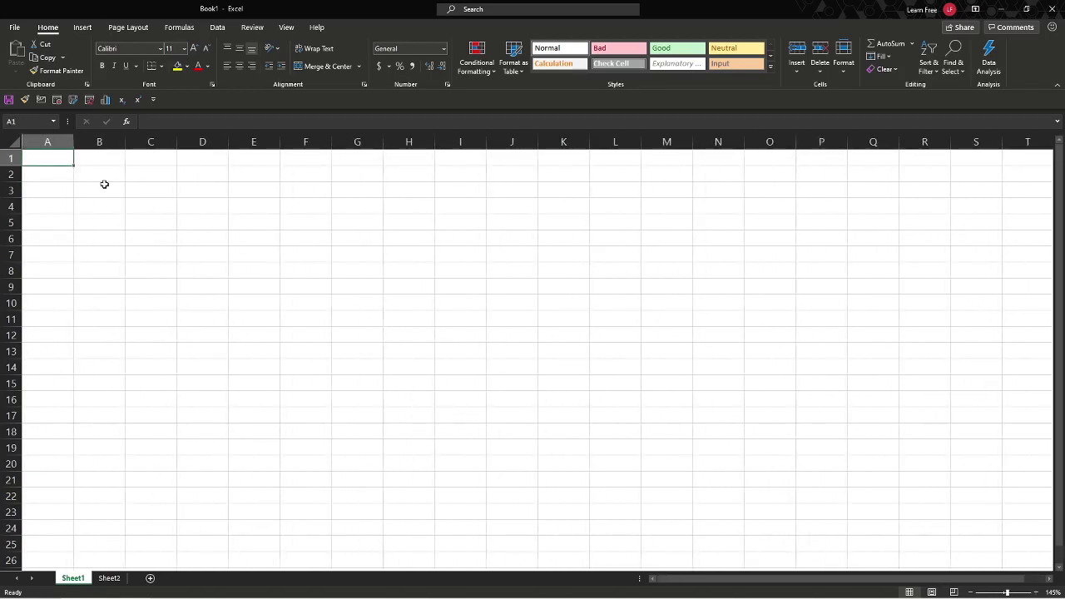
click(83, 176)
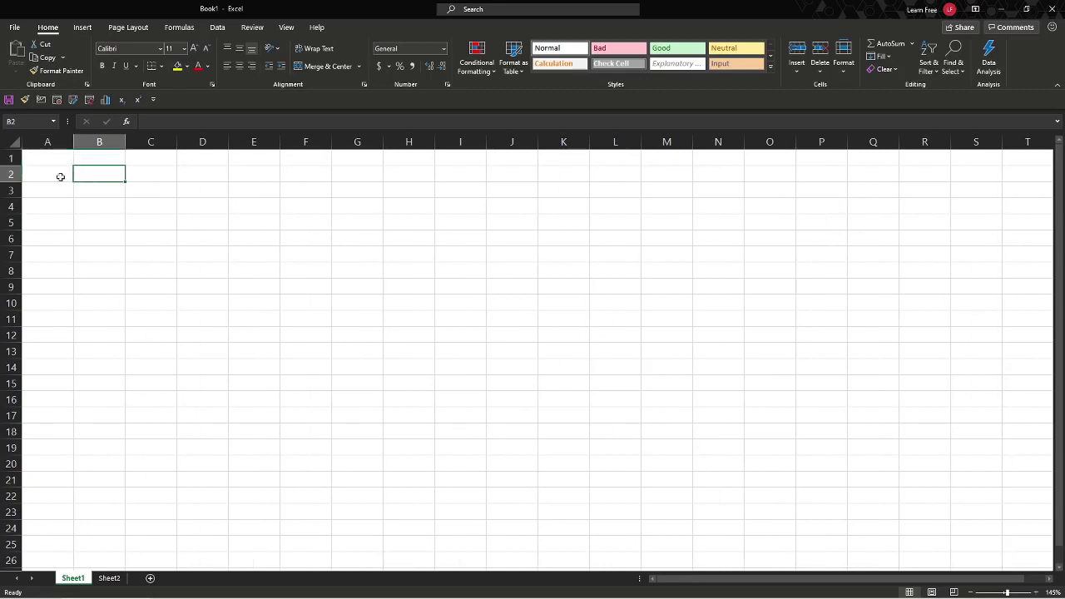
click(34, 162)
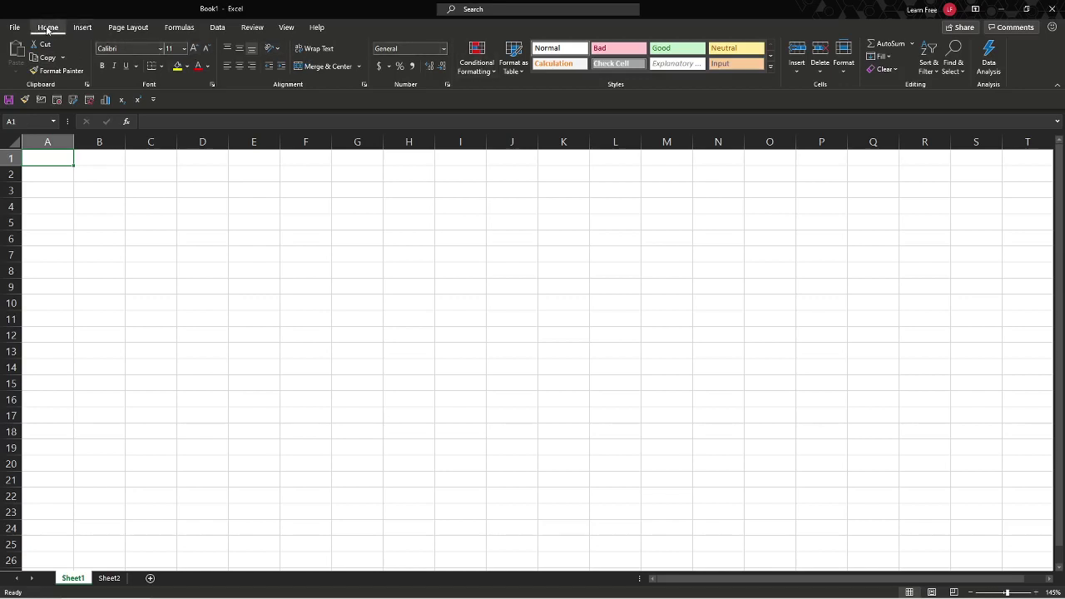
click(83, 29)
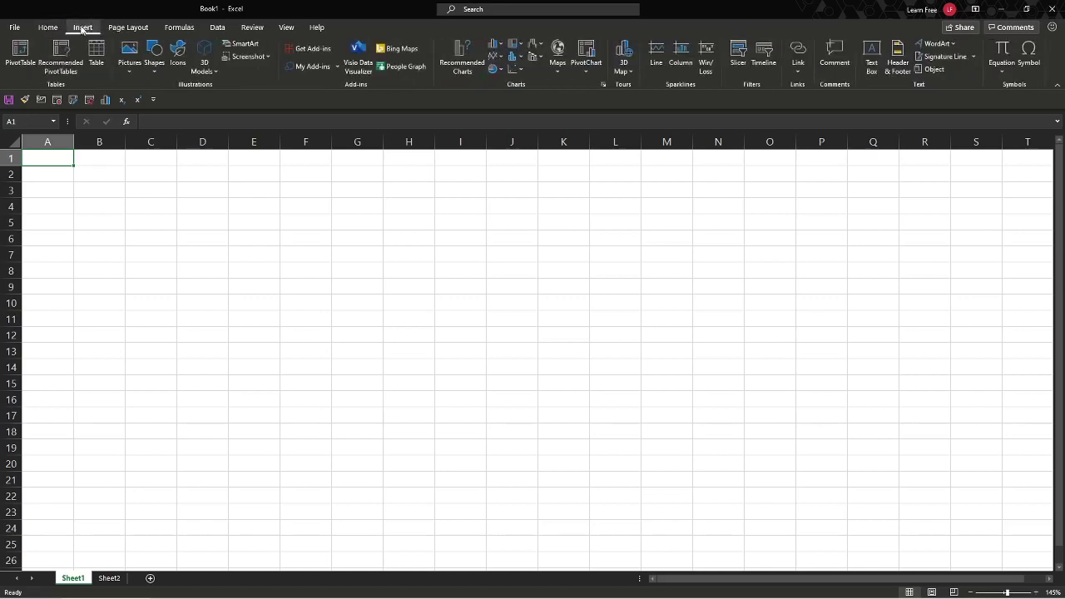
click(123, 27)
click(178, 29)
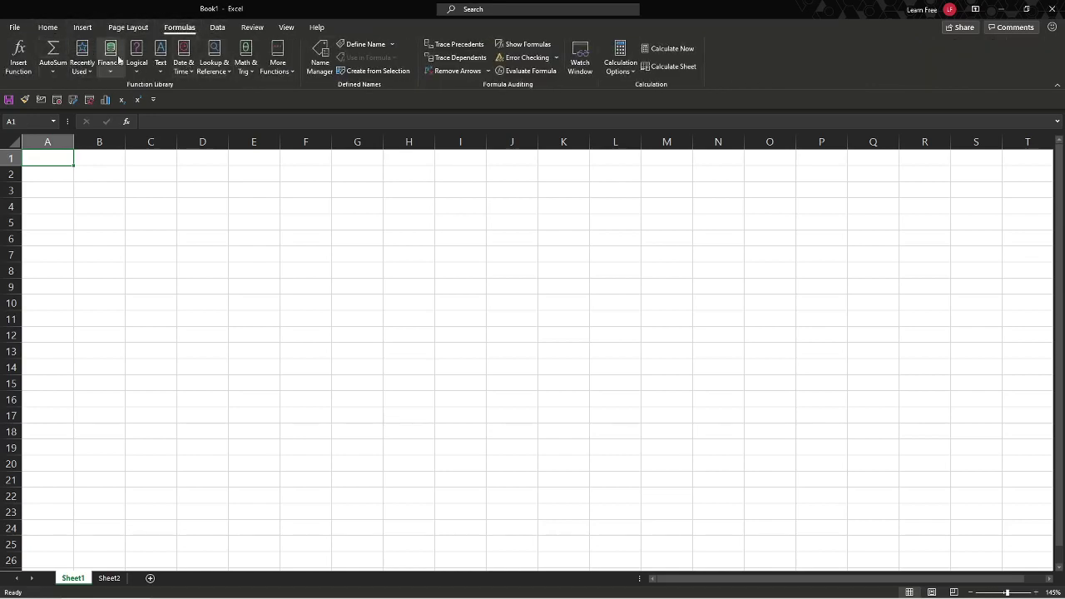
click(56, 29)
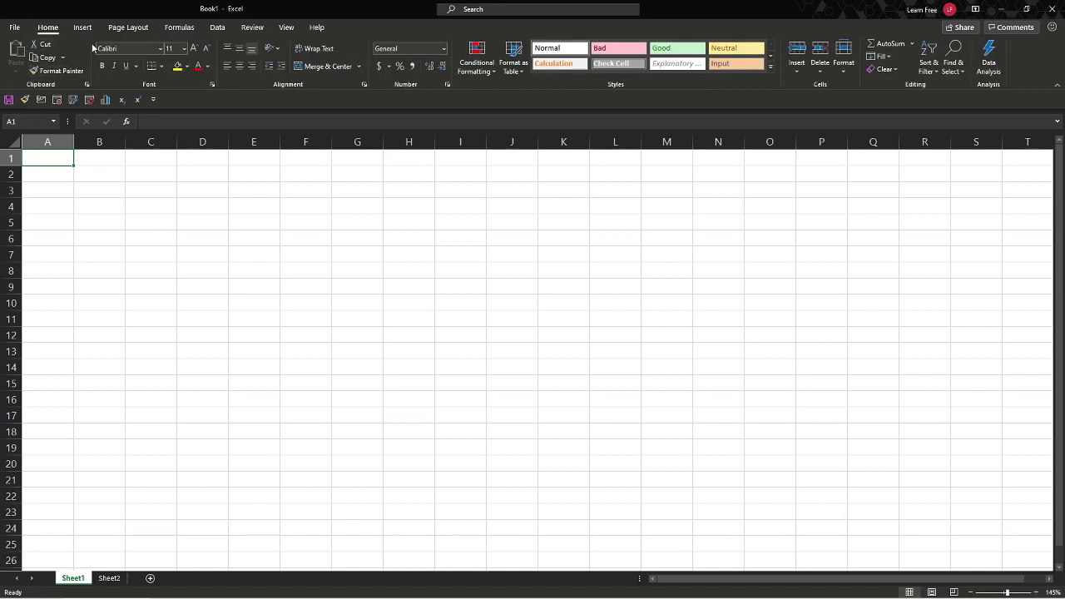
Step: View the collected clipboard items and the detailed font and alignment settings for cell A1, leaving them unmodified
click(86, 85)
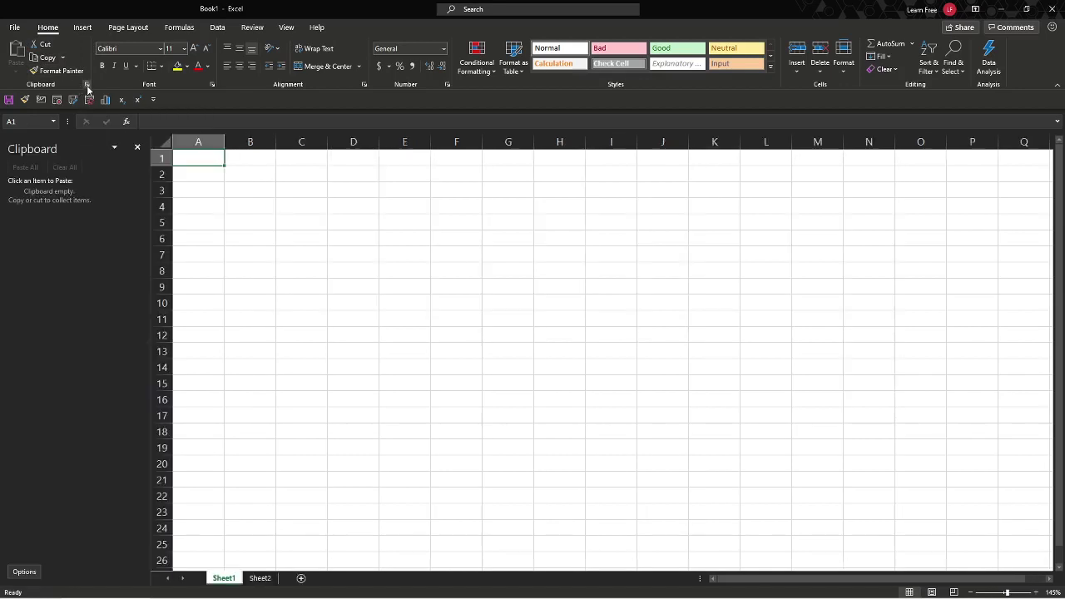
click(86, 85)
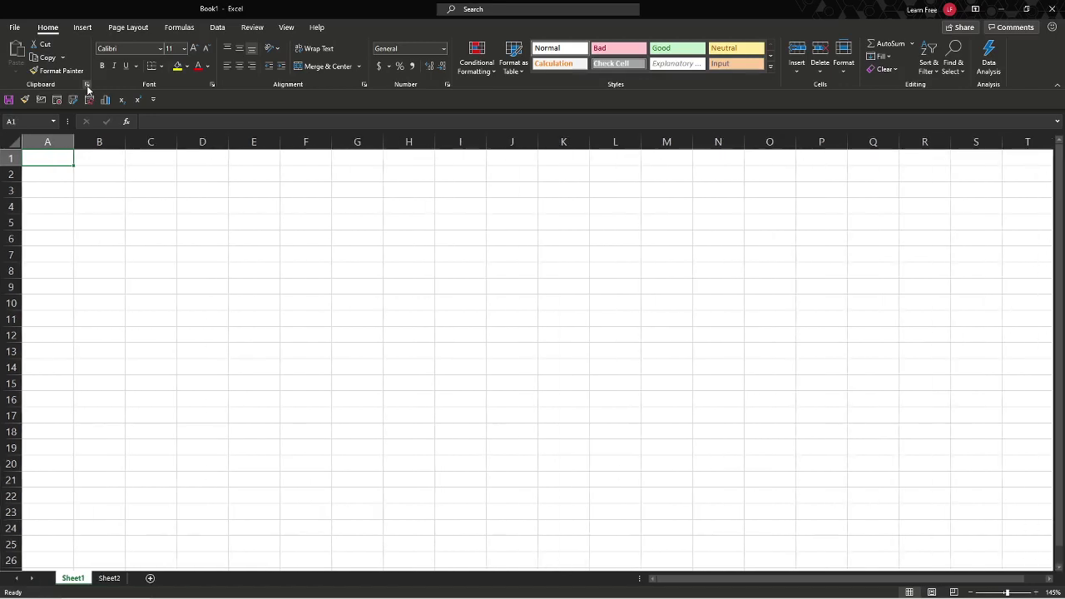
click(210, 85)
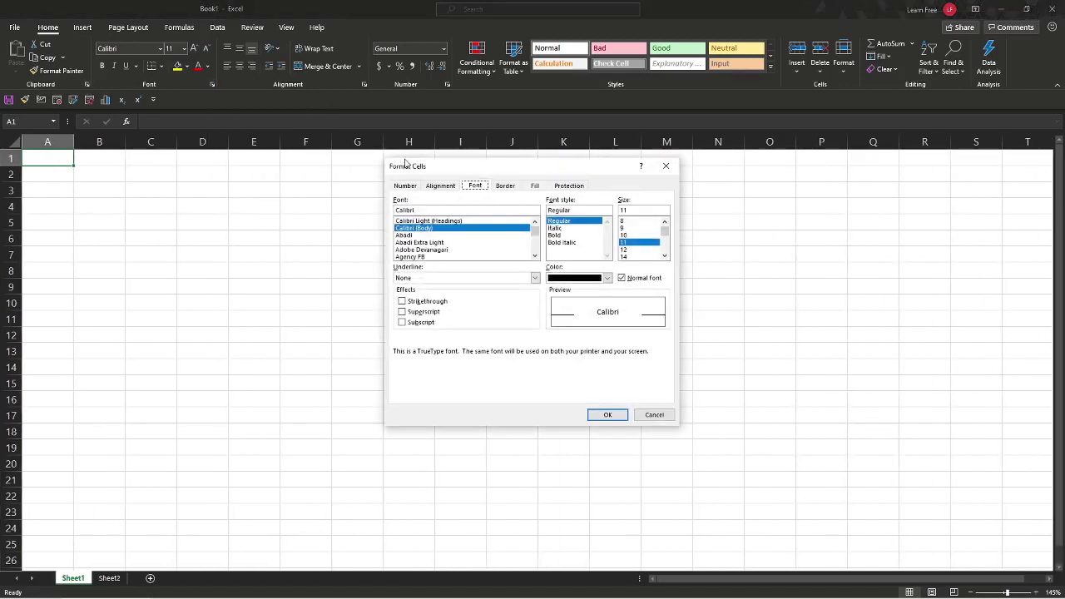
click(665, 166)
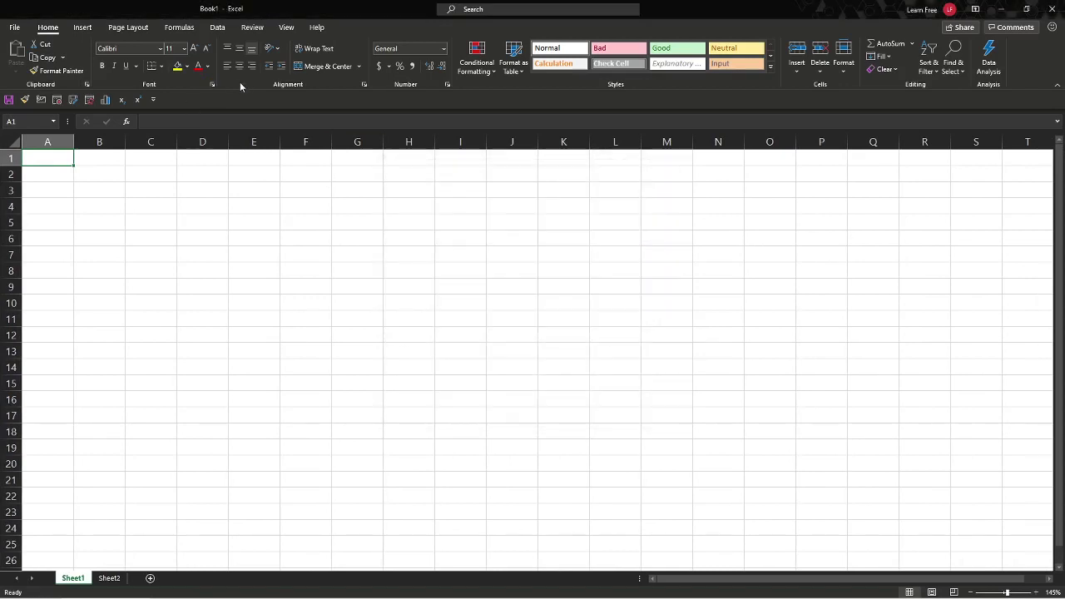
click(364, 86)
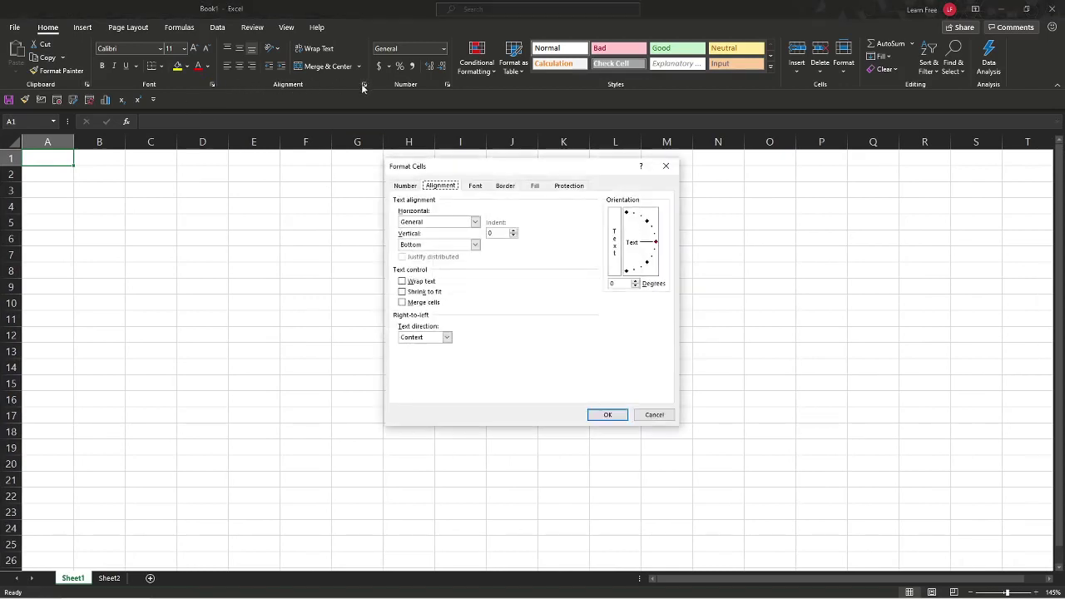
click(670, 166)
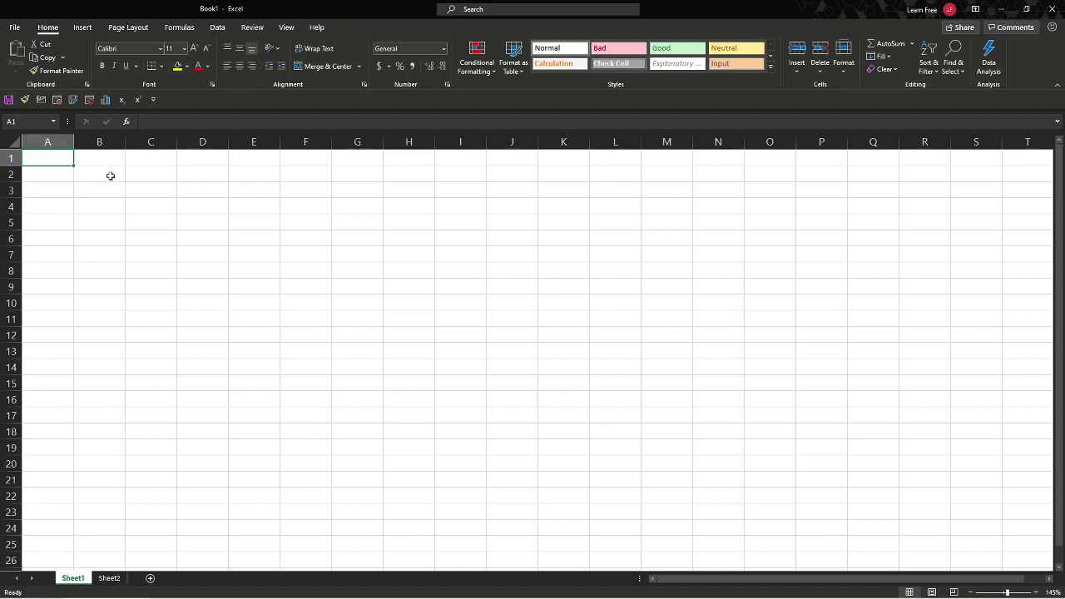
Step: Enter the value 7 in cell G5 of Sheet1
click(364, 159)
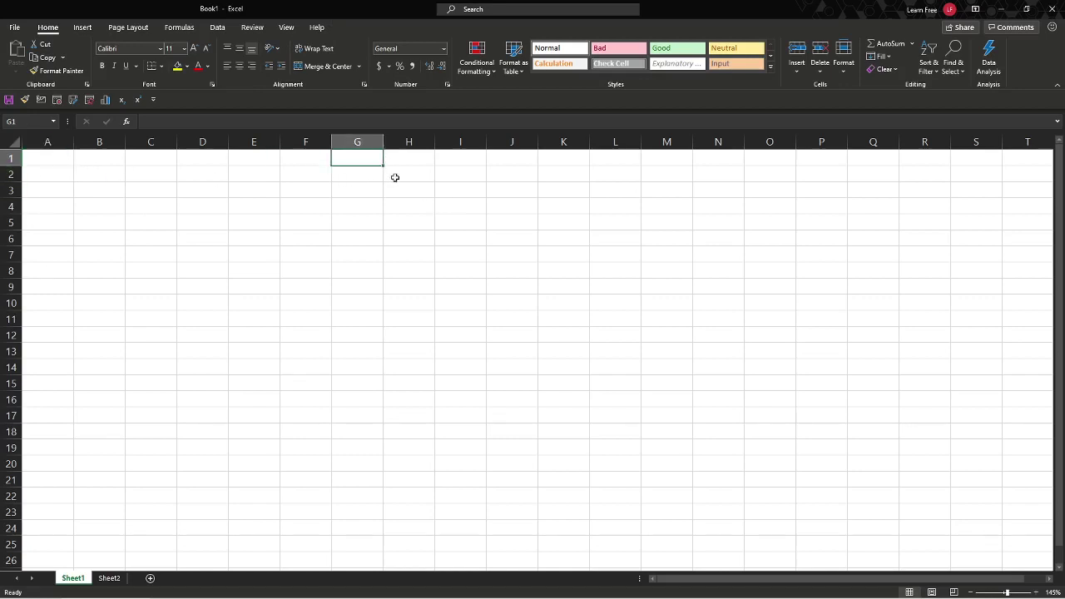
click(366, 222)
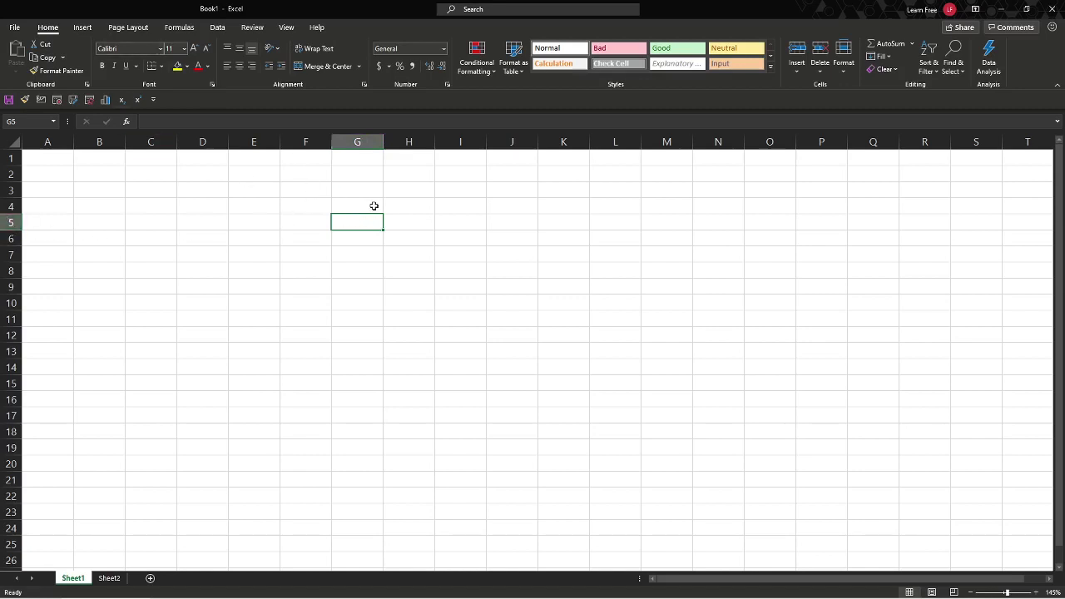
text(7)
key(Return)
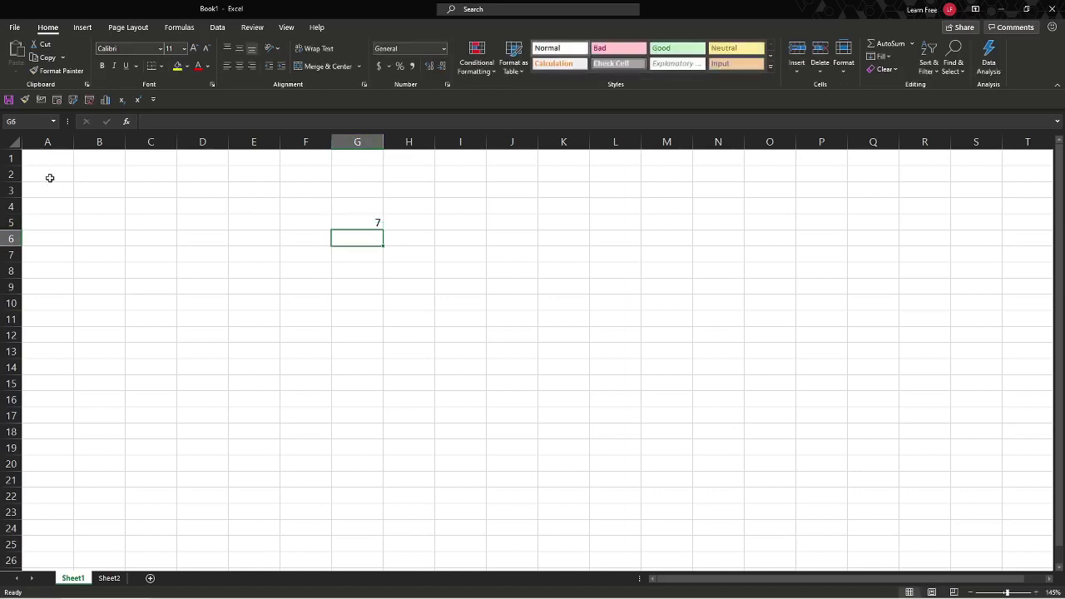
Step: Enter the formula =G5 in cell B2 to reference the value in cell G5
click(41, 176)
click(98, 173)
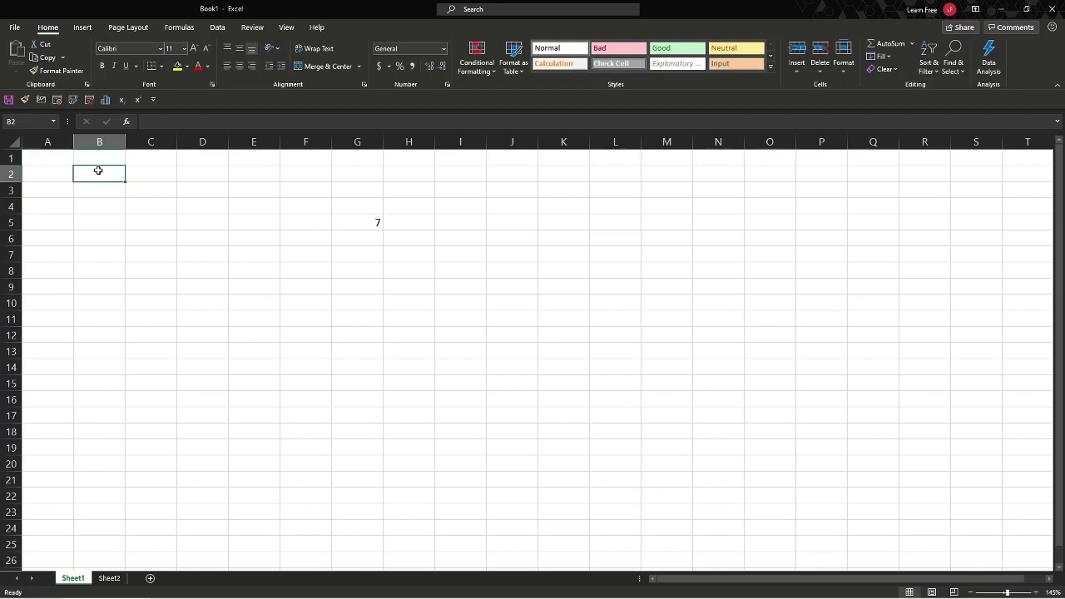
text(=)
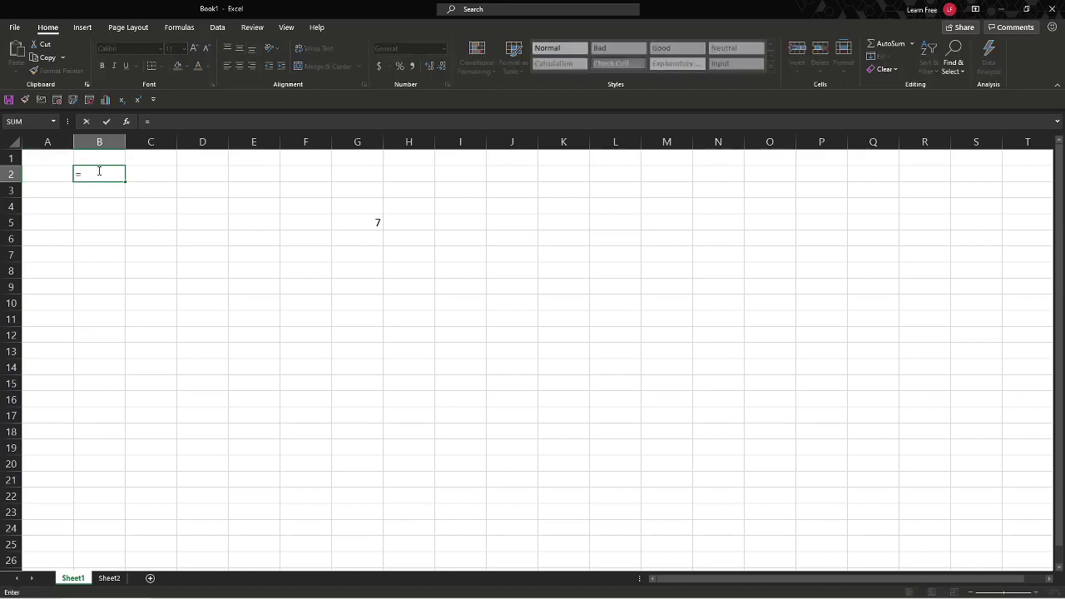
text(G)
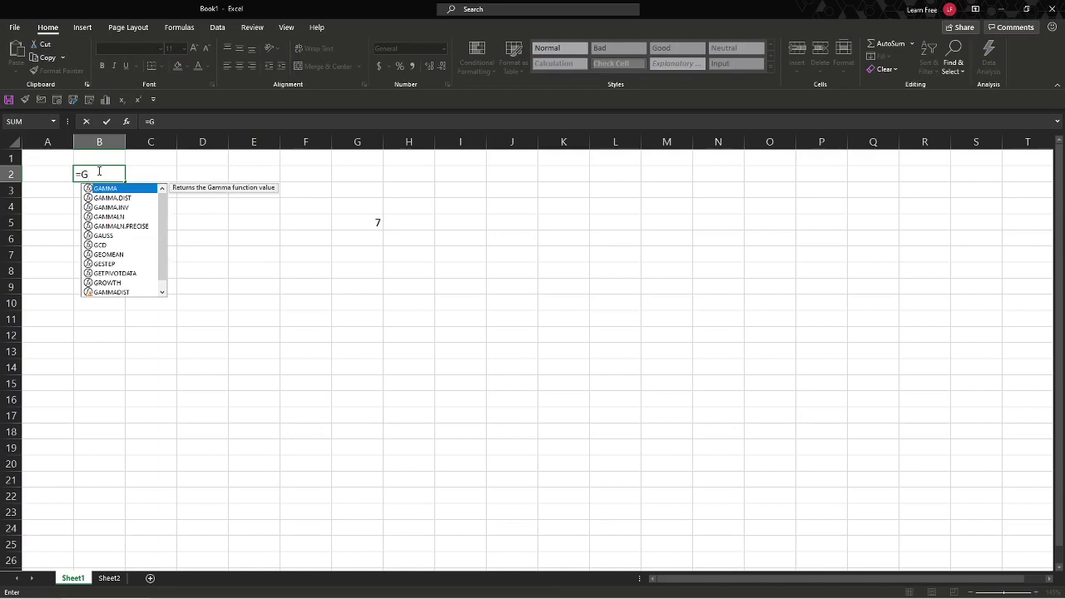
text(5)
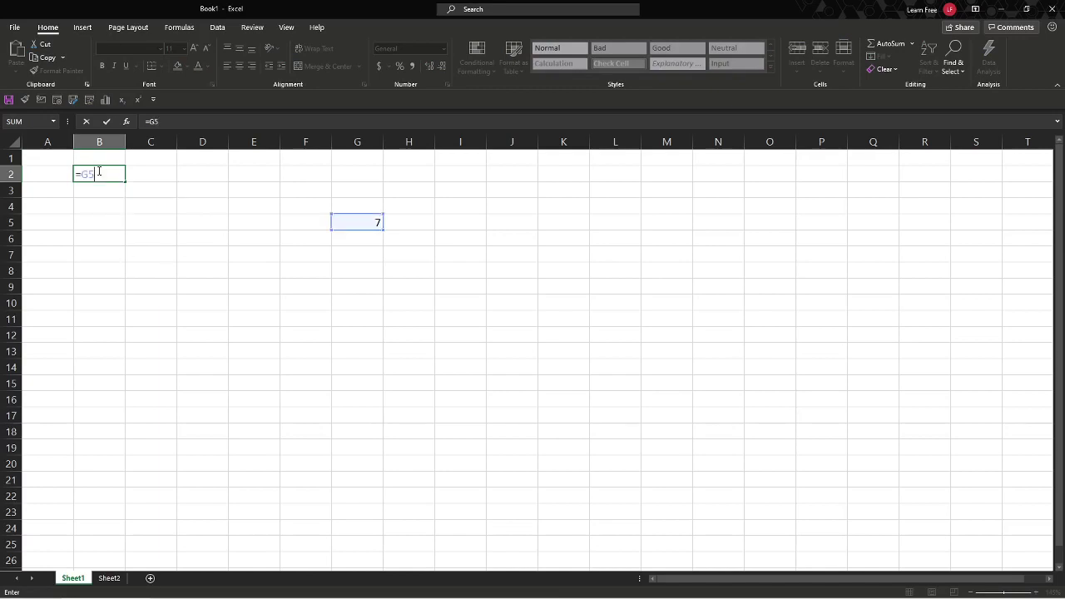
key(Return)
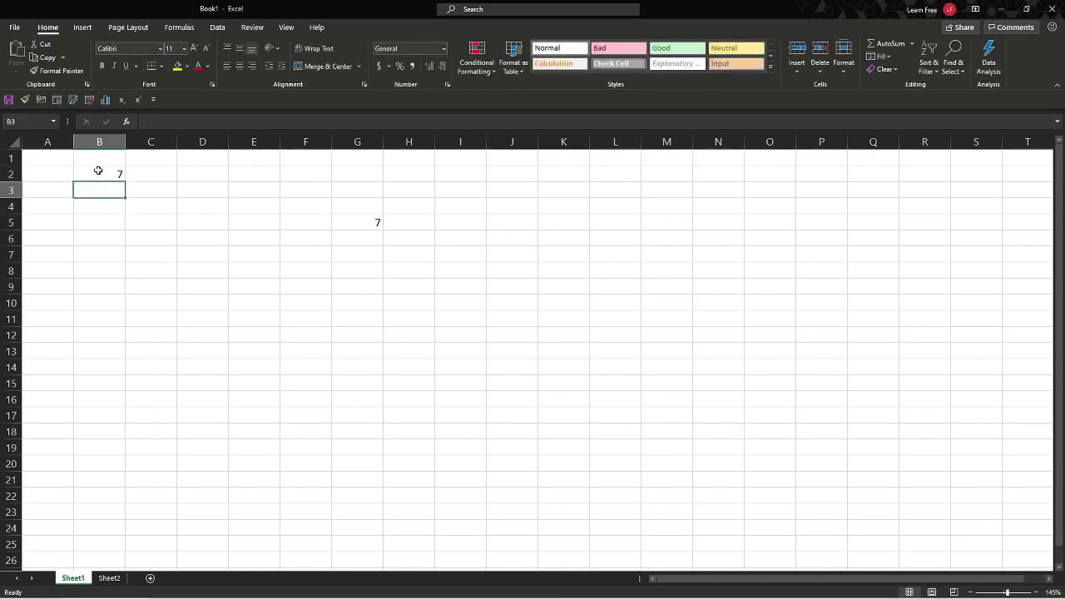
Step: Change the value in cell G5 to 9
key(Right)
key(Right)
key(Right)
key(Right)
key(Right)
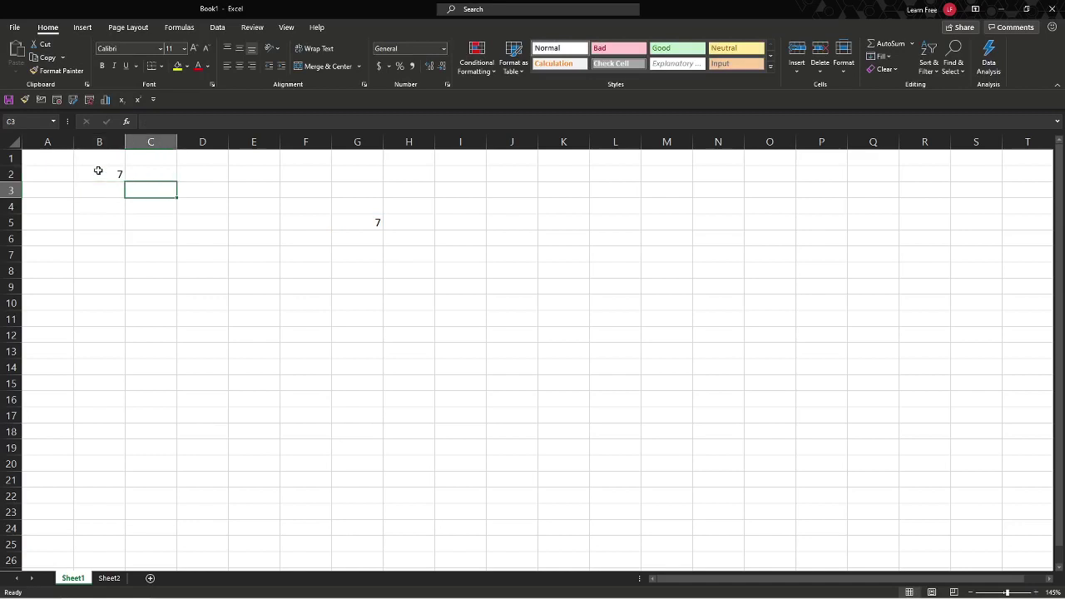
key(Down)
key(Down)
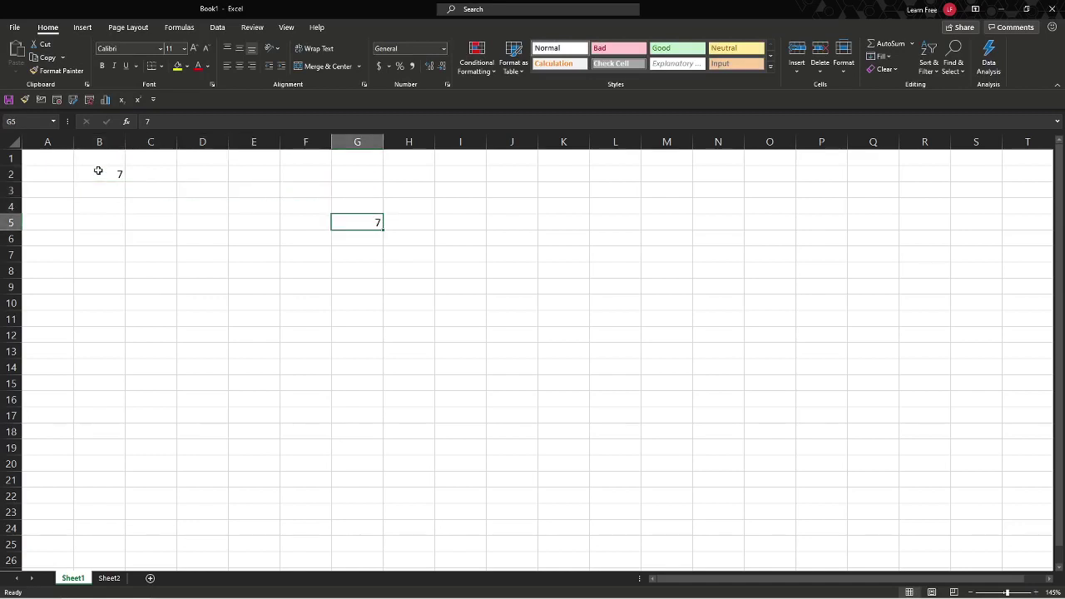
text(9)
key(Return)
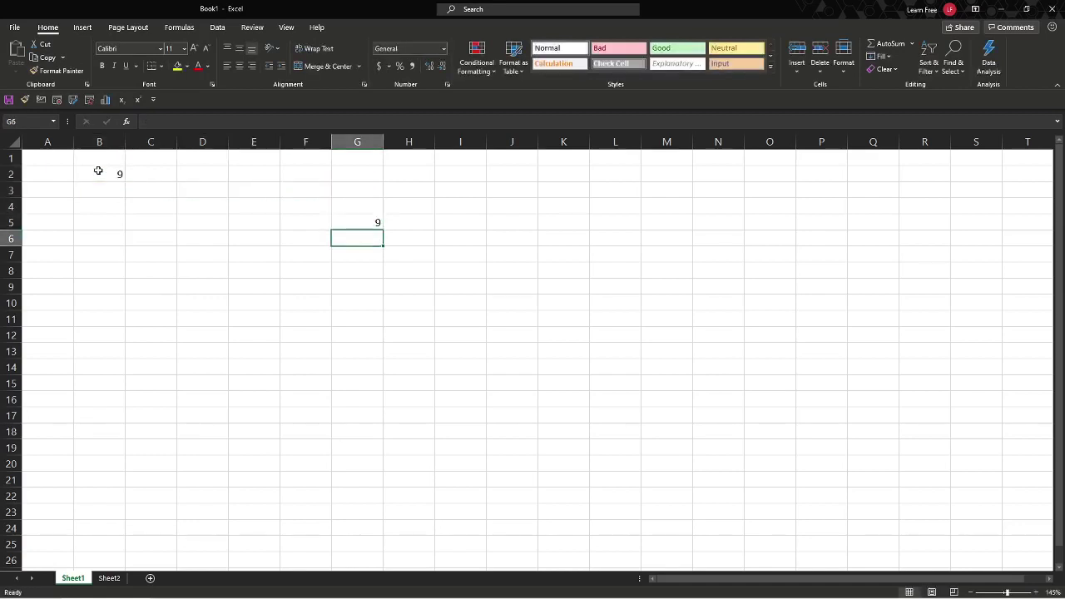
Step: Clear the contents of cells B2 and G5 and return to cell A1
key(Up)
key(Up)
key(Up)
key(Up)
key(Left)
key(Left)
key(Left)
key(Left)
key(Left)
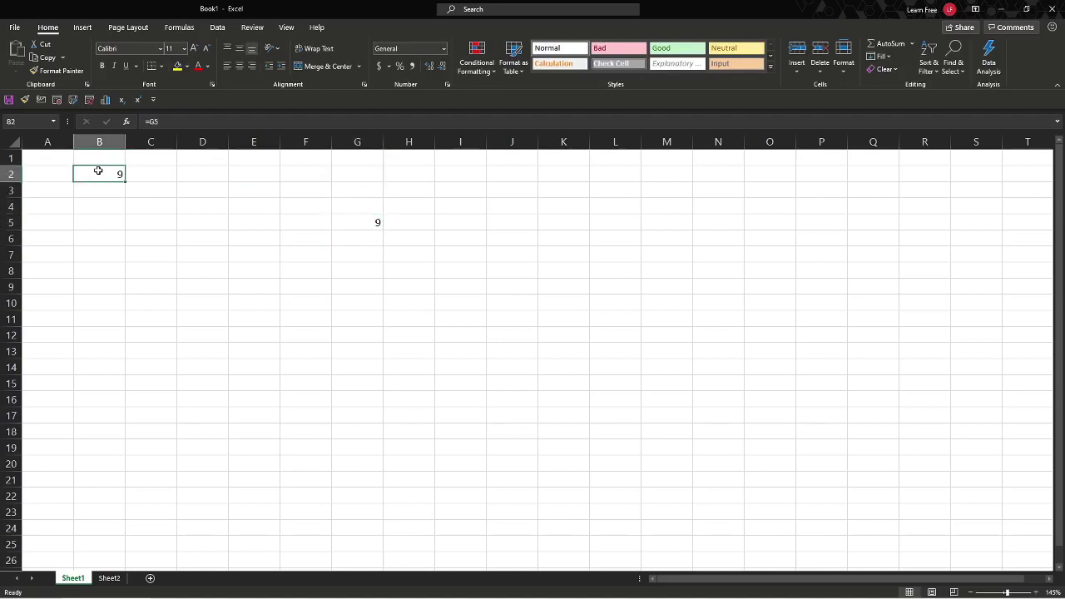
key(Delete)
click(361, 226)
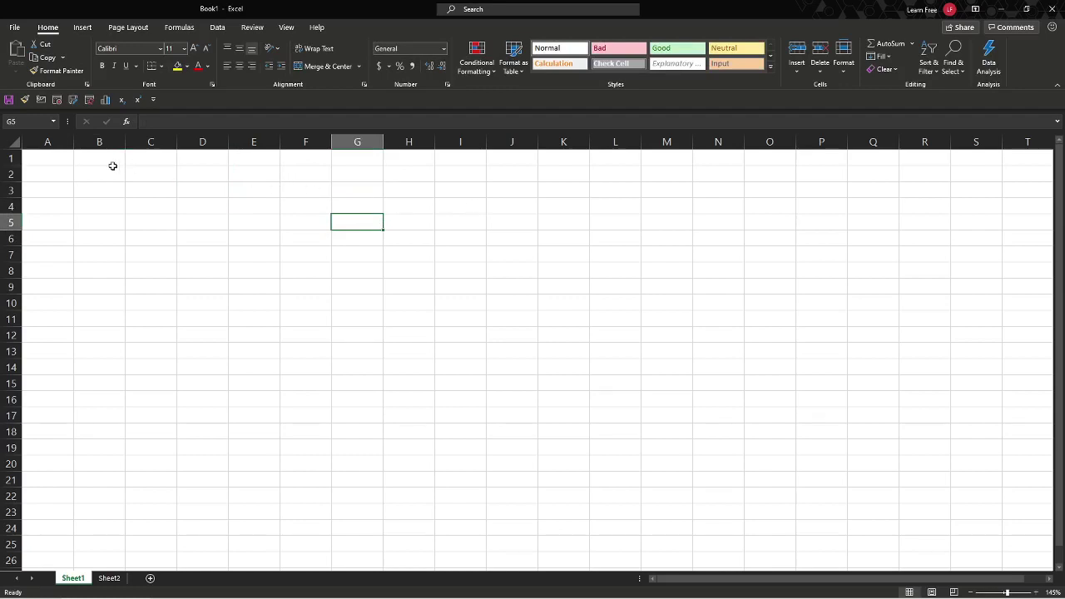
click(60, 163)
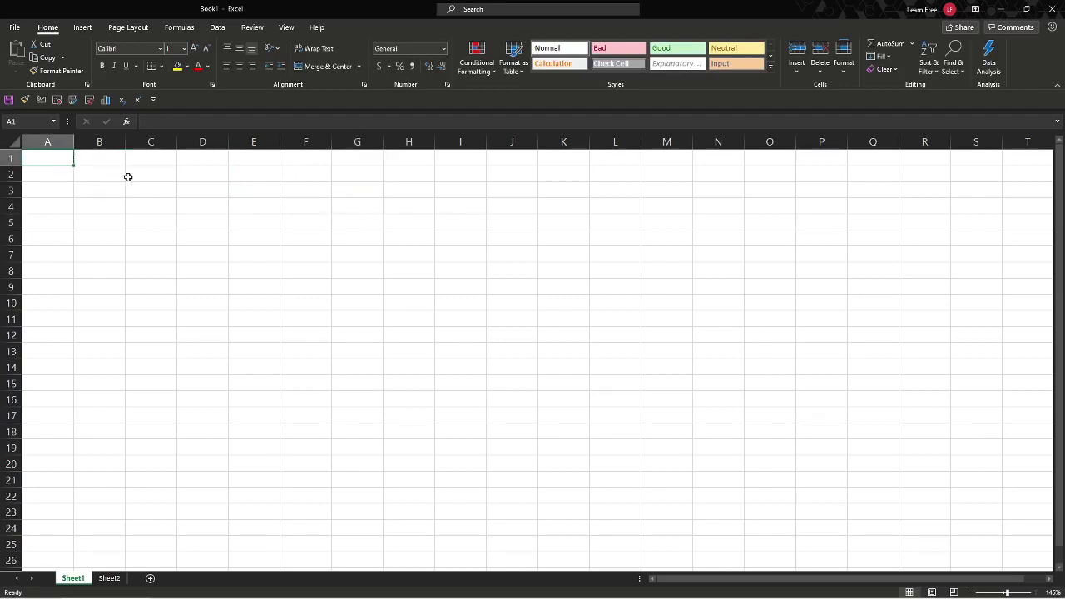
Step: Name the cell range B2:B3 Range1
drag(104, 173, 103, 192)
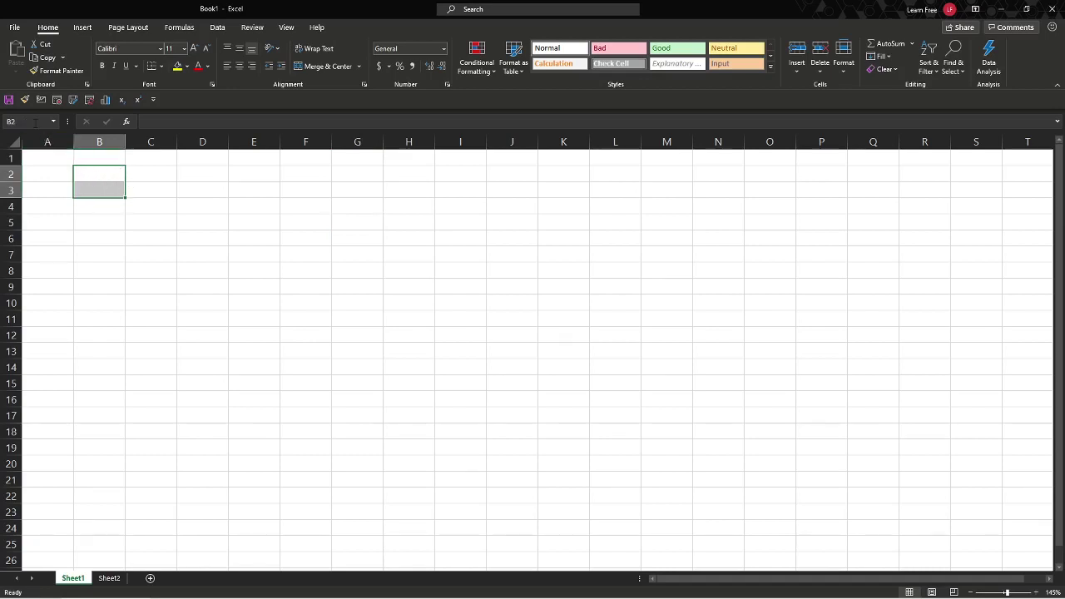
click(35, 122)
key(Return)
click(233, 236)
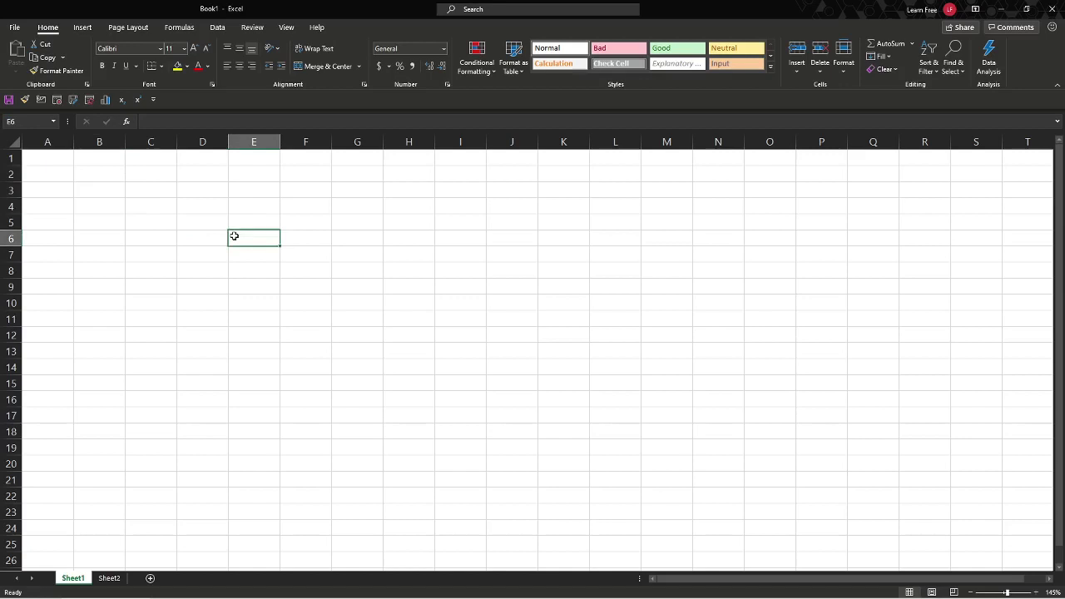
key(Up)
key(Up)
key(Left)
key(Left)
key(Left)
key(Up)
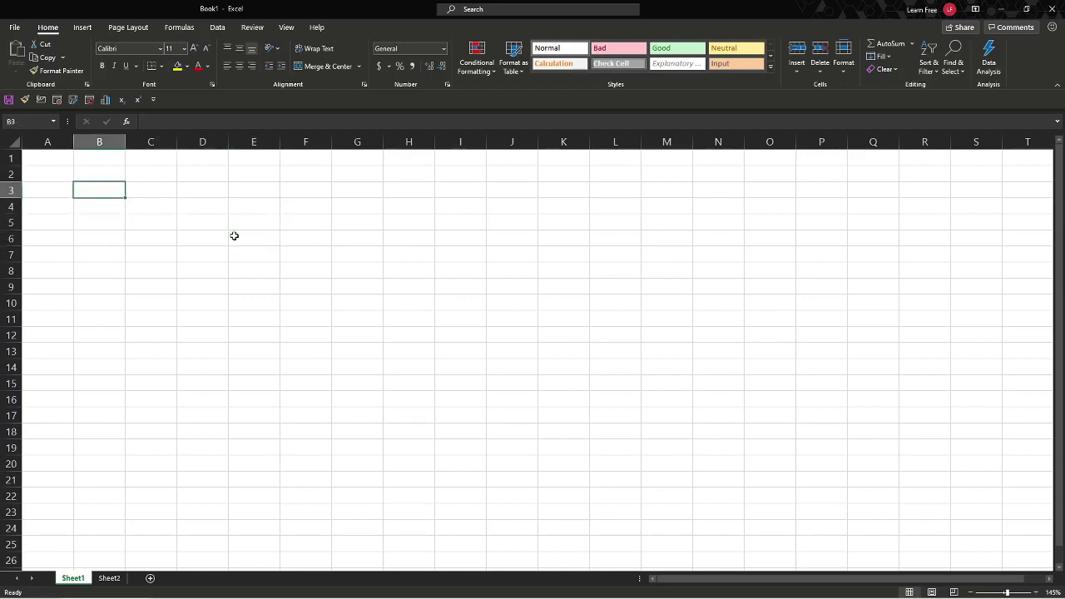
key(Right)
key(Up)
key(Down)
key(Left)
key(shift+Down)
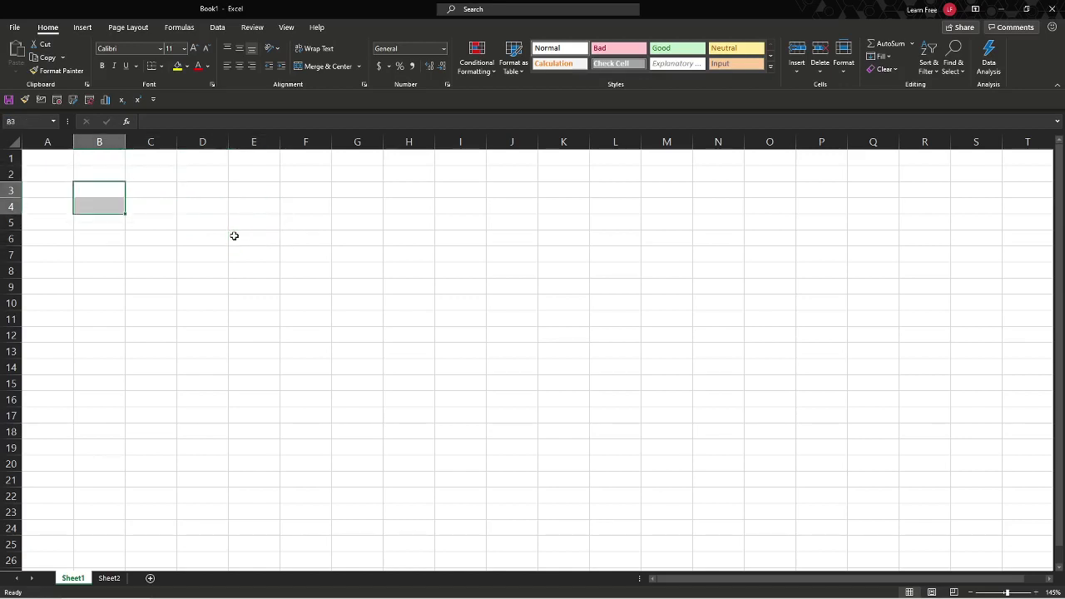
key(Up)
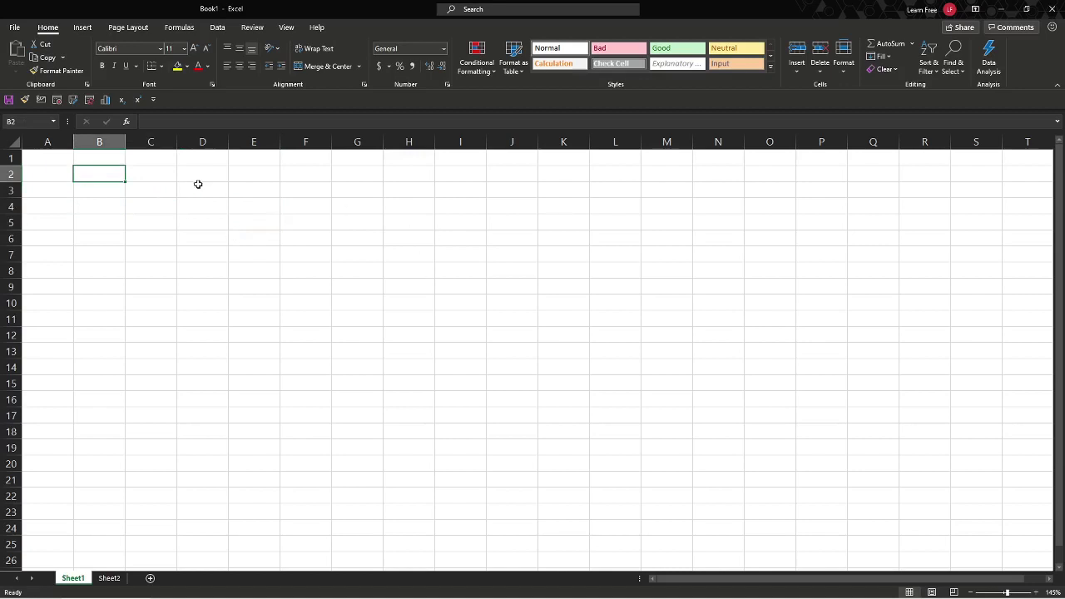
click(58, 157)
Step: Try referencing the named range with =range1 in cell D3, then cancel the entry
click(226, 191)
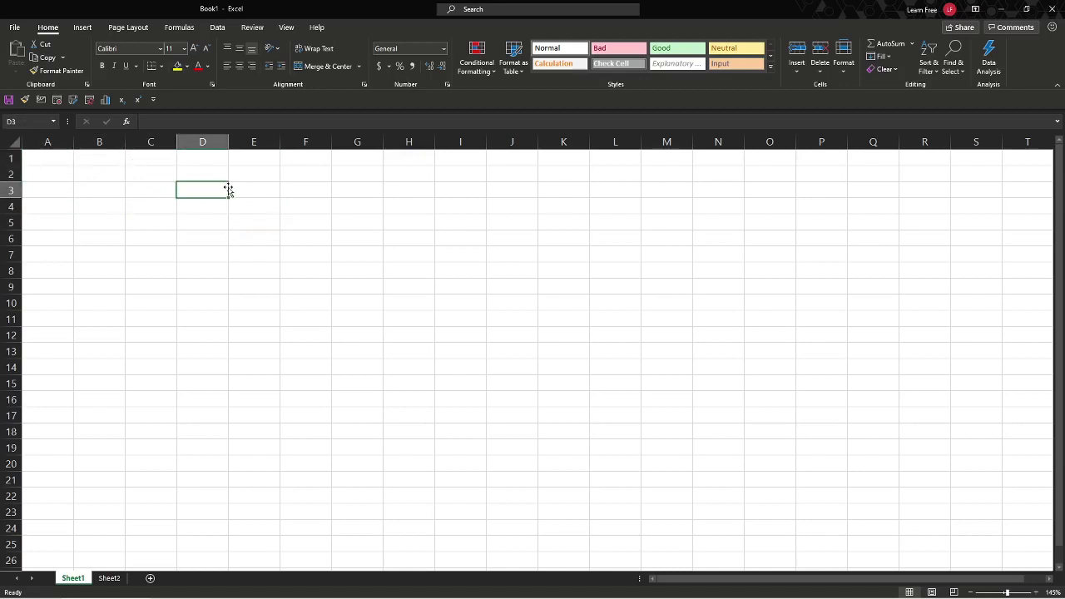
text(=range1)
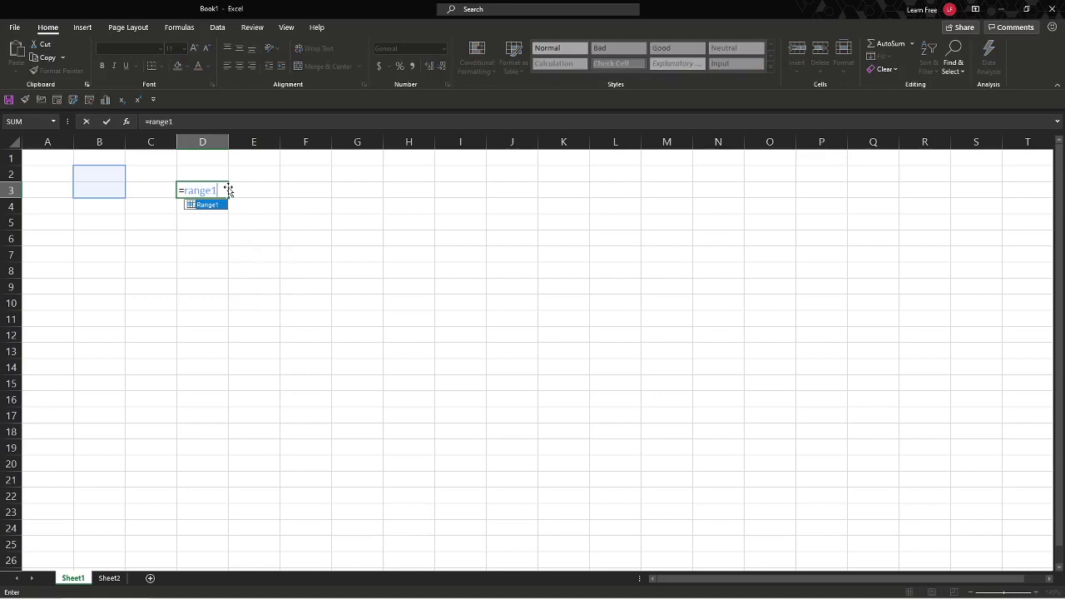
key(Escape)
Step: Enter the heading Inventory in cell A1
key(Left)
key(Left)
key(Left)
key(Up)
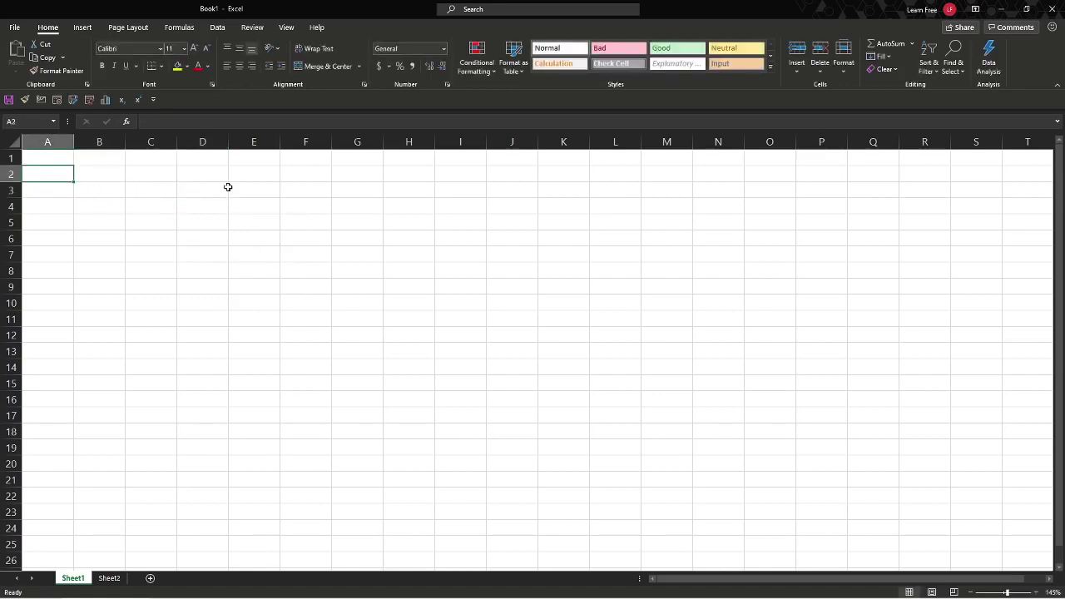
key(Up)
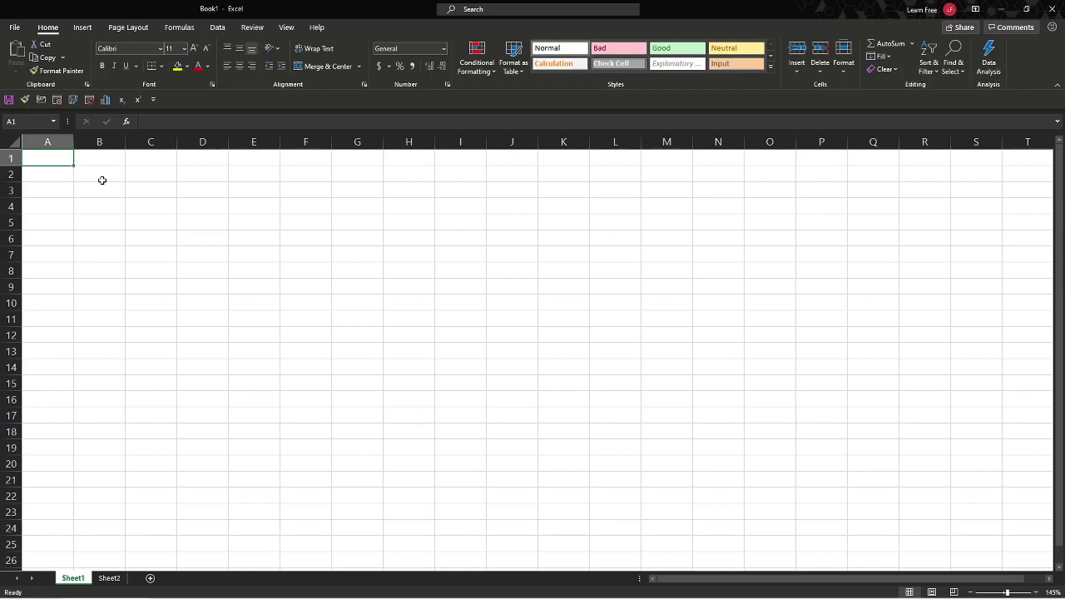
text(Inventory)
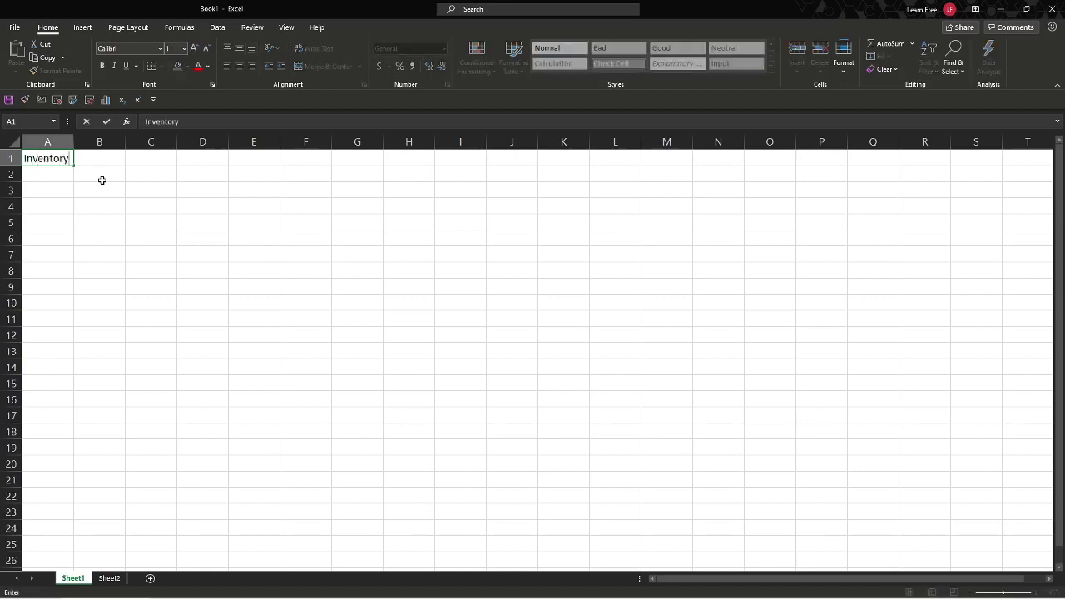
key(Return)
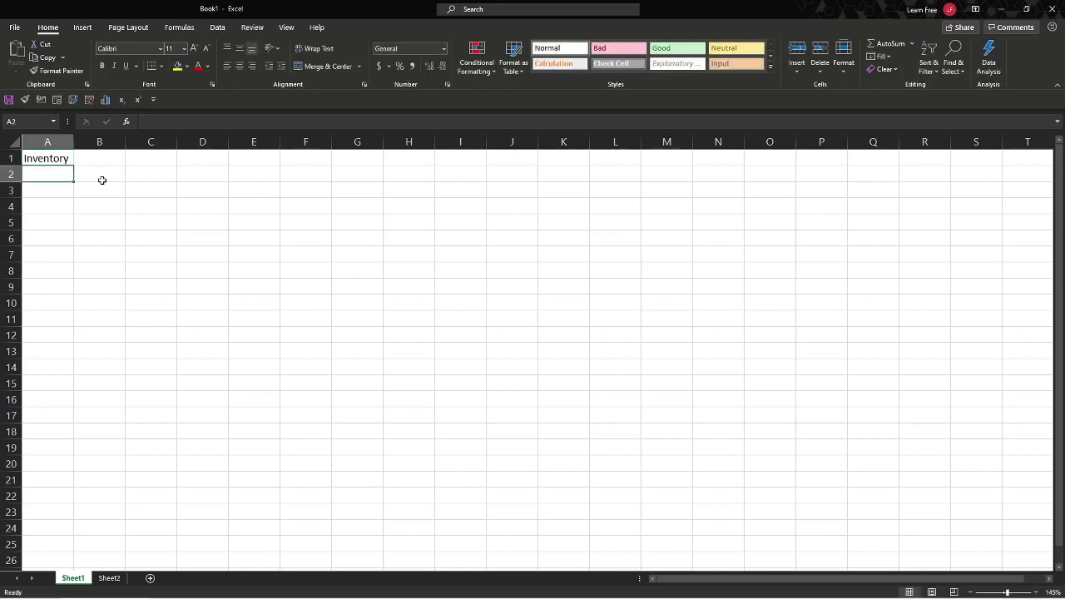
key(Up)
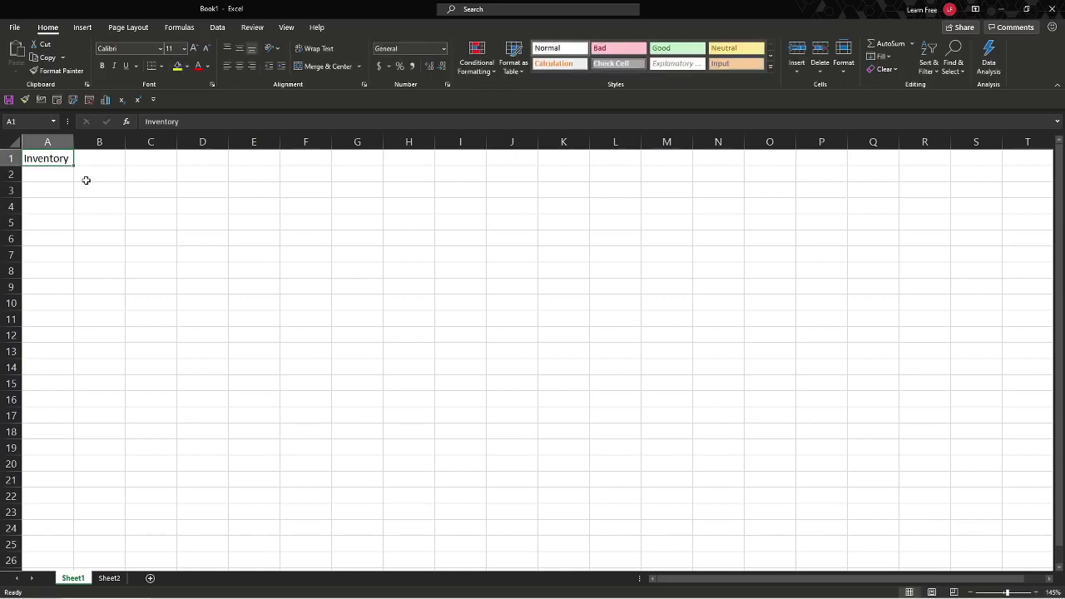
Step: List Apples, Bananas, Strawberries, Grapes and Chicken in cells A2 to A6 under the Inventory heading
click(45, 175)
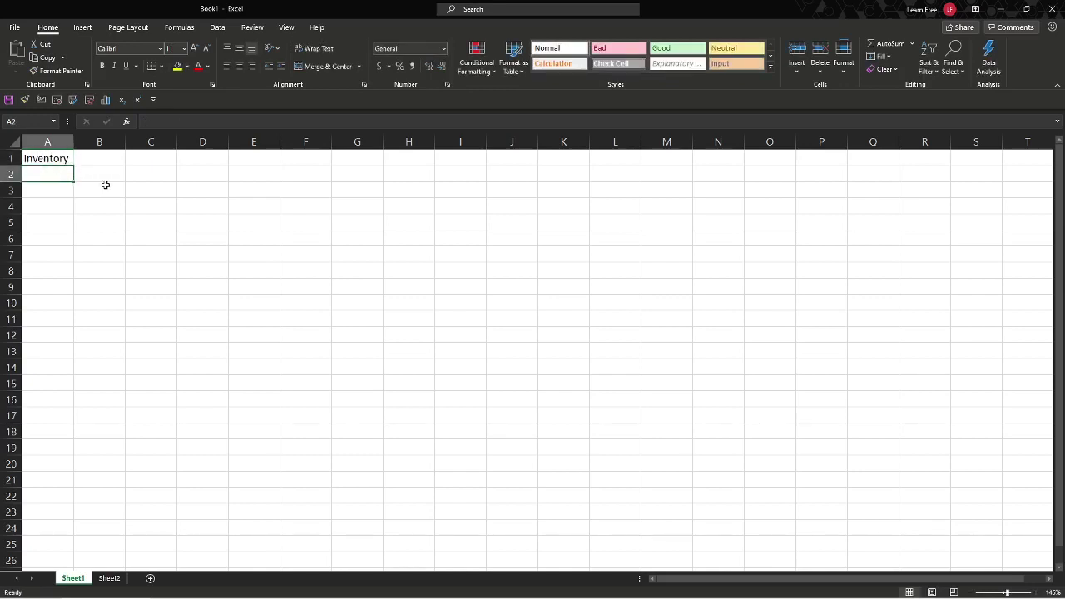
text(Apples)
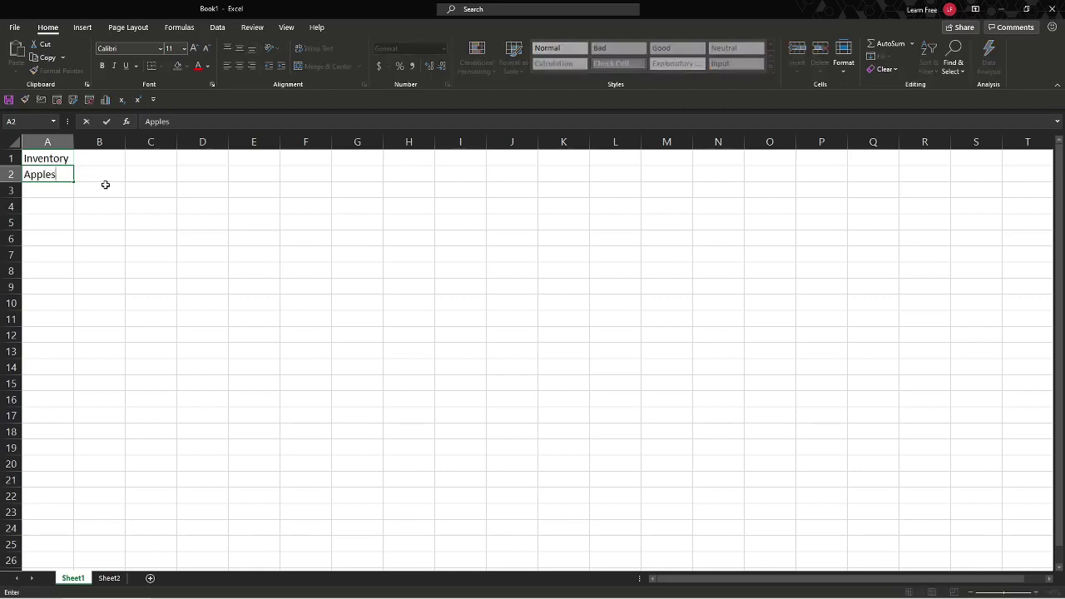
key(Return)
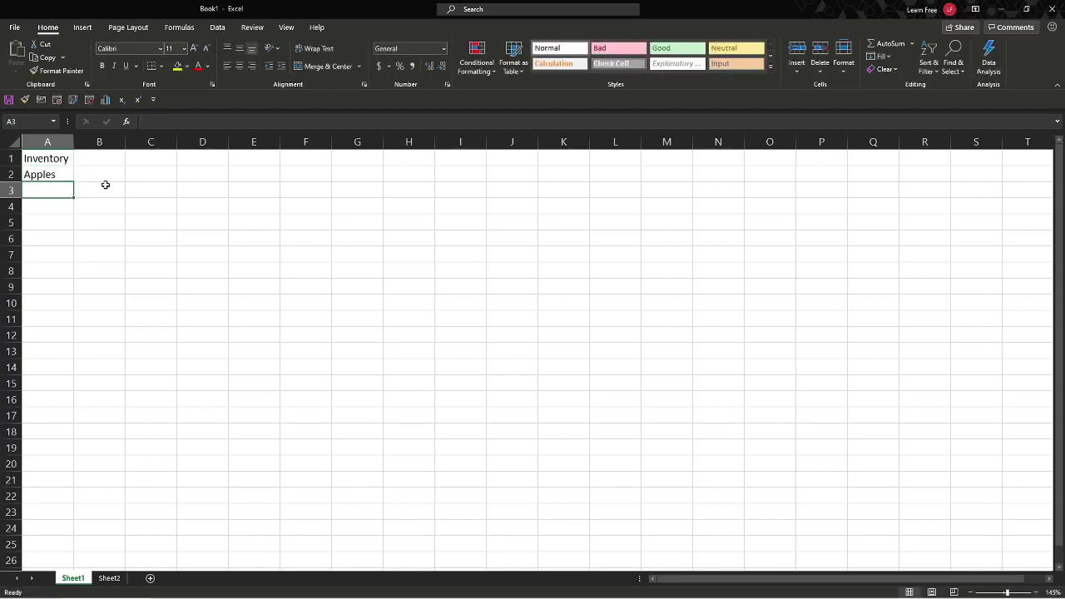
text(Bananas)
key(Return)
text(Straw)
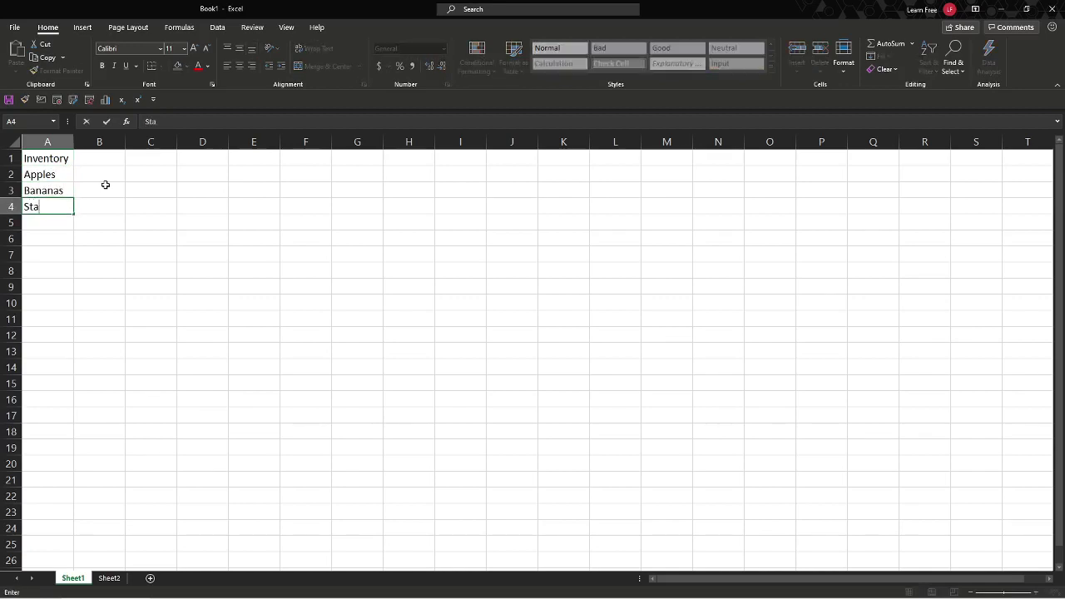
text(berries)
key(Return)
text(Grapes)
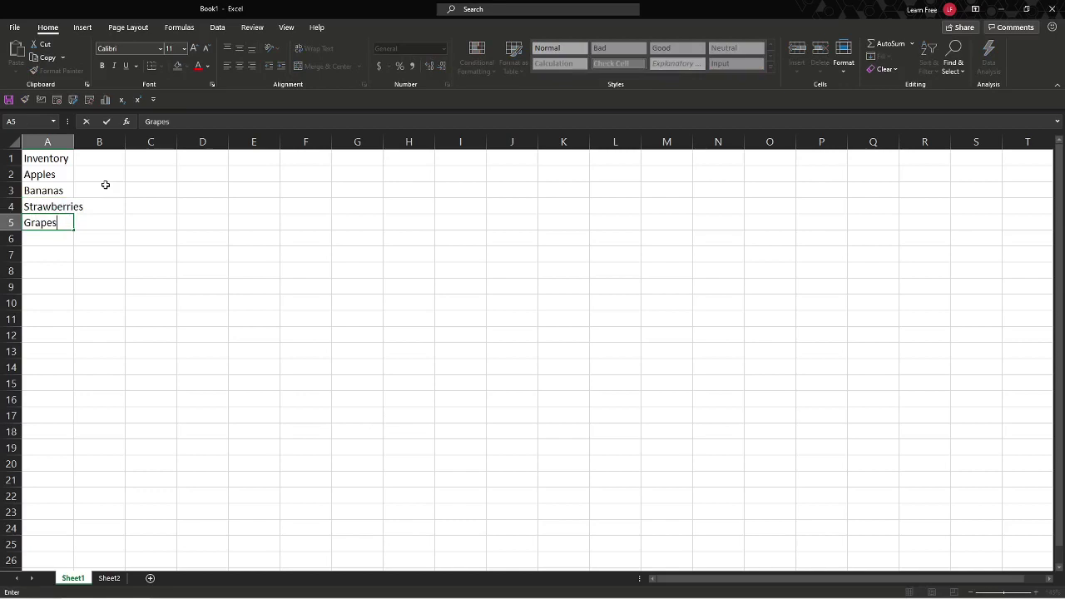
key(Return)
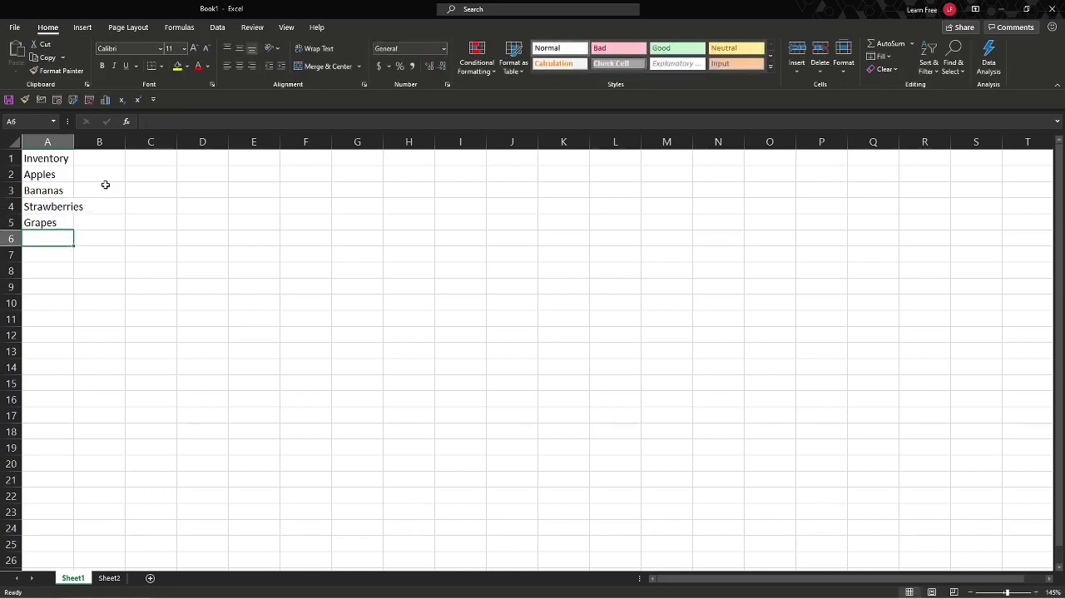
text(Chicken)
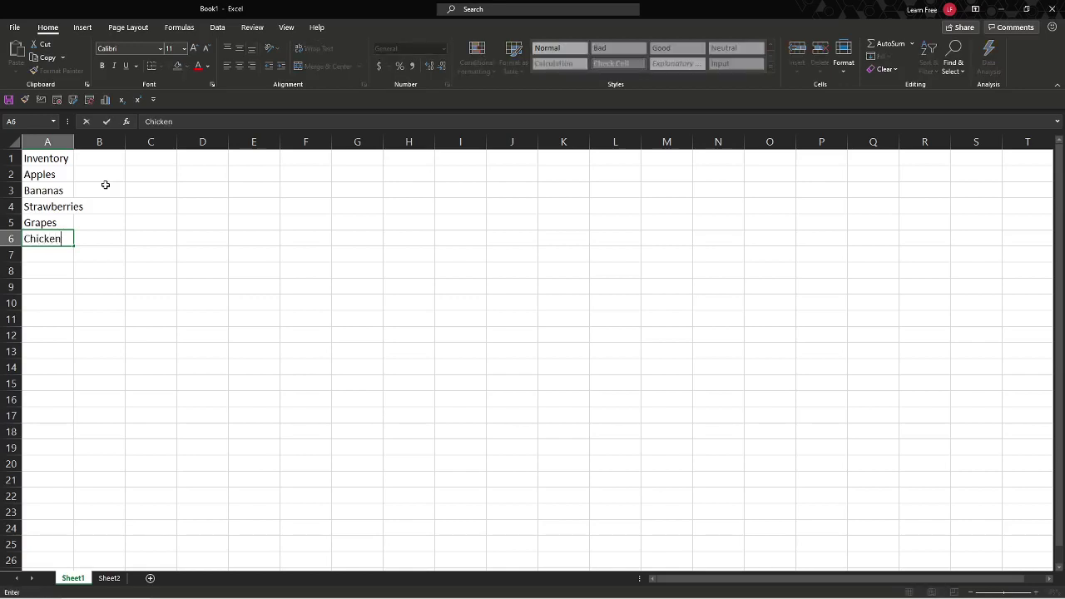
key(Return)
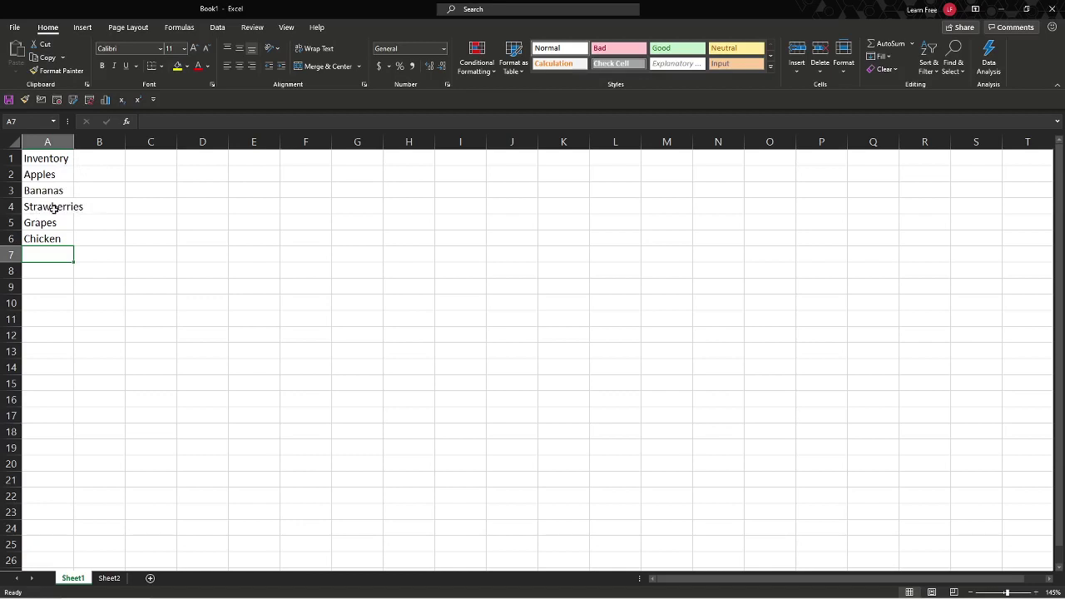
Step: Autofit the width of column A to its longest entry
click(61, 139)
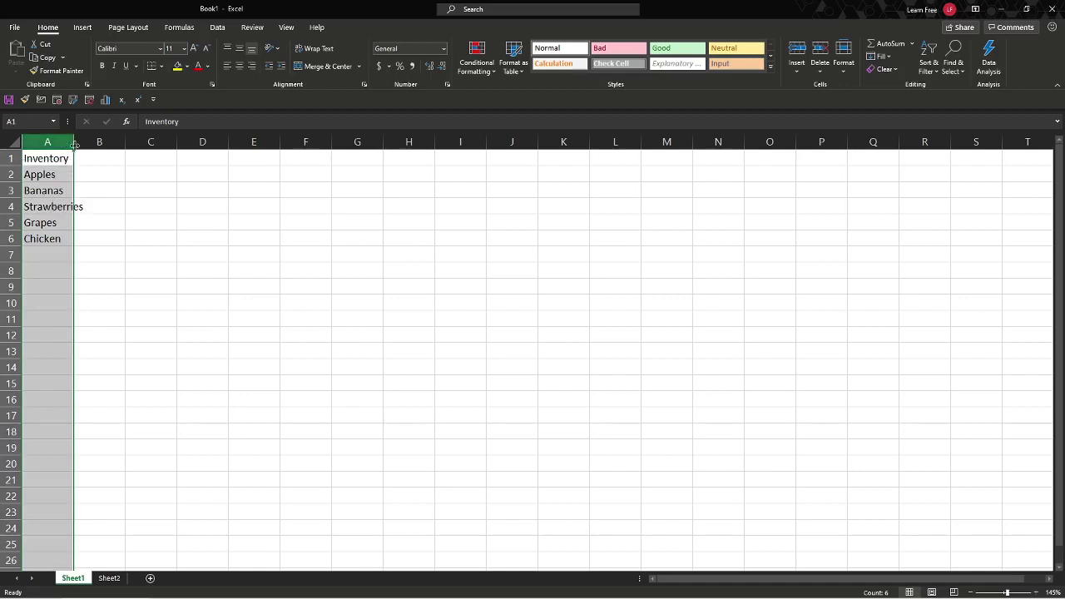
mouse_move(64, 142)
mouse_down()
mouse_move(84, 141)
mouse_move(58, 142)
mouse_move(73, 144)
mouse_up()
double_click(73, 145)
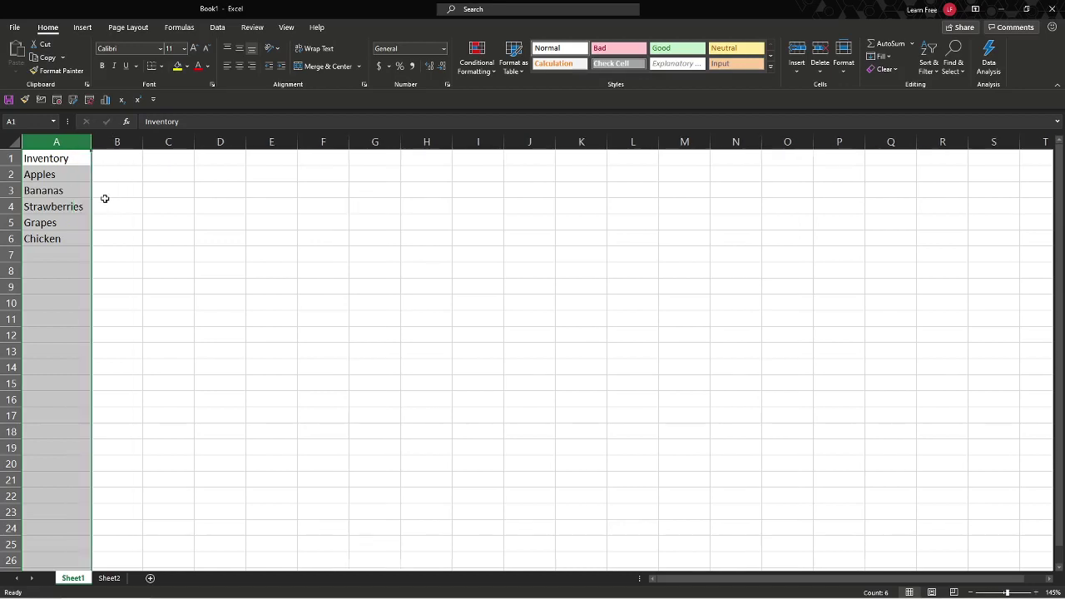
Step: Select the Bananas cell A3 and then the whole of row 3
click(47, 190)
key(shift+Down)
click(48, 191)
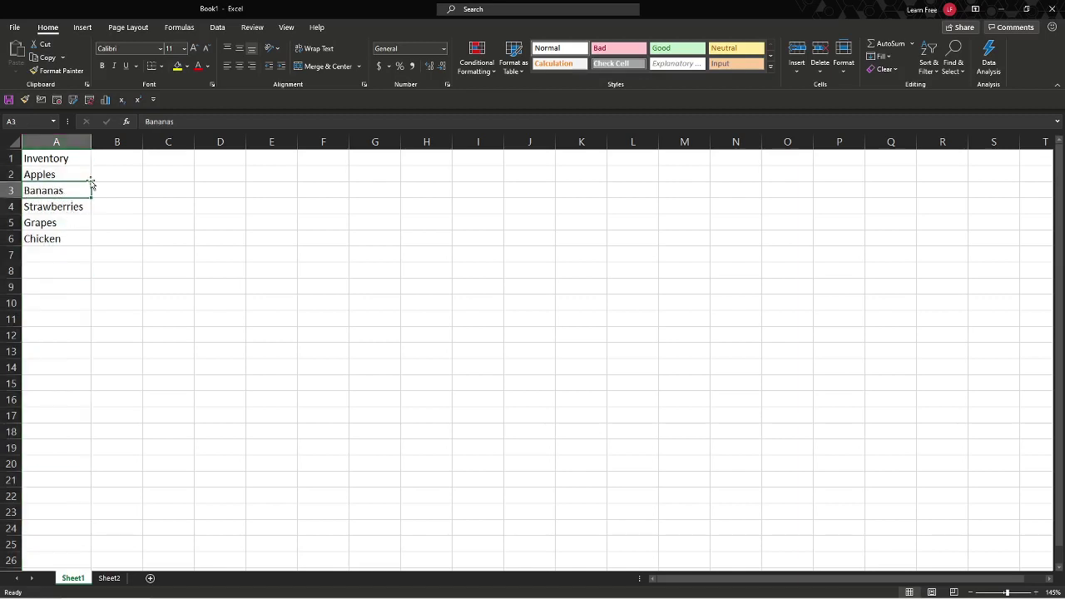
click(13, 193)
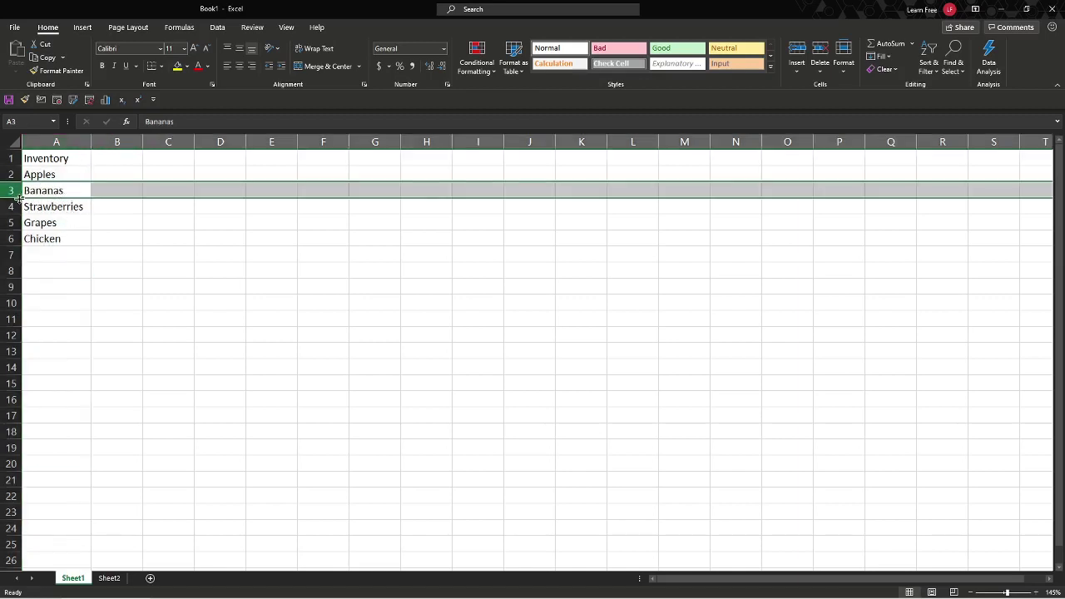
Step: Enter the column headings Quantity, Price and Profit Margin in cells B1 to D1
click(94, 155)
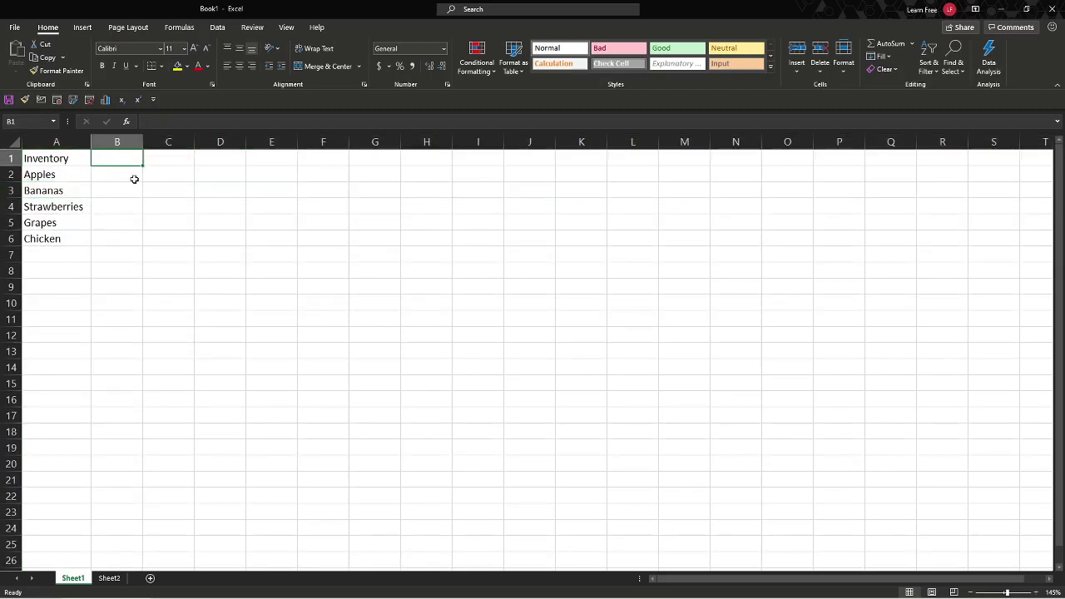
text(Quantity)
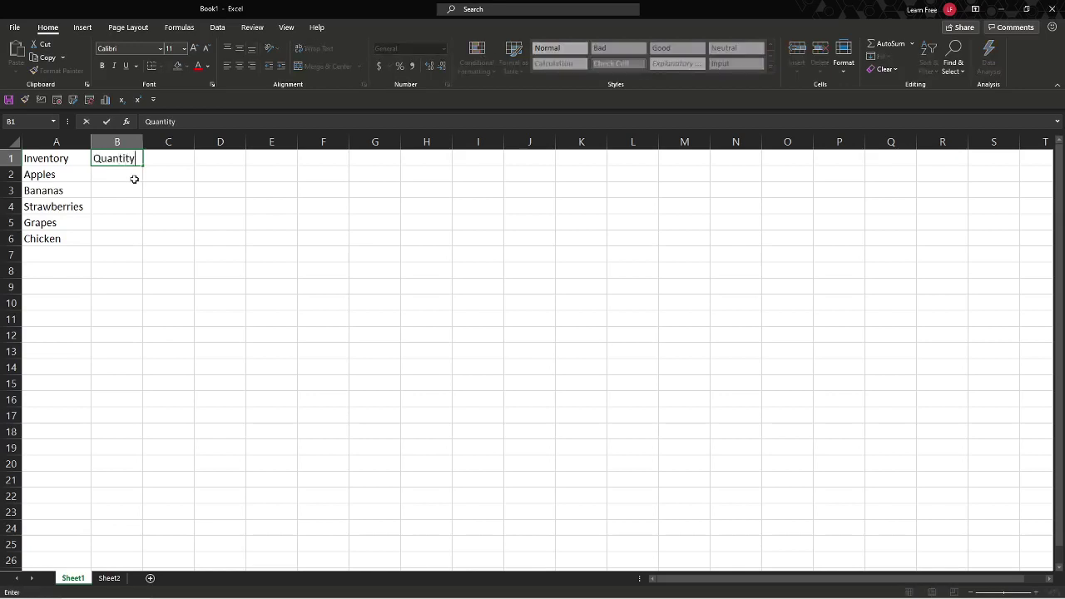
key(Tab)
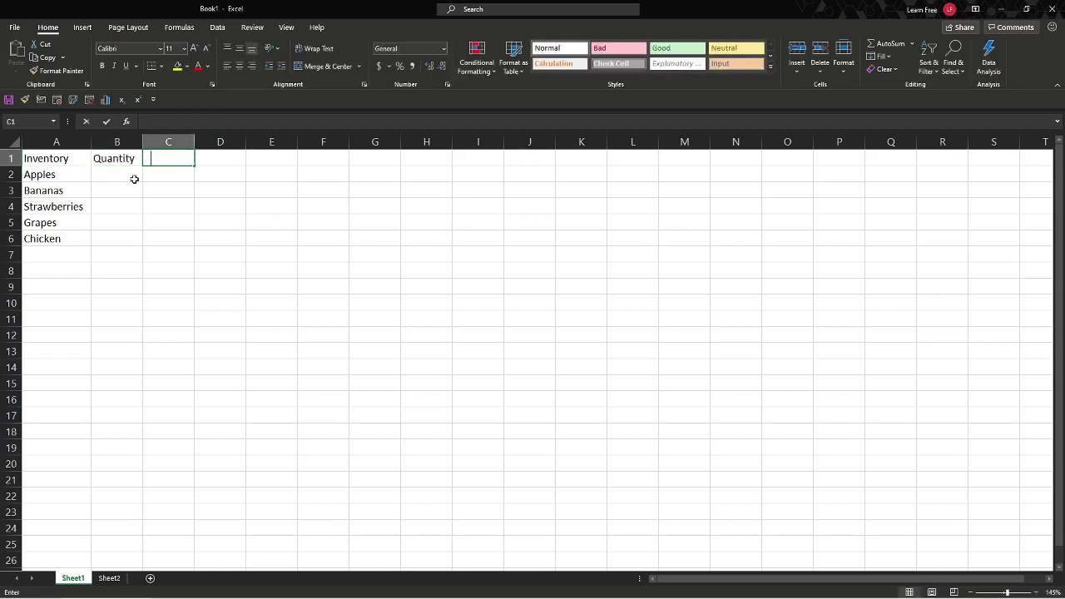
text(Price)
key(Tab)
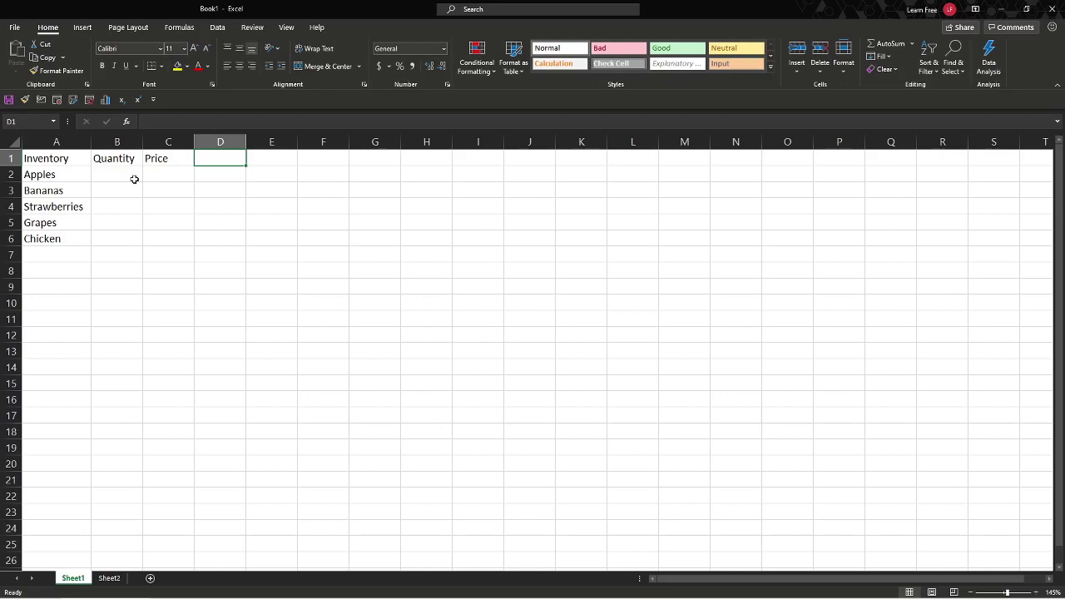
text(Profit)
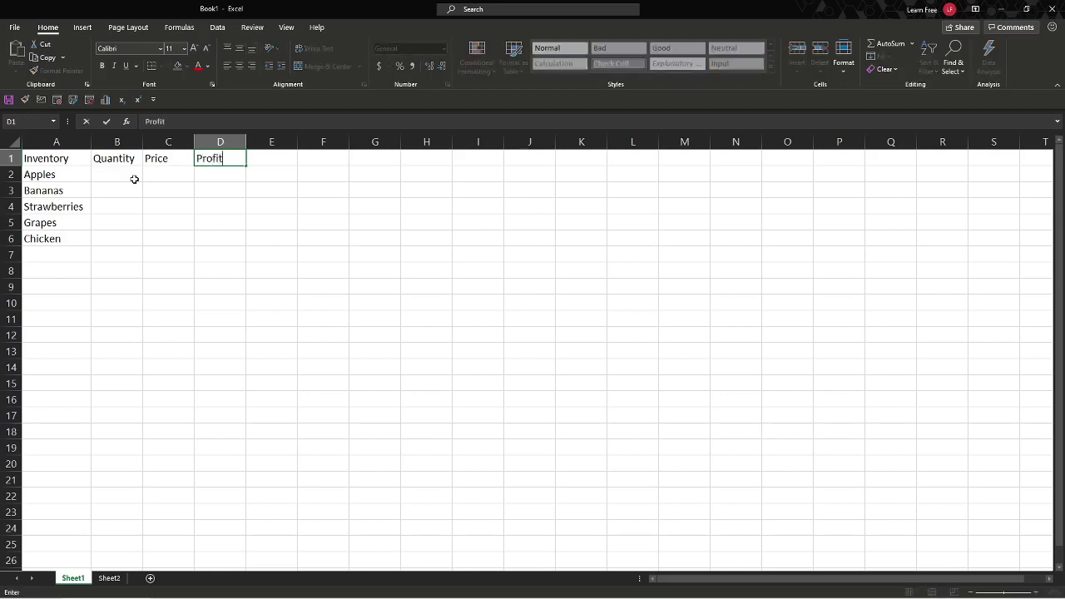
text( Margin)
Step: Fill the Quantity column with 10, 15, 30, 50 and 5 in cells B2 to B6
click(134, 179)
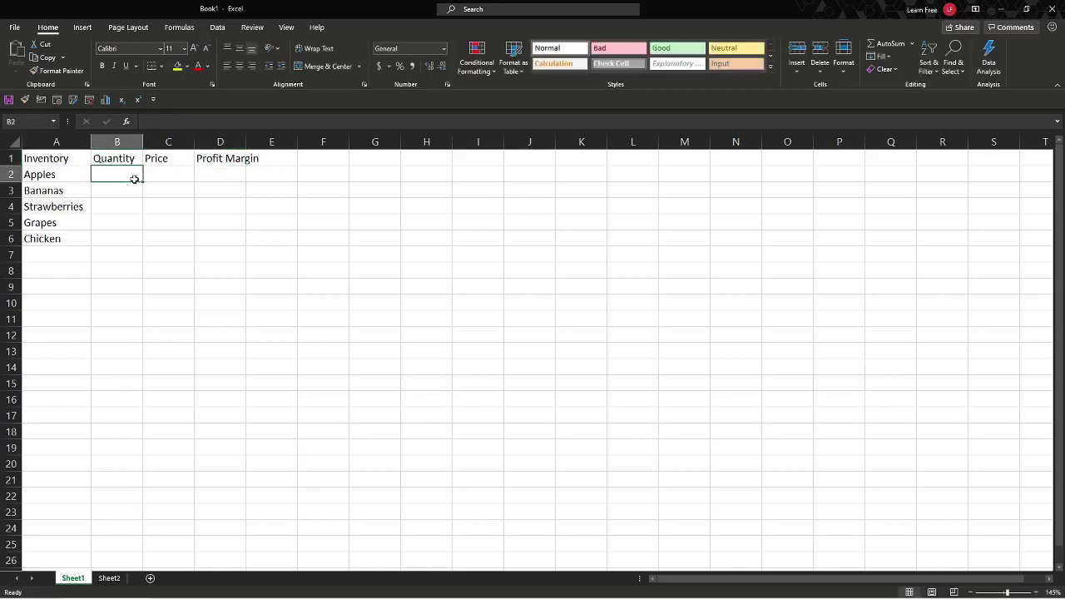
text(10)
key(Return)
text(15)
key(Return)
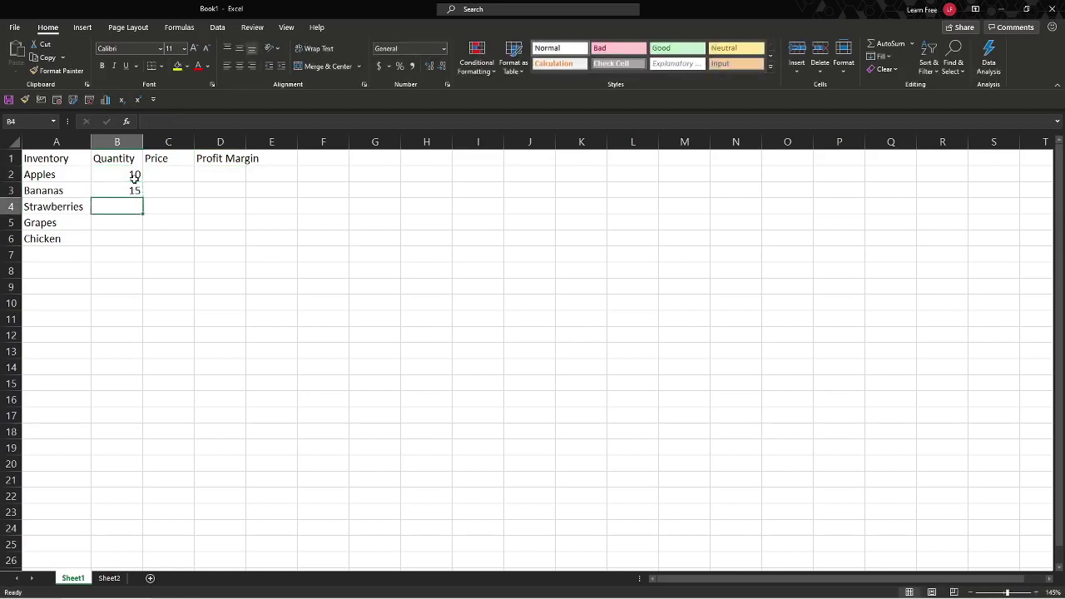
text(30)
key(Return)
text(50)
key(Return)
text(5)
key(Return)
key(Up)
Step: Change the quantities of Apples, Bananas, Strawberries and Grapes to 11, 16, 31 and 51
click(134, 176)
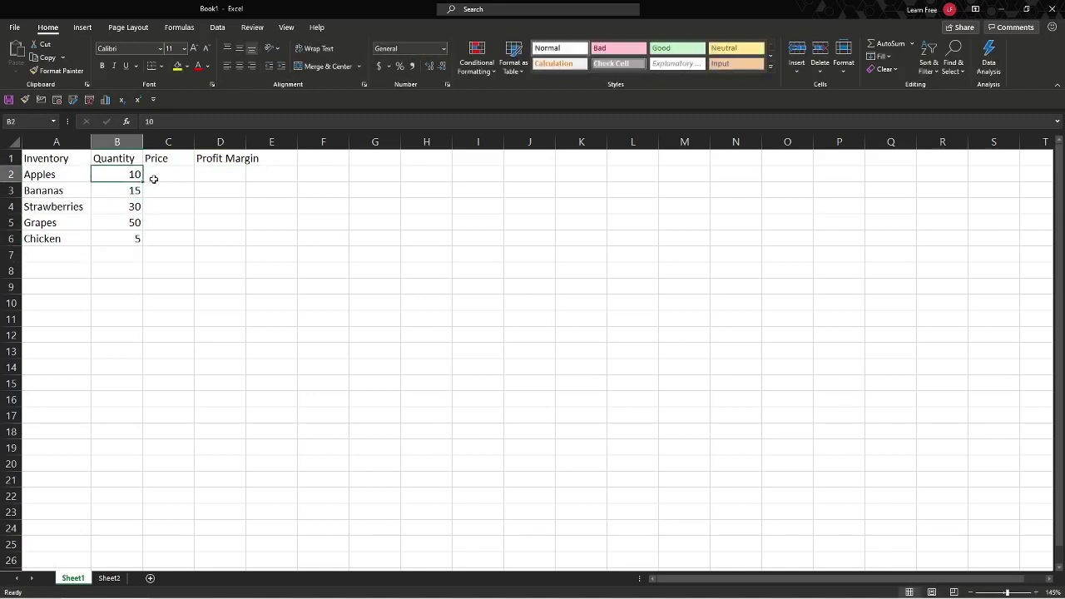
text(1)
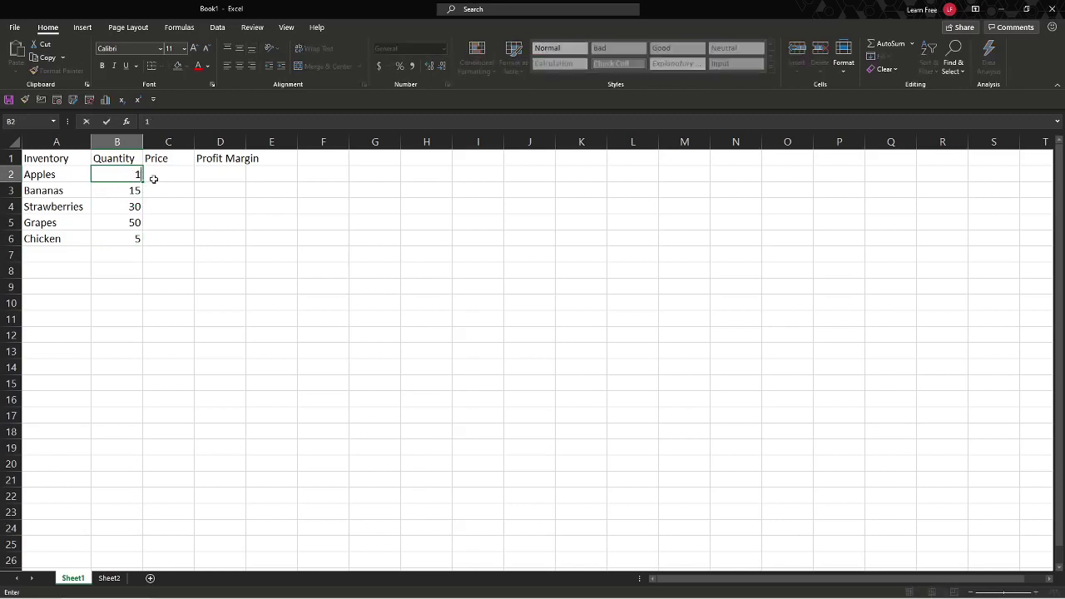
key(Return)
text(16)
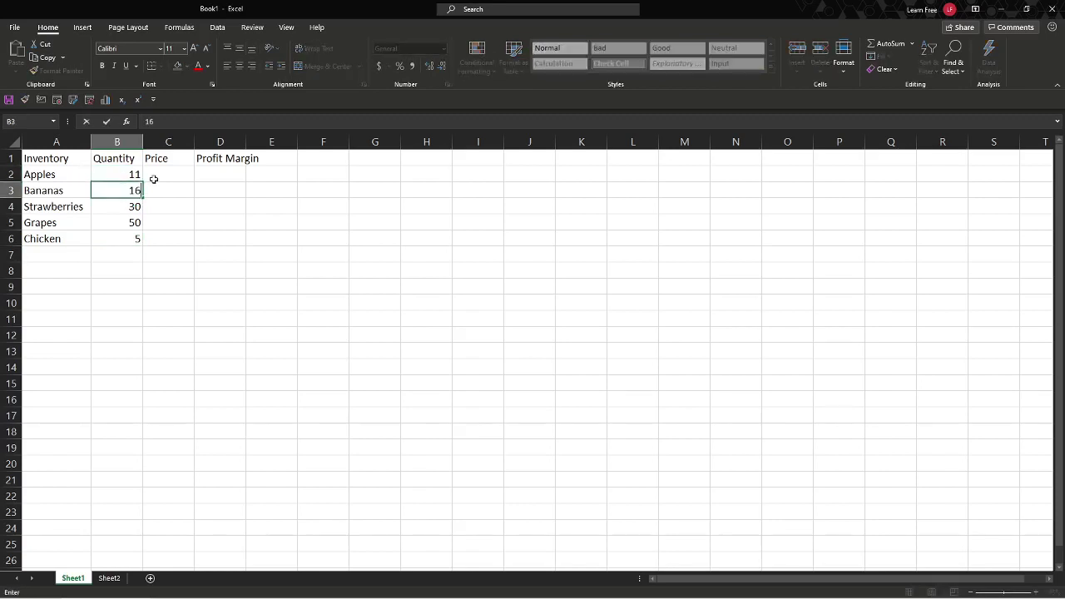
key(Return)
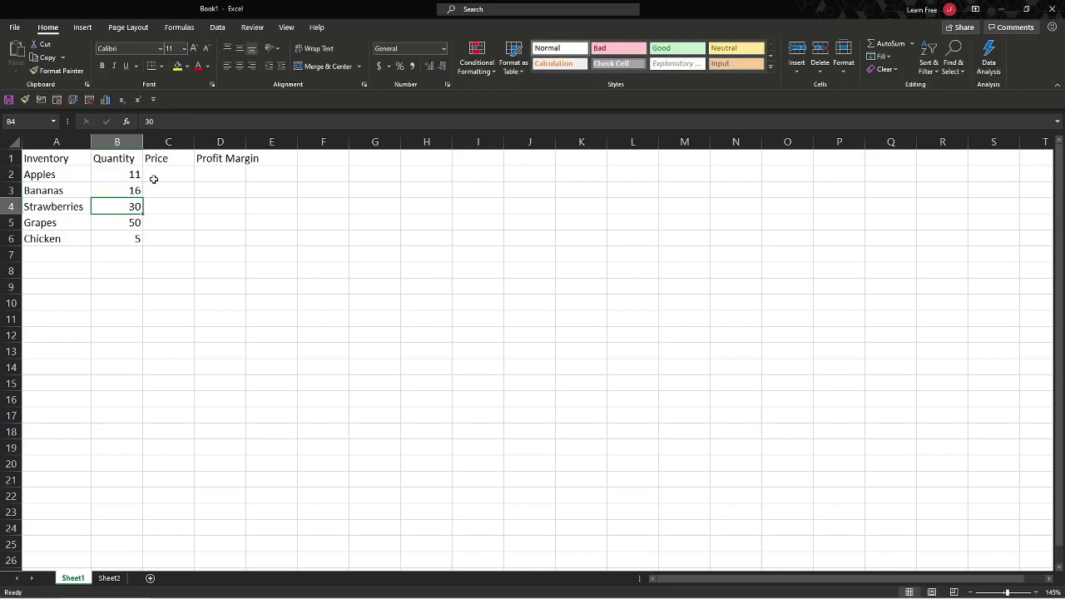
text(30)
key(Return)
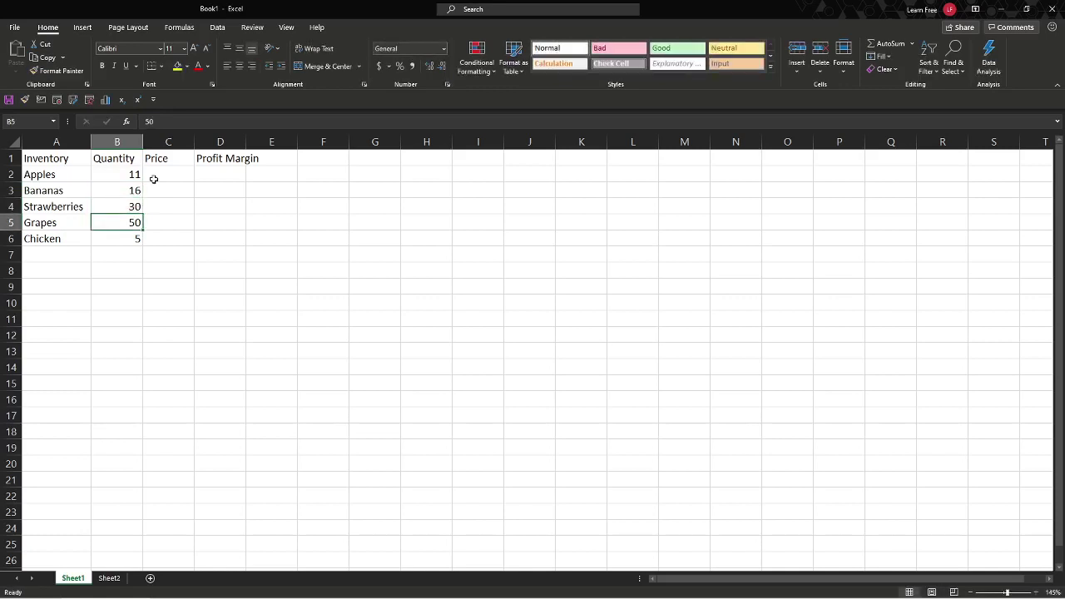
text(51)
key(Return)
key(Up)
key(Up)
text(31)
key(Return)
key(Return)
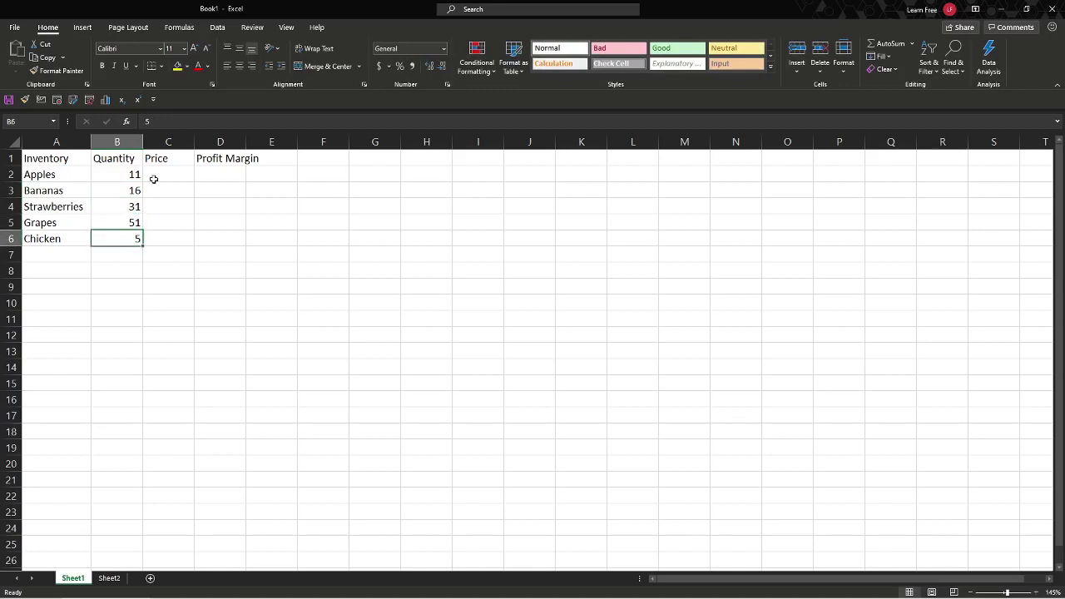
Step: Set the Chicken quantity in cell B6 to 9
text(6)
key(Return)
key(Up)
text(9)
key(Return)
Step: Enter the prices .50, .75, .25 and .15 for Apples, Bananas, Strawberries and Grapes in cells C2 to C5
key(Right)
key(Up)
key(Up)
key(Up)
key(Up)
key(Up)
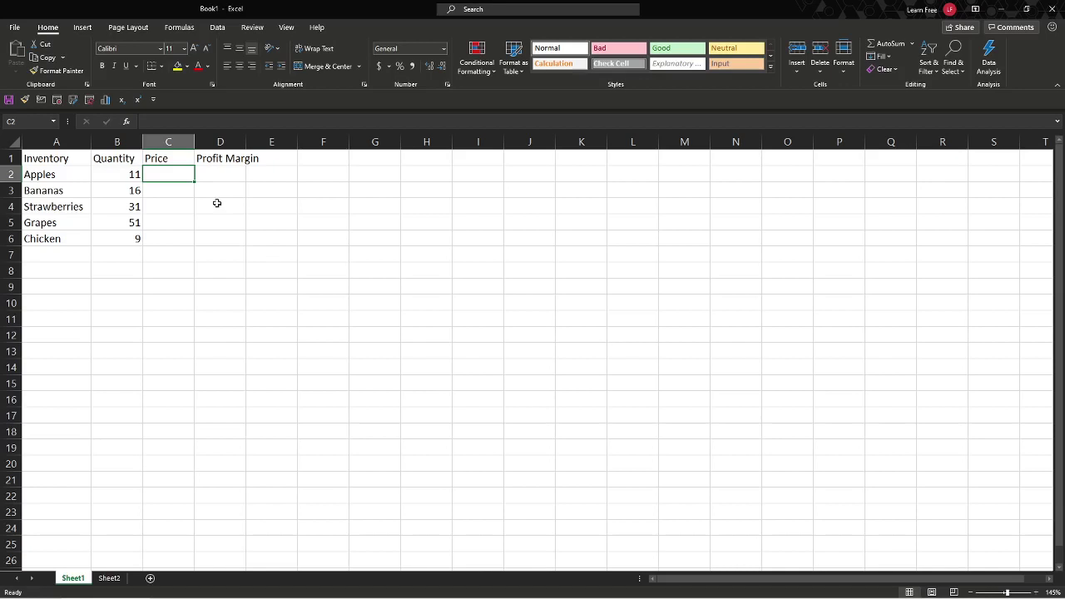
text(.50)
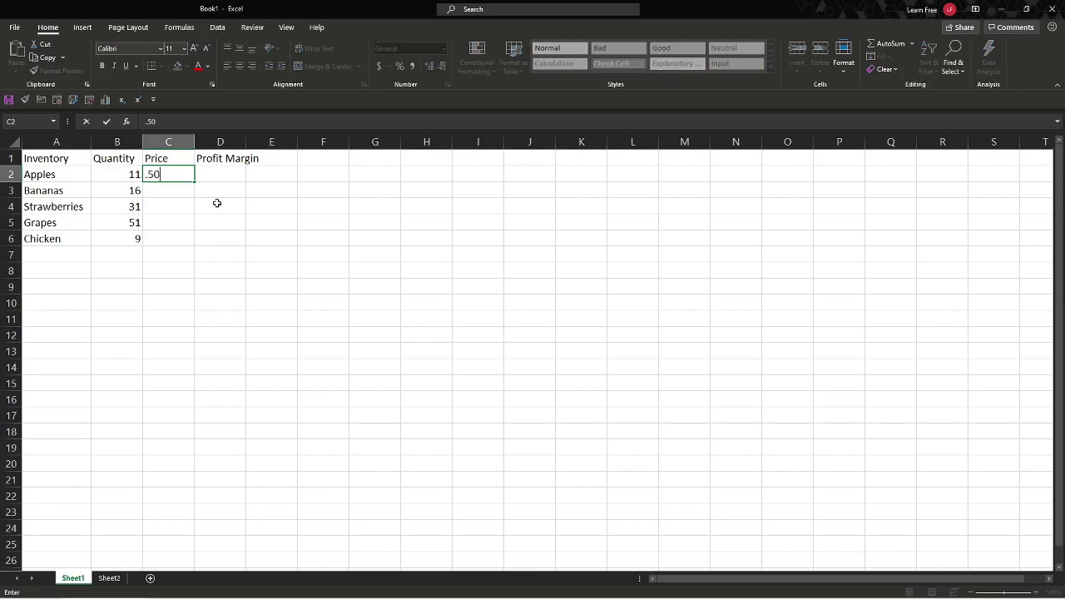
key(Return)
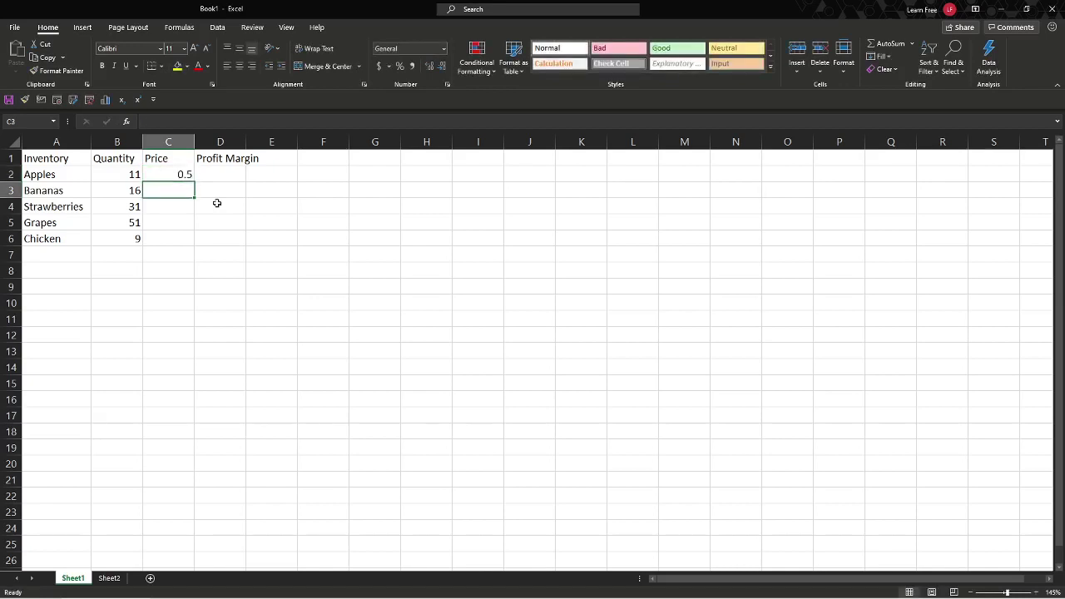
text(.75)
key(Return)
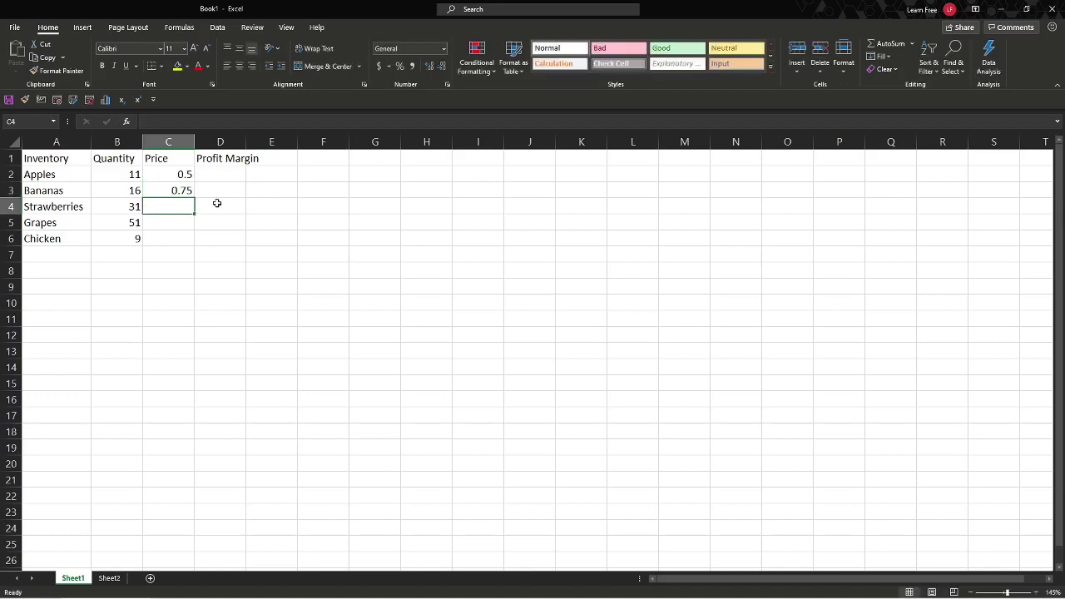
text(.25)
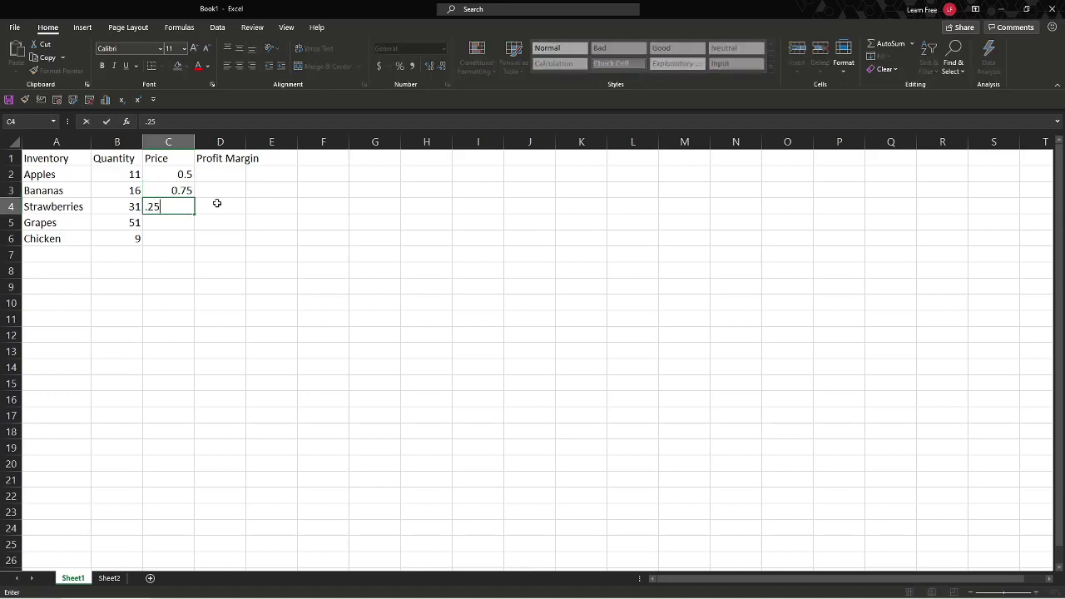
key(Return)
text(.)
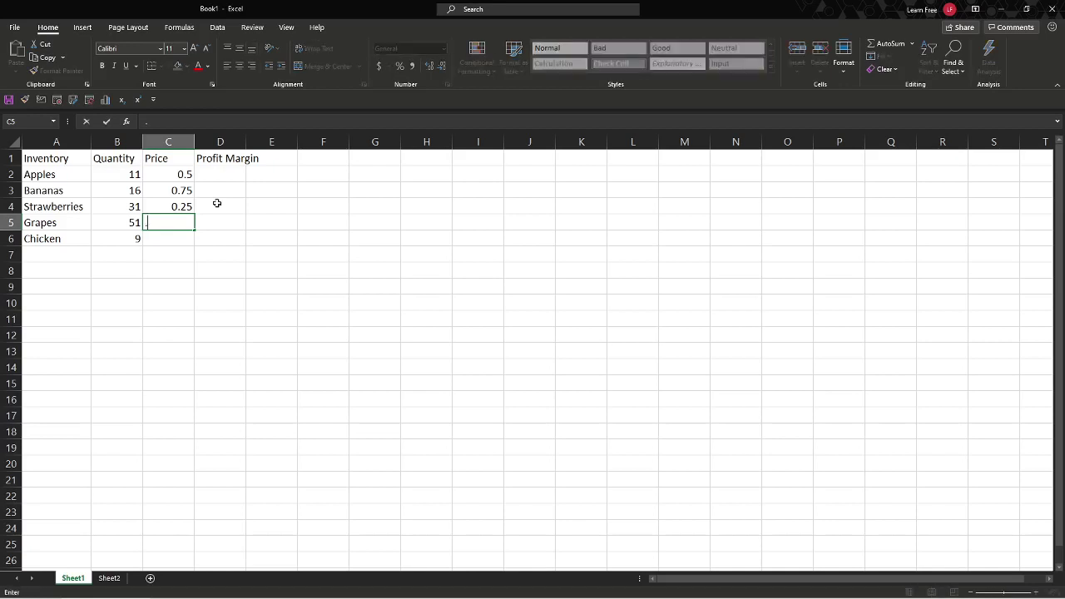
text(15)
key(Return)
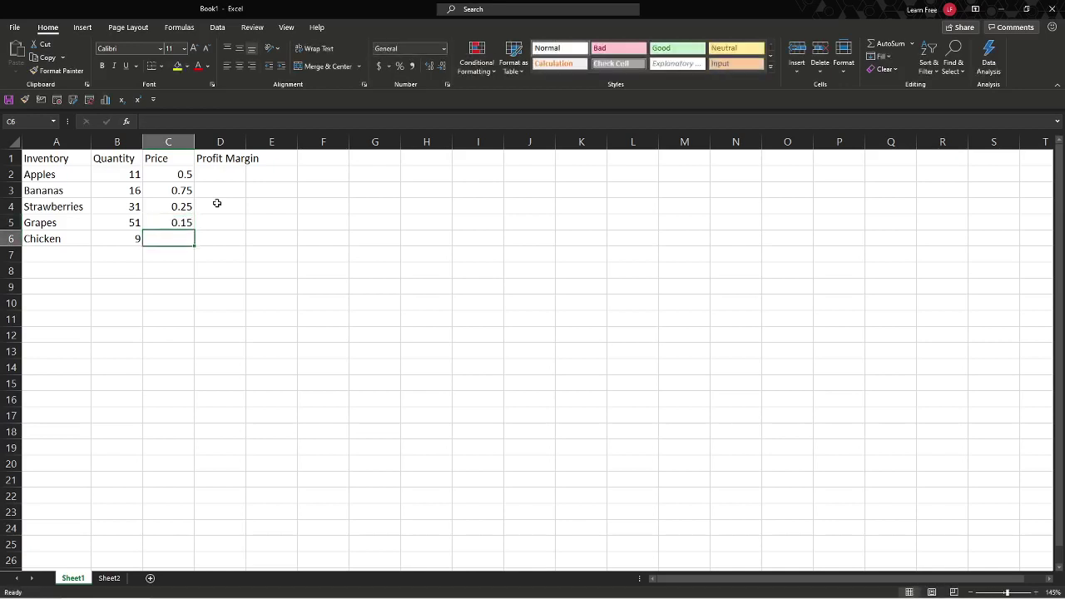
Step: Enter the Chicken price of 5.00 in cell C6
text(5)
key(Return)
key(Up)
text(5.00)
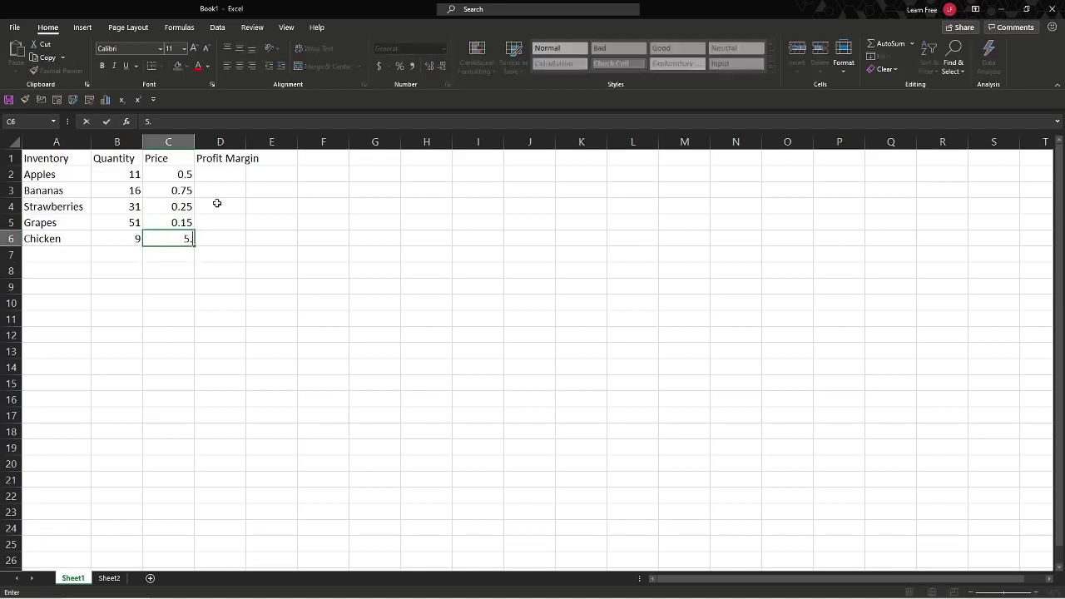
key(Return)
Step: Fill the Profit Margin column with .10, .15, .05, .1 and .25 in cells D2 to D6
key(Up)
key(Right)
key(Up)
key(Up)
key(Up)
key(Up)
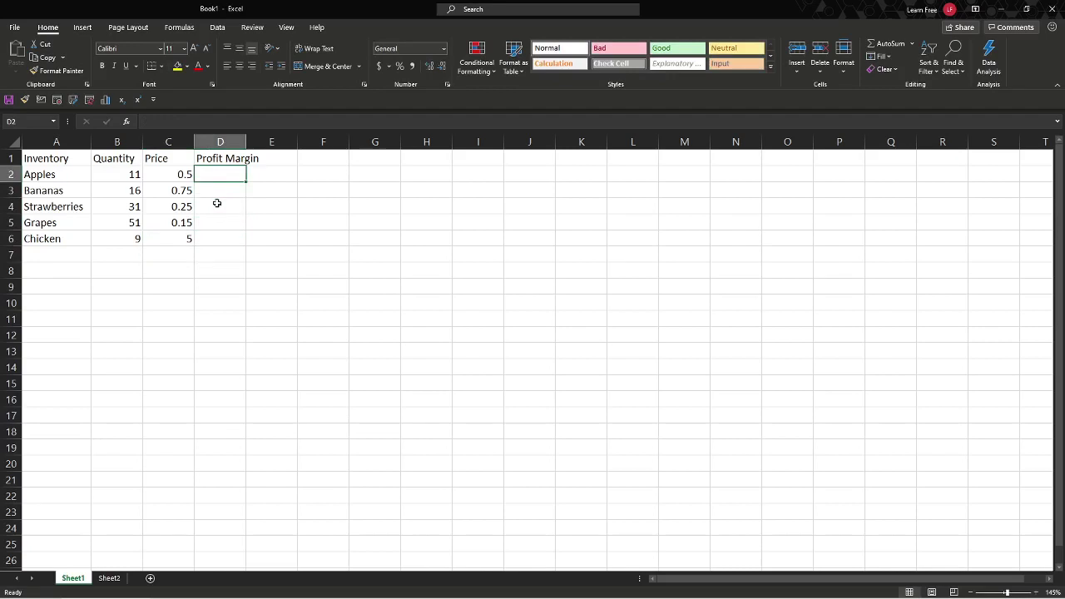
text(.10)
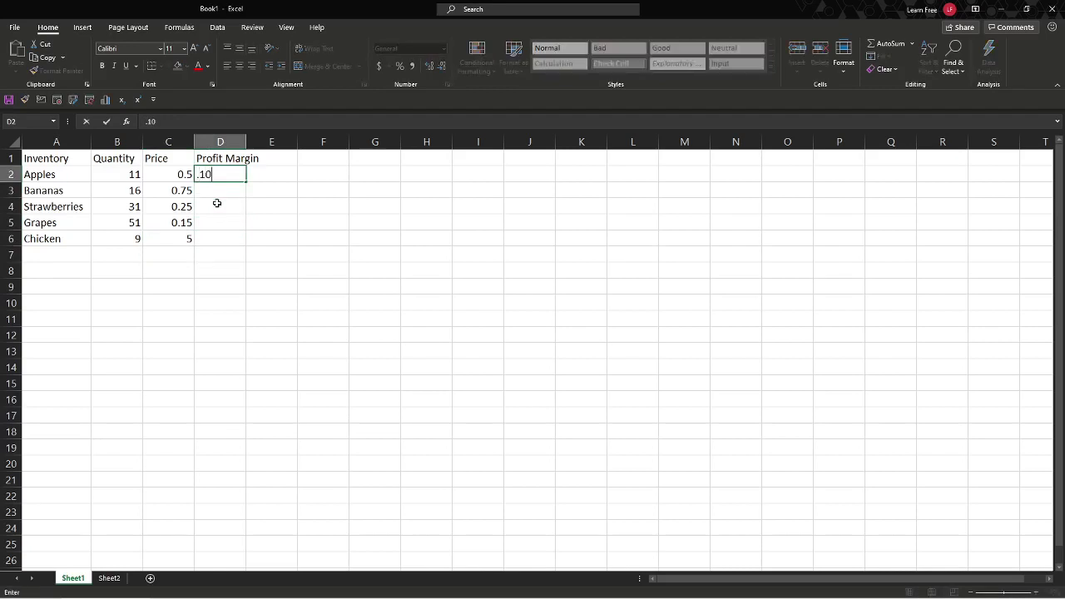
key(Return)
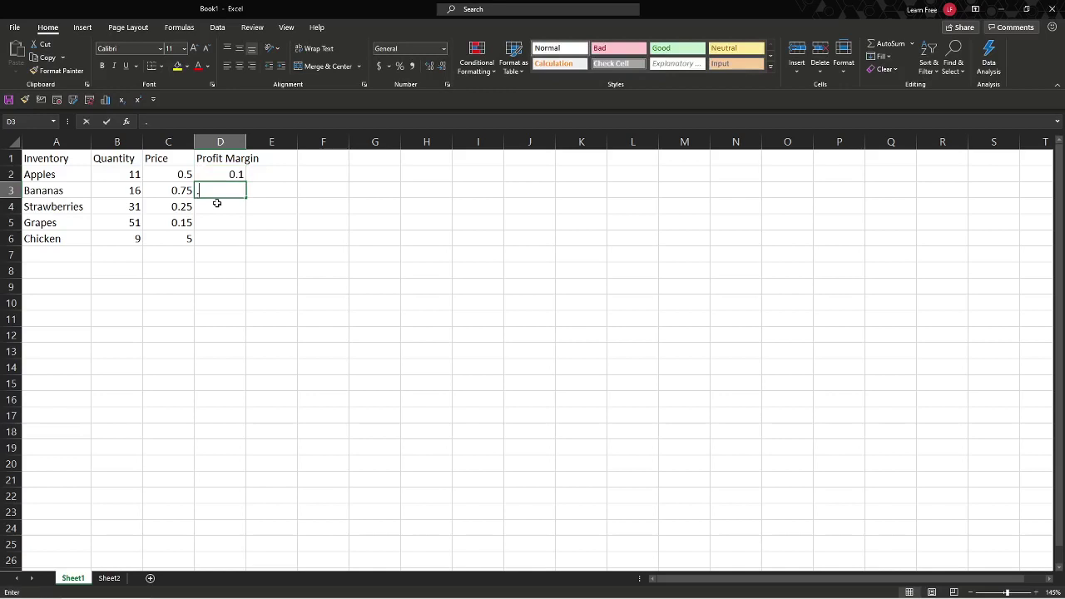
text(.15)
key(Return)
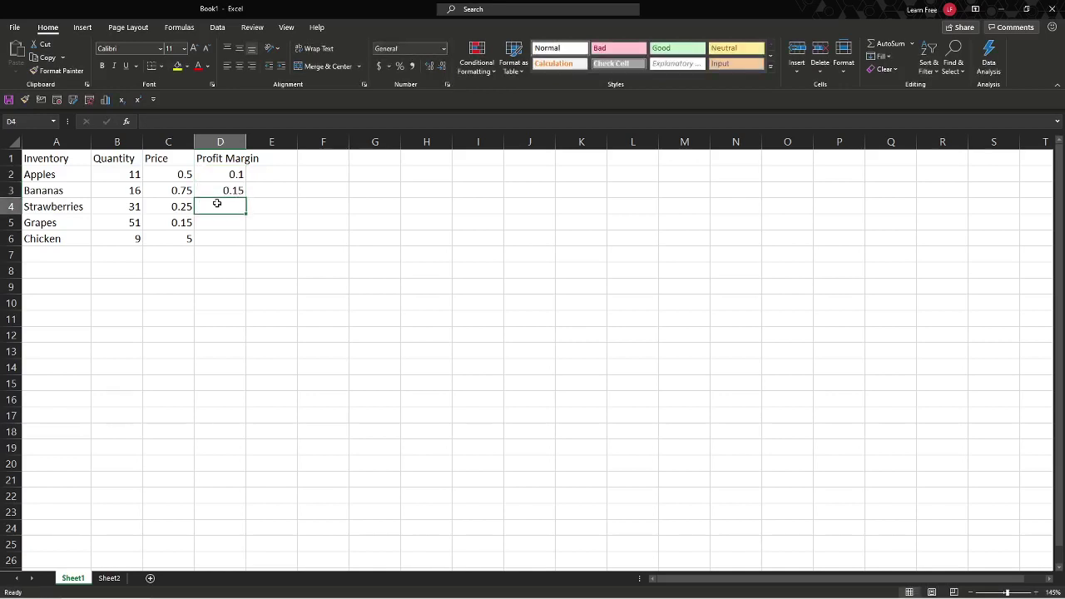
text(.)
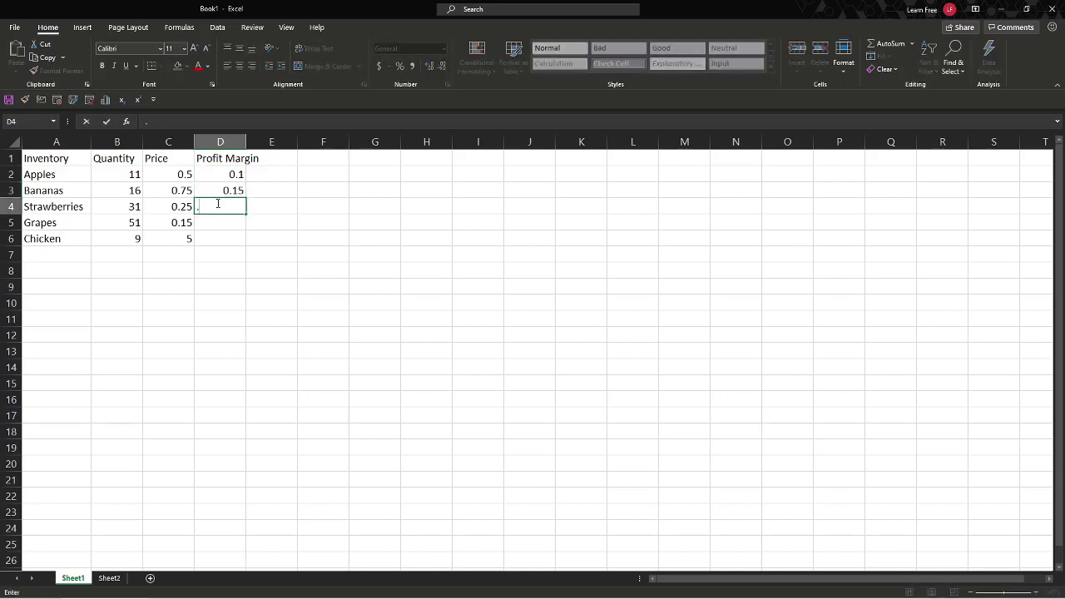
text(05)
key(Return)
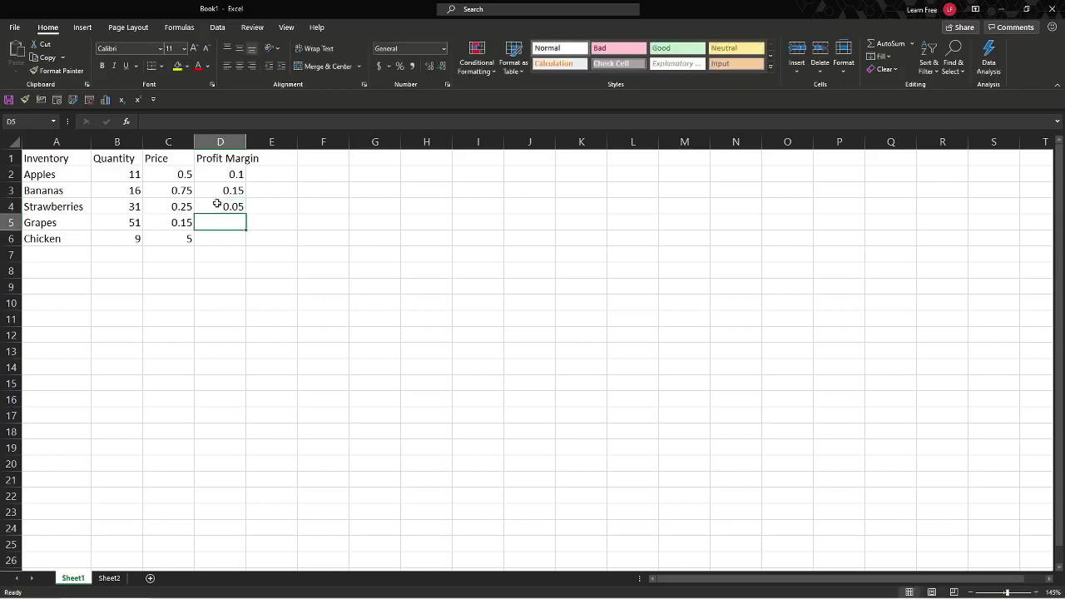
text(.1)
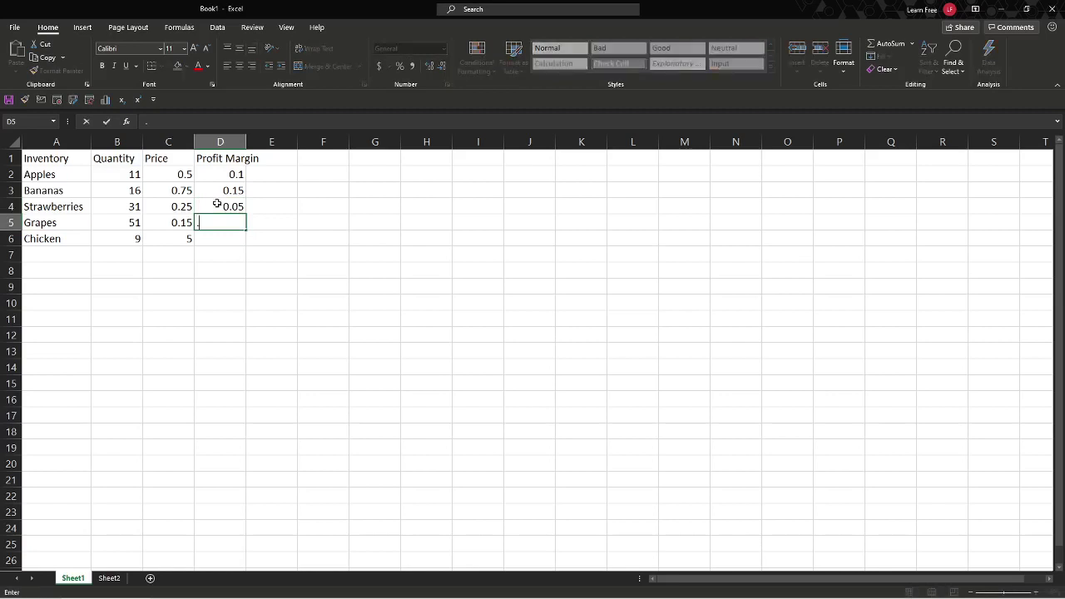
key(Return)
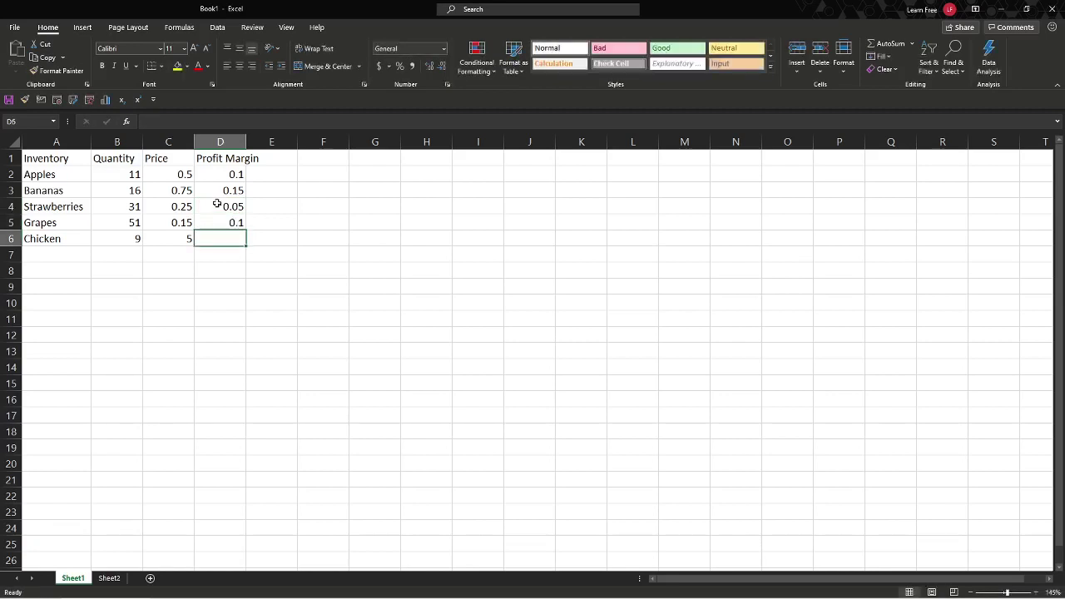
text(.25)
key(Return)
Step: Add the column heading Sold in cell E1, beside Profit Margin
key(Up)
key(Up)
key(Up)
key(Up)
key(Up)
key(Up)
key(Right)
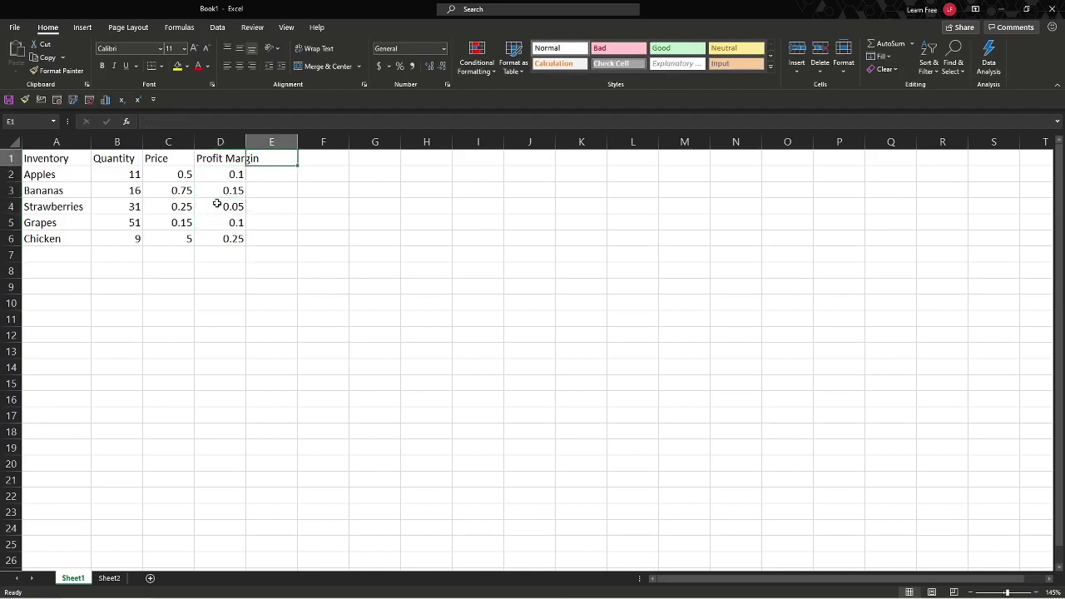
key(Down)
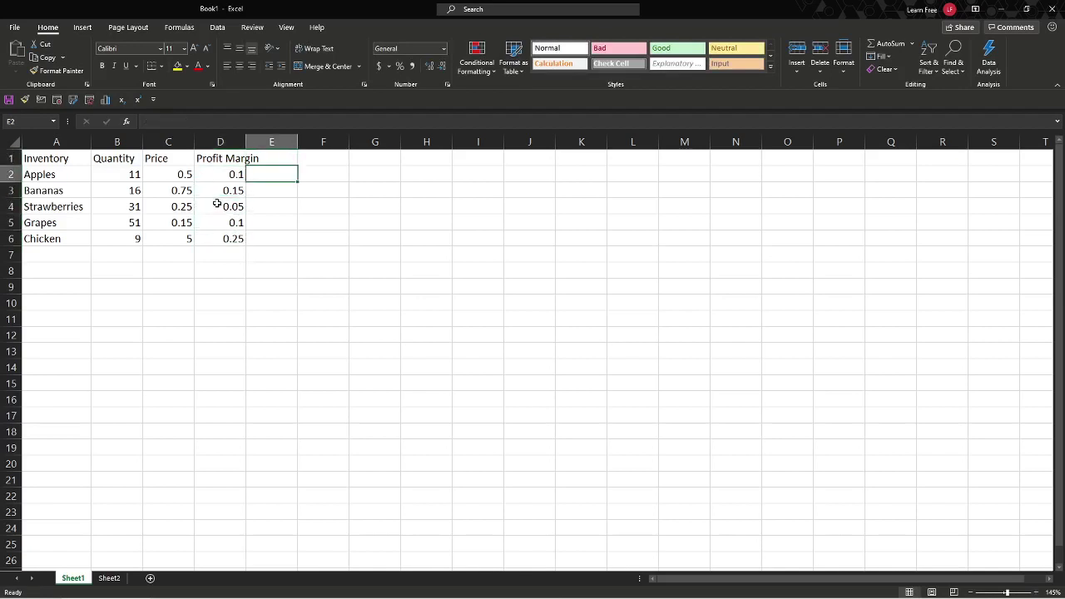
key(Up)
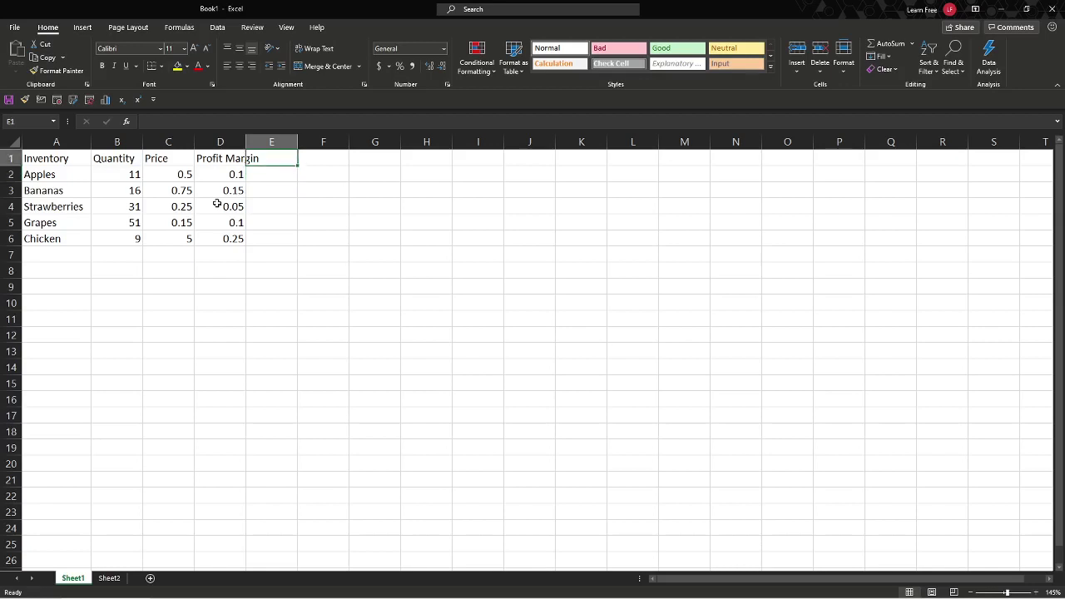
text(Sold)
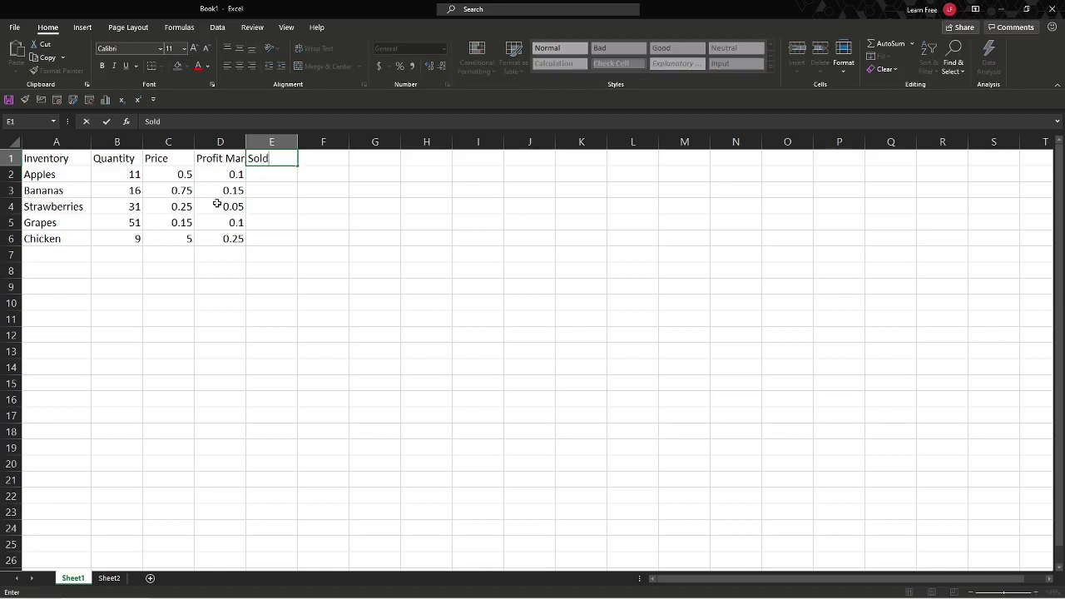
key(Return)
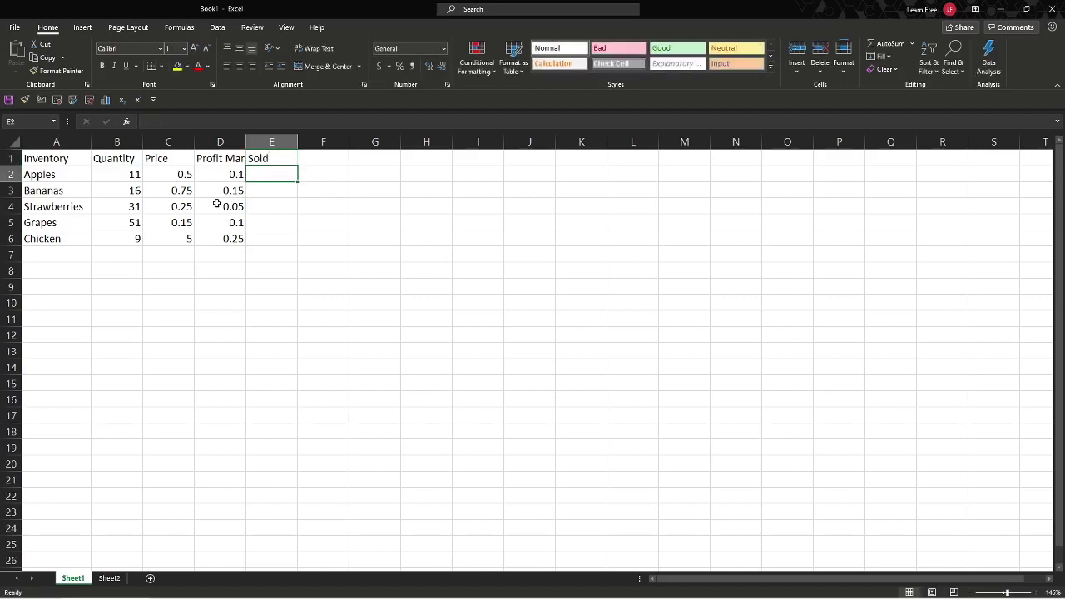
key(Up)
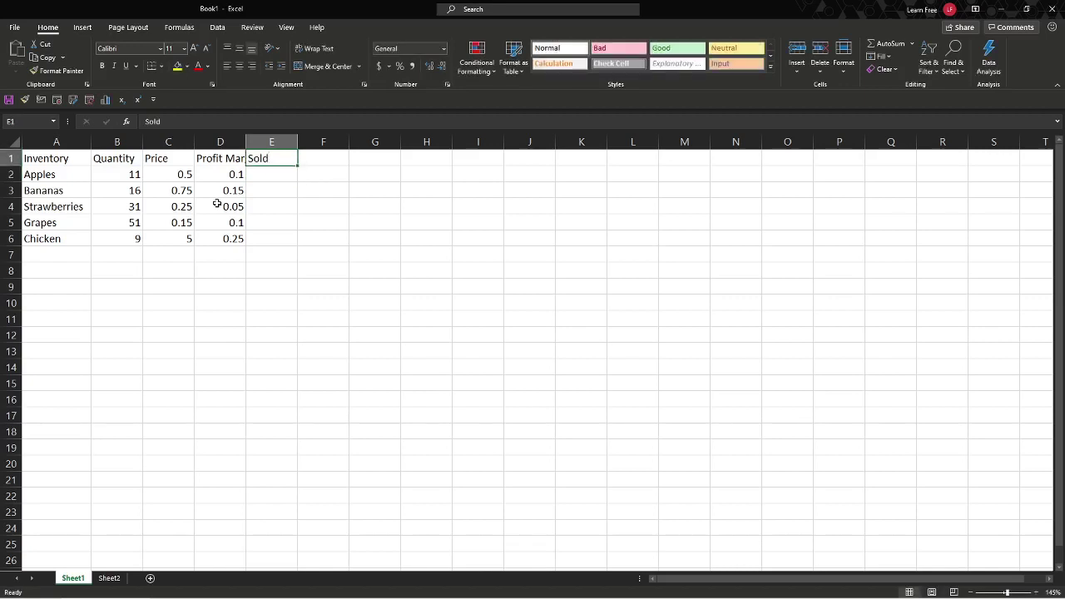
Step: Replace the column heading in cell E1 with Profit Dollars
text(Profit)
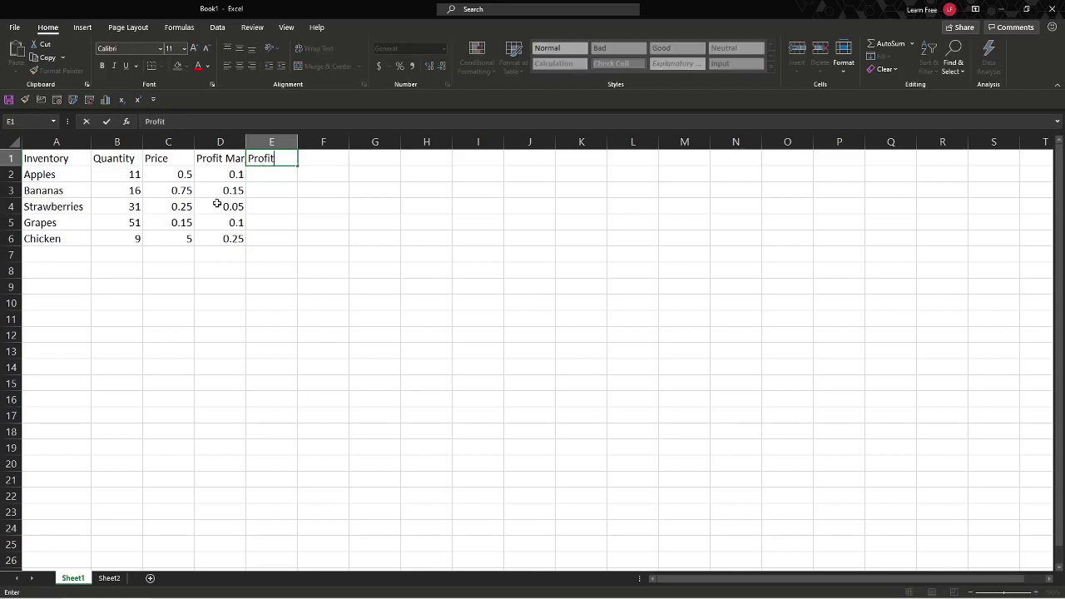
text( Dollars)
key(Return)
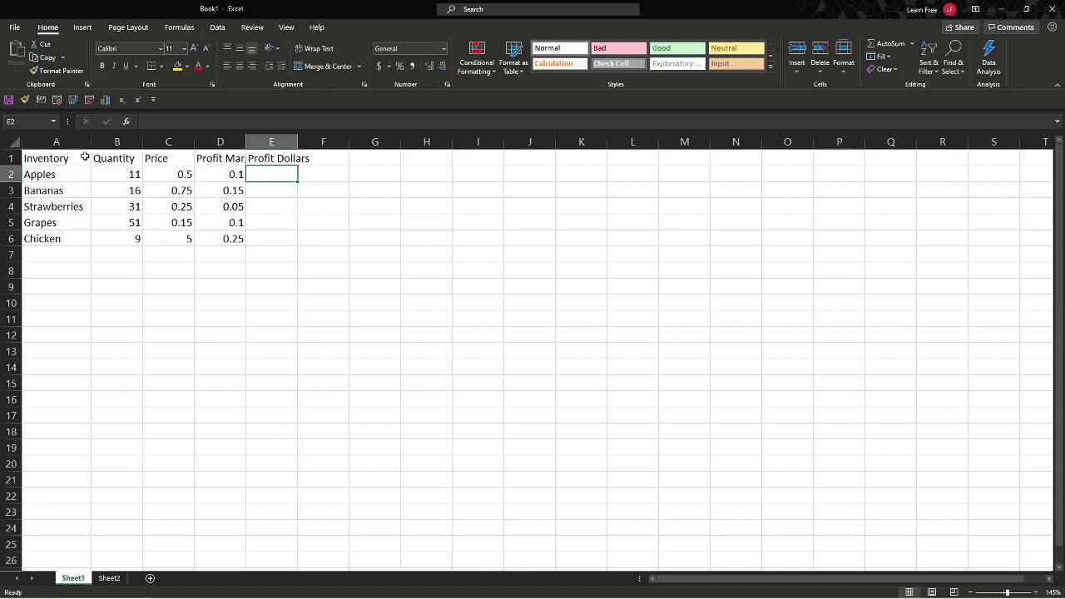
Step: Autofit the widths of columns A to E to their contents
click(35, 142)
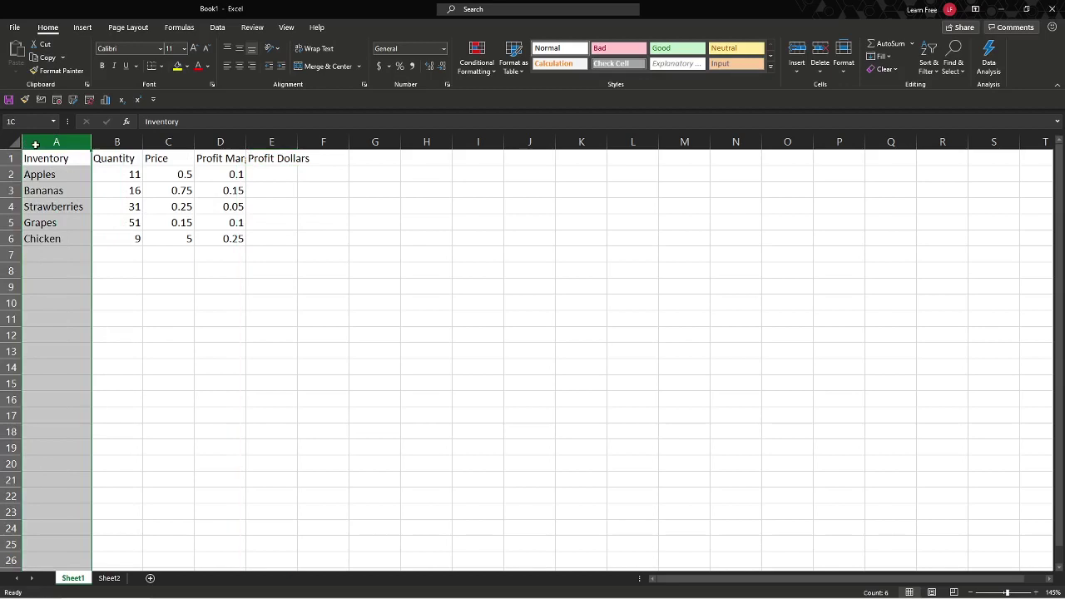
drag(34, 144, 267, 138)
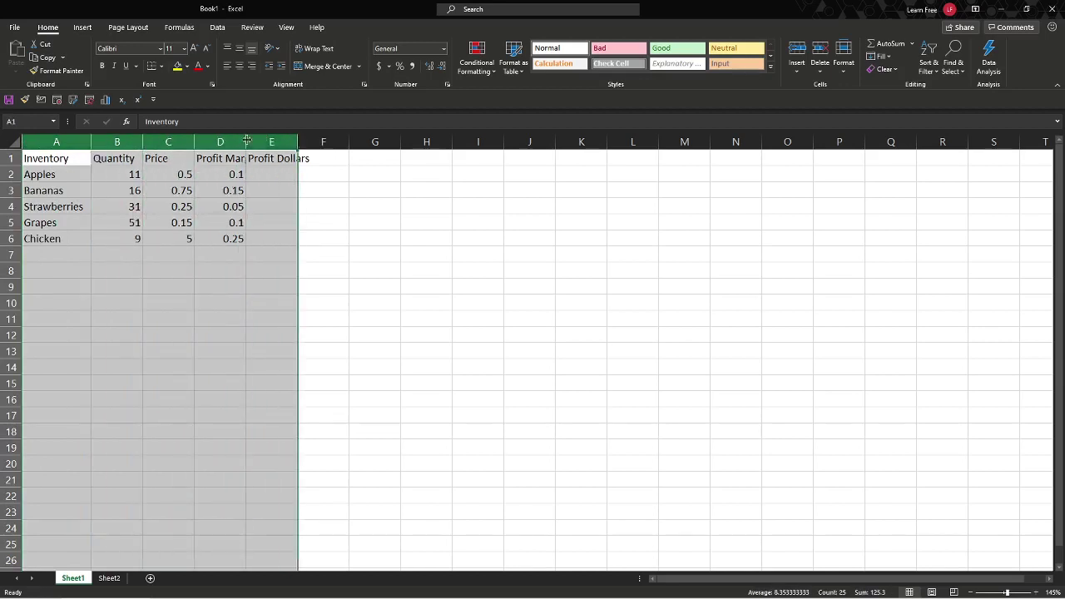
drag(241, 138, 248, 139)
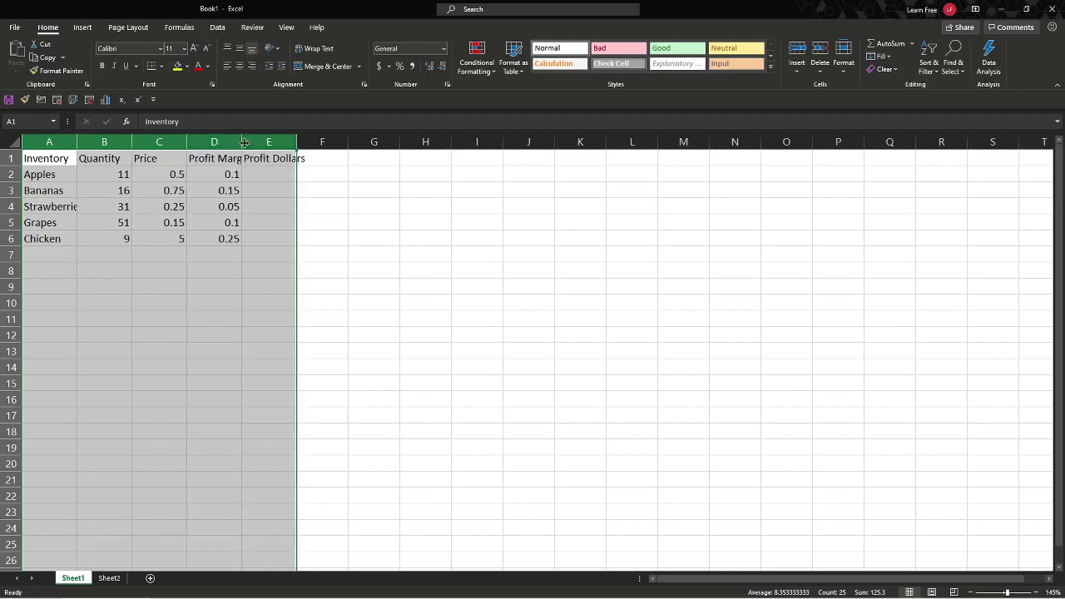
double_click(240, 143)
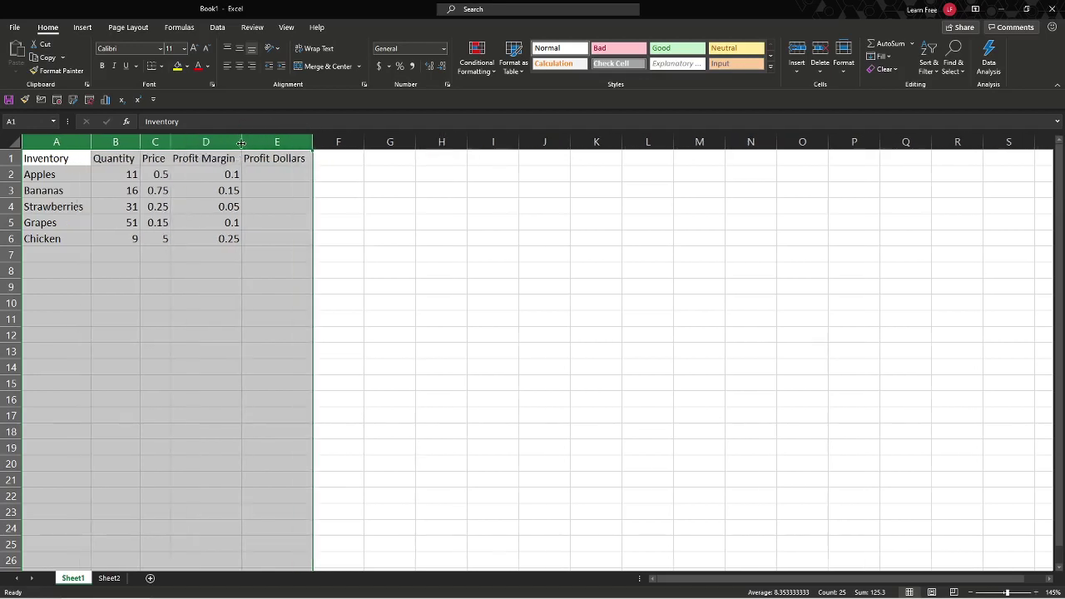
click(260, 173)
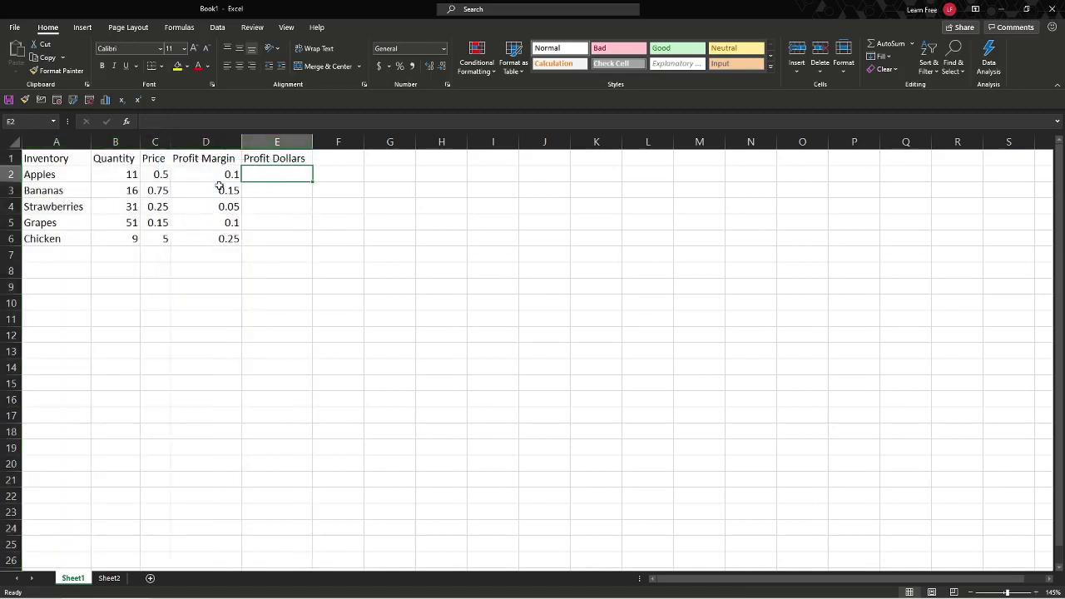
Step: Format the prices in C2 to C6 as Currency and autofit the width of column C
drag(101, 173, 106, 234)
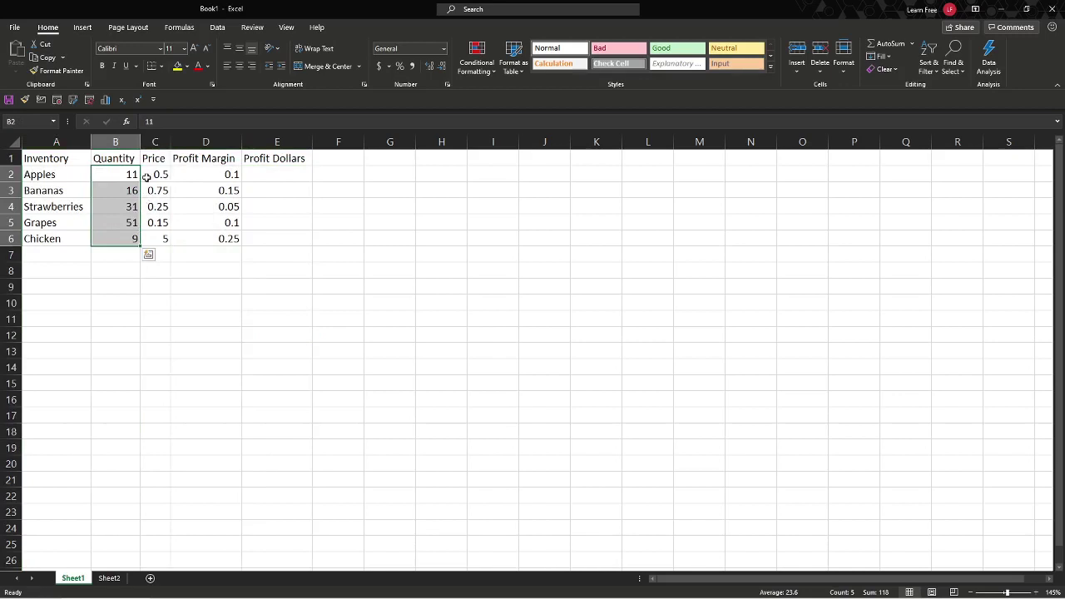
click(148, 175)
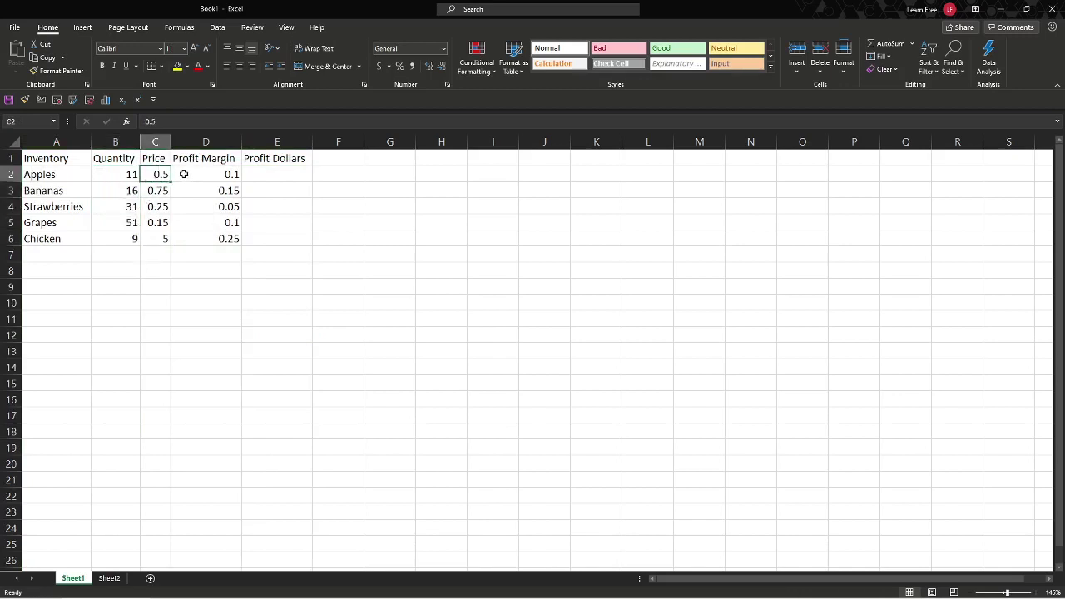
drag(154, 174, 152, 232)
drag(150, 174, 150, 231)
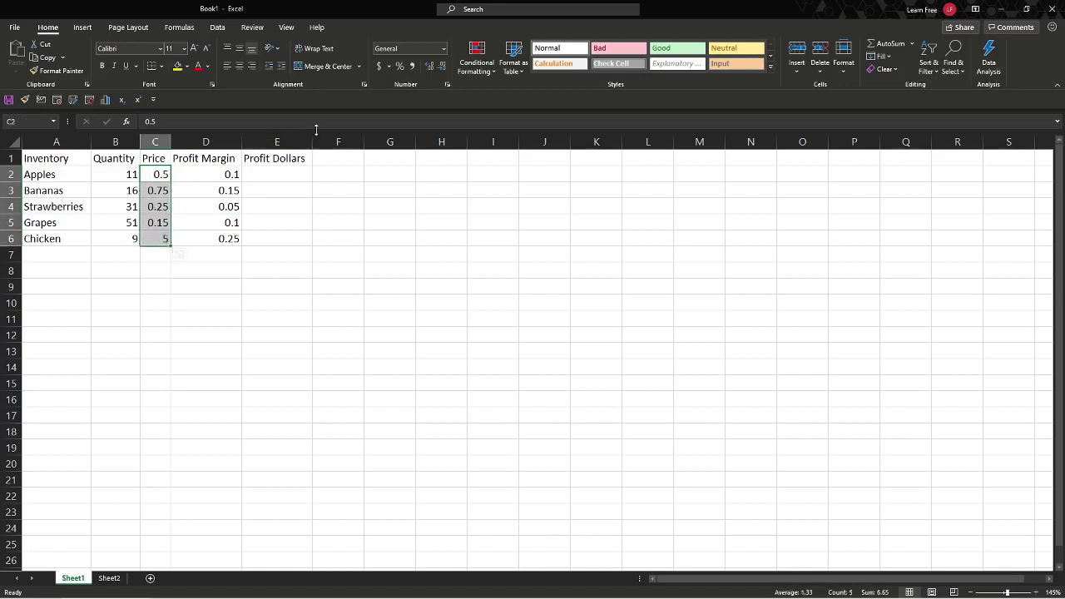
click(58, 55)
click(444, 48)
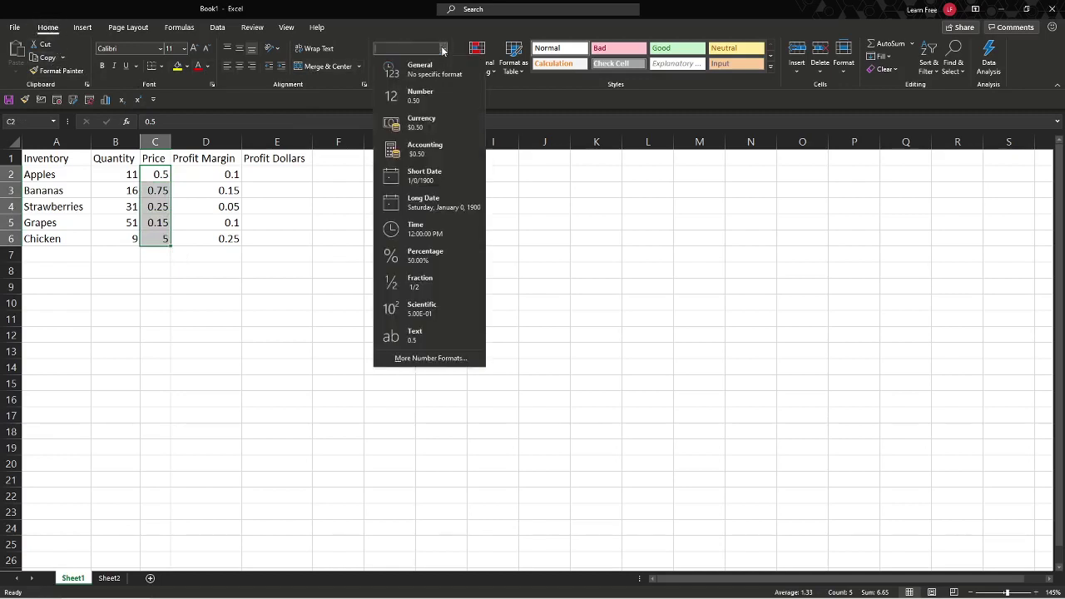
click(441, 124)
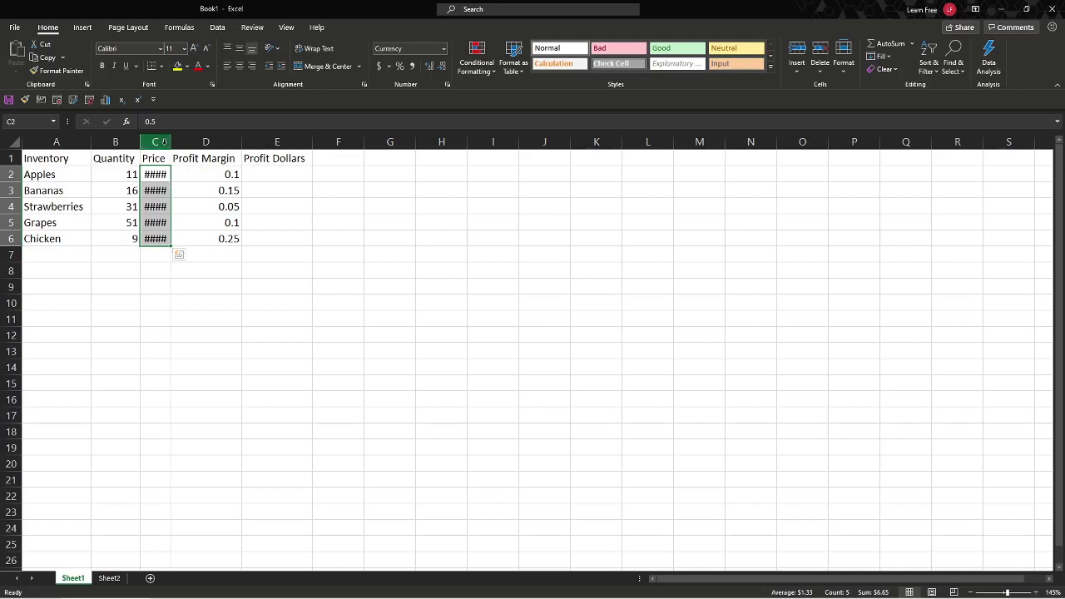
click(156, 142)
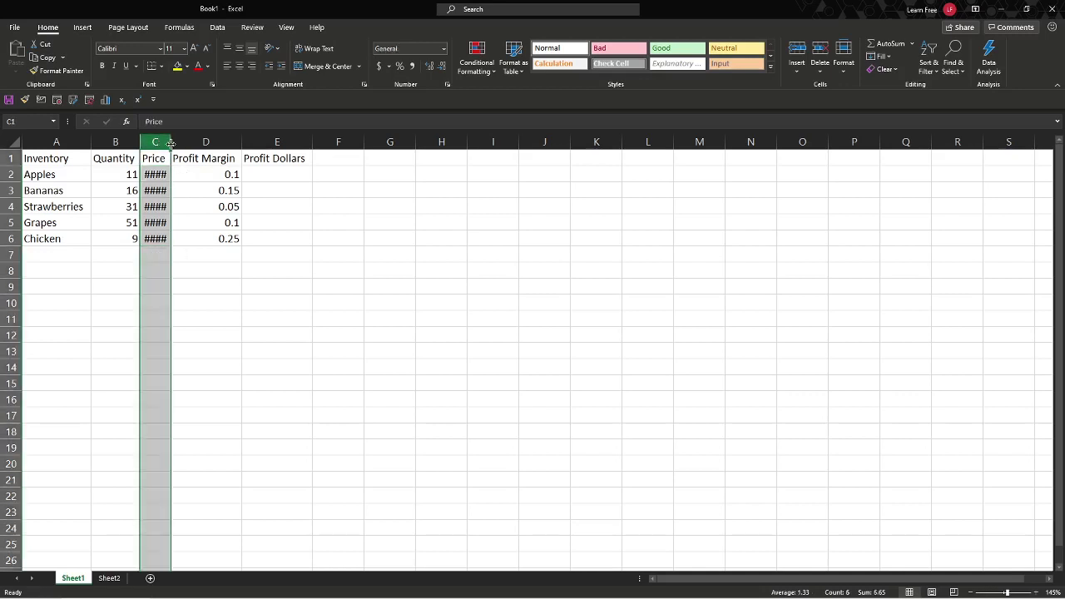
double_click(170, 143)
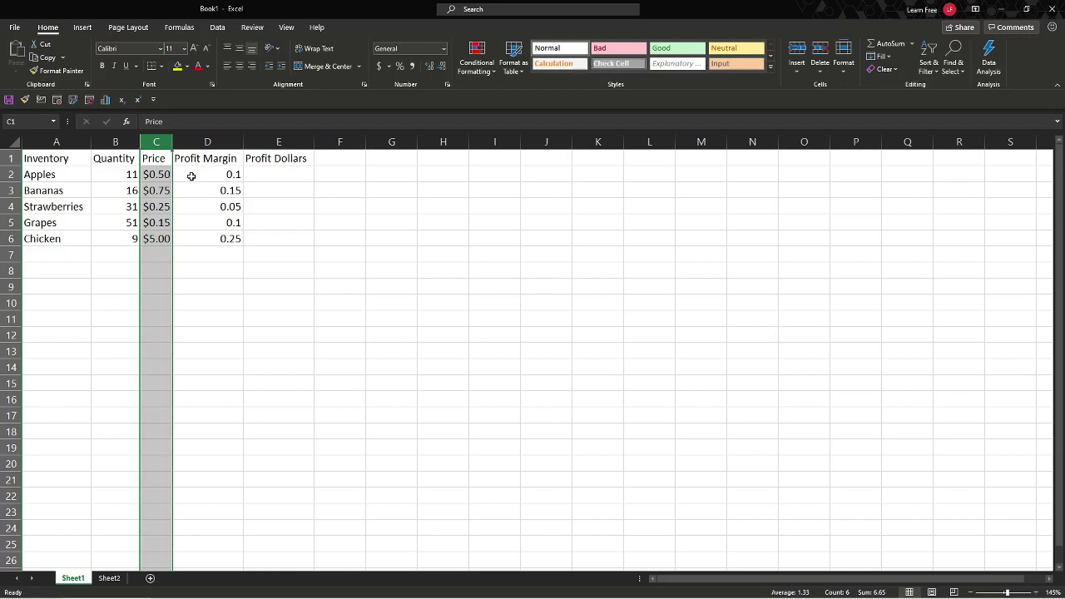
Step: Format the Profit Margin values in D2 to D6 as Percentage
drag(191, 175, 191, 233)
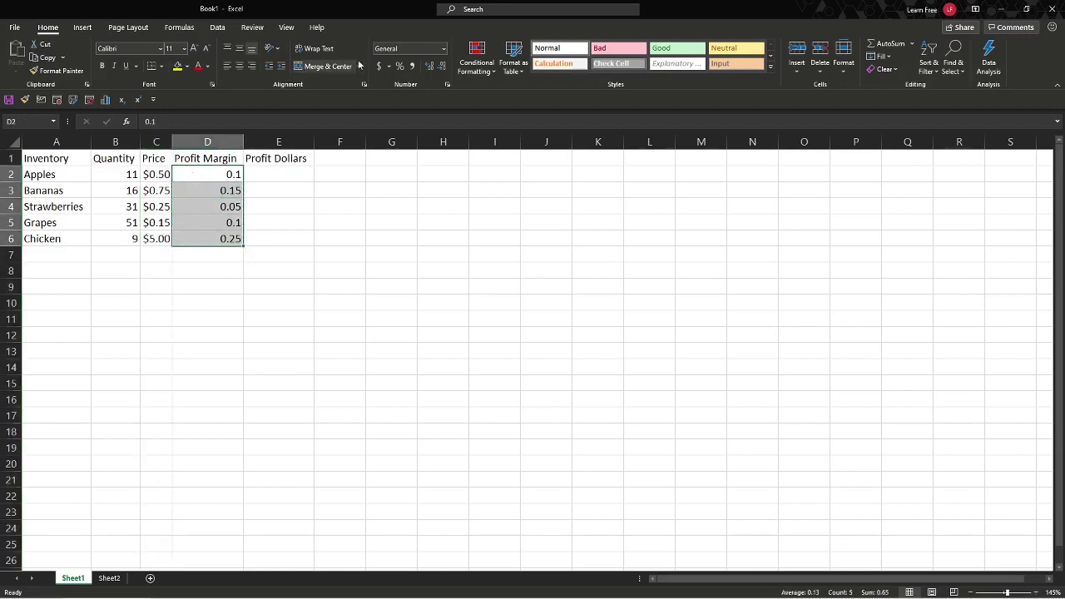
click(444, 50)
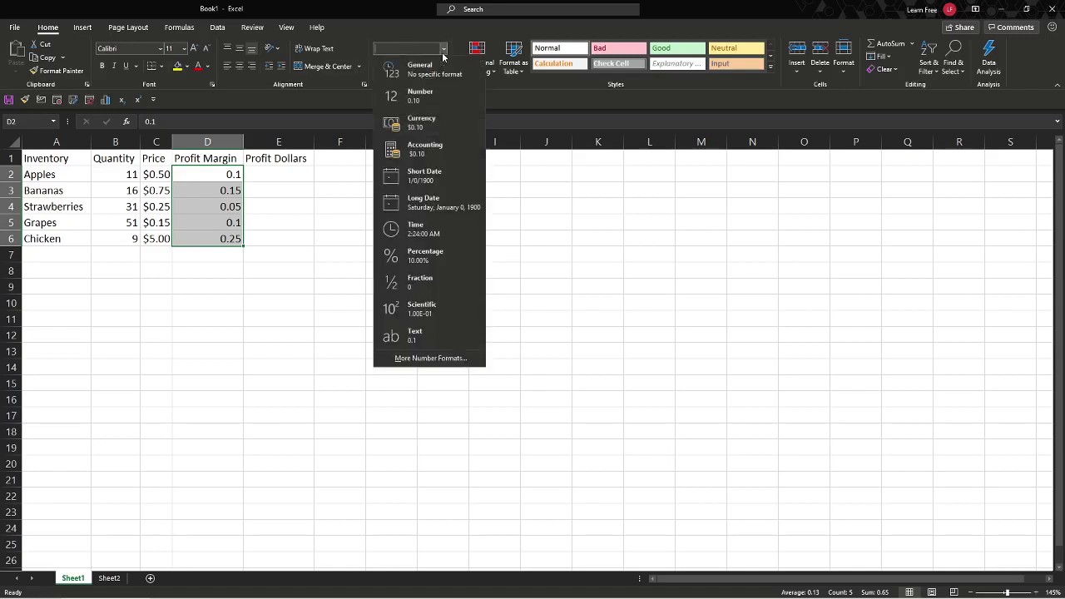
click(451, 250)
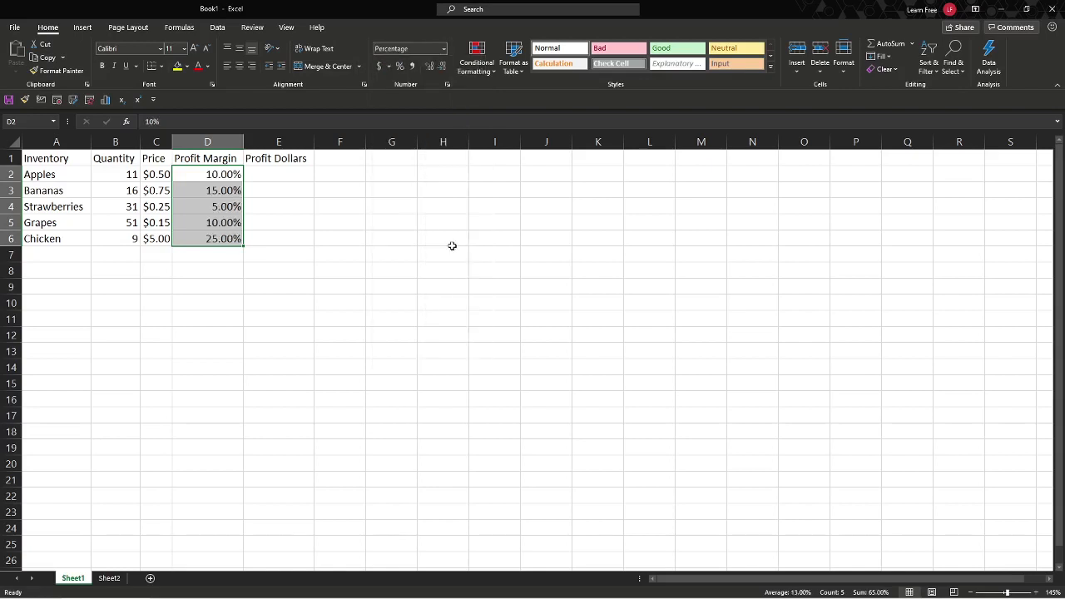
click(293, 172)
Step: Set the Apples profit margin in cell D2 to .11
click(197, 171)
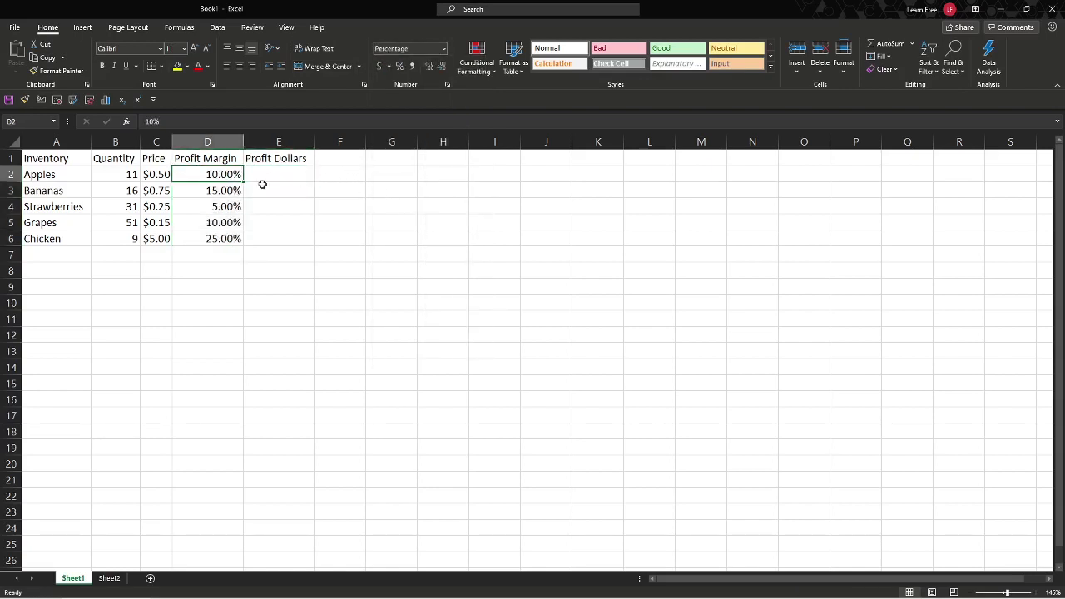
text(.11)
key(Return)
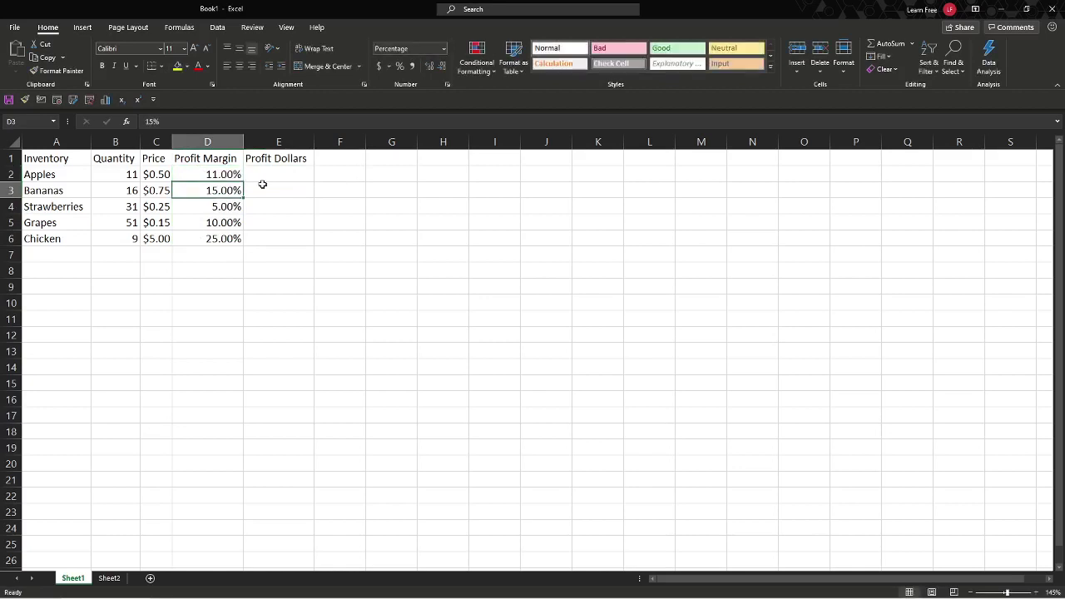
Step: Calculate the Apples profit dollars in cell E2 with the formula =D2*C2
click(262, 182)
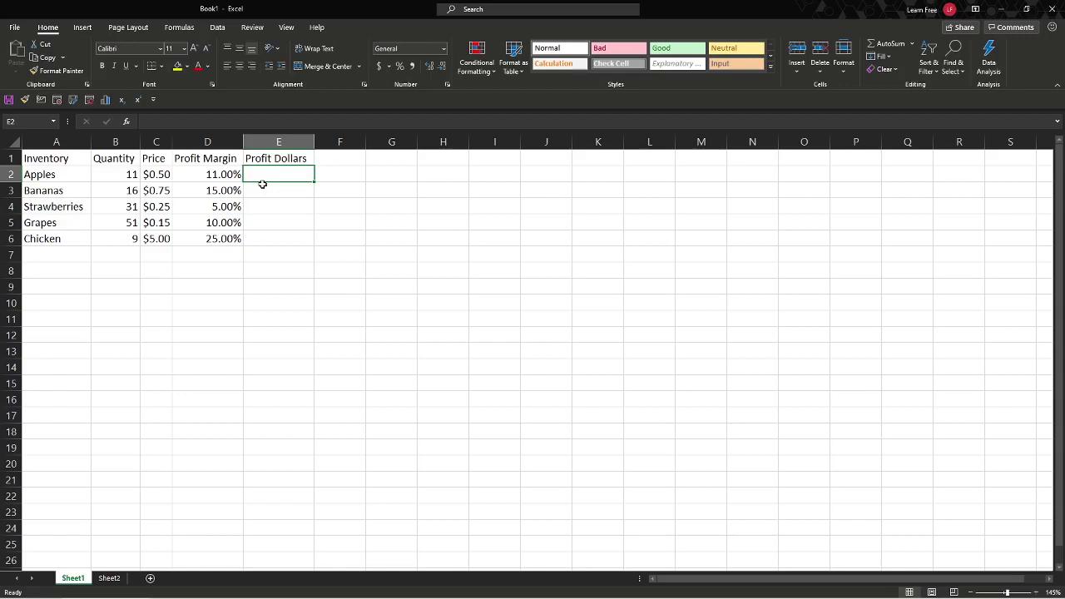
text(=)
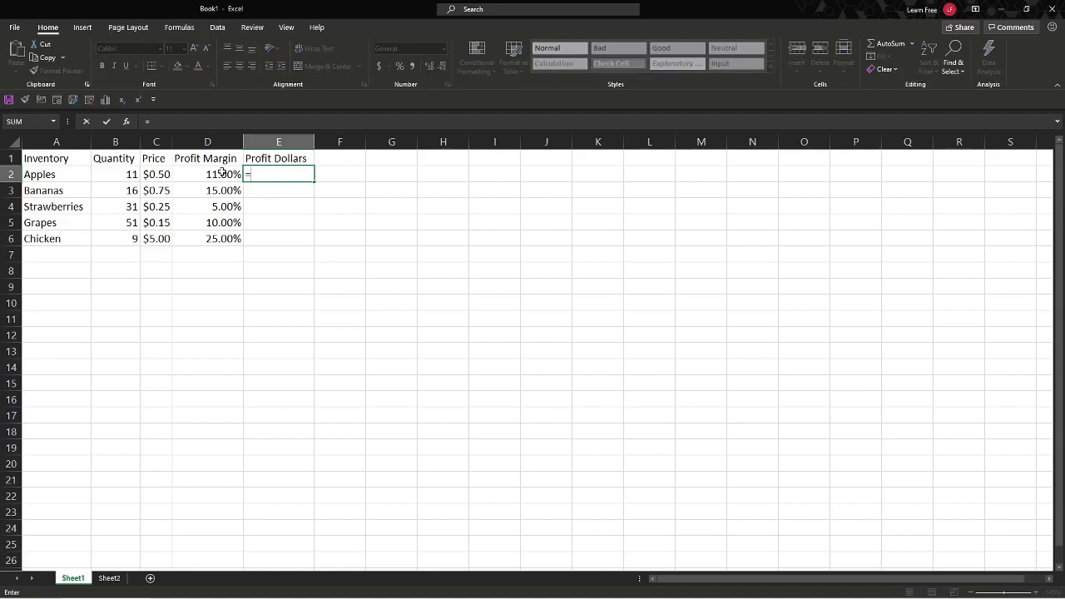
click(221, 172)
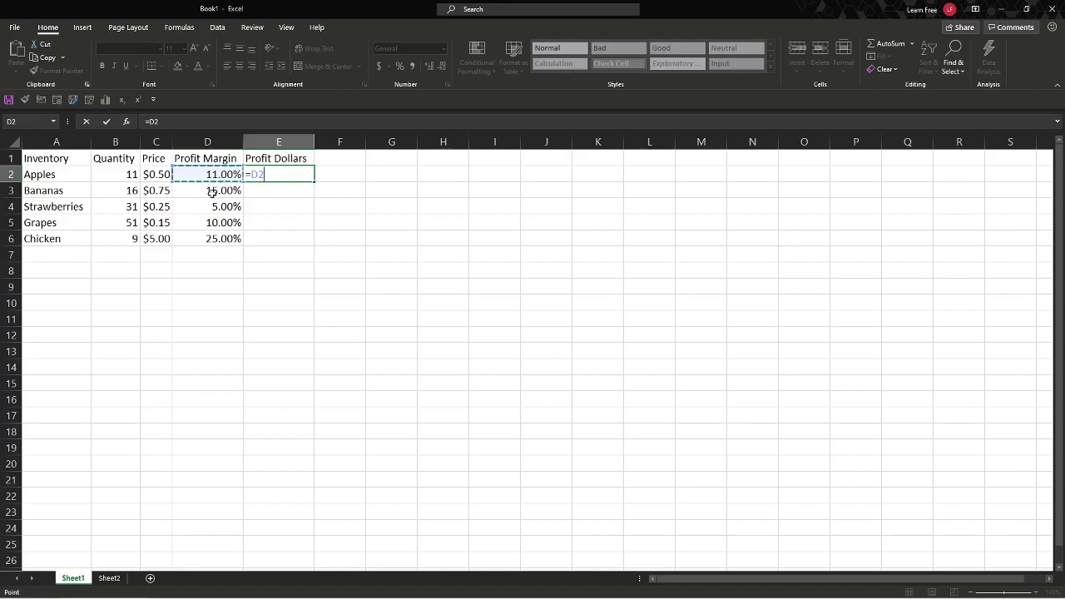
text(*)
click(156, 175)
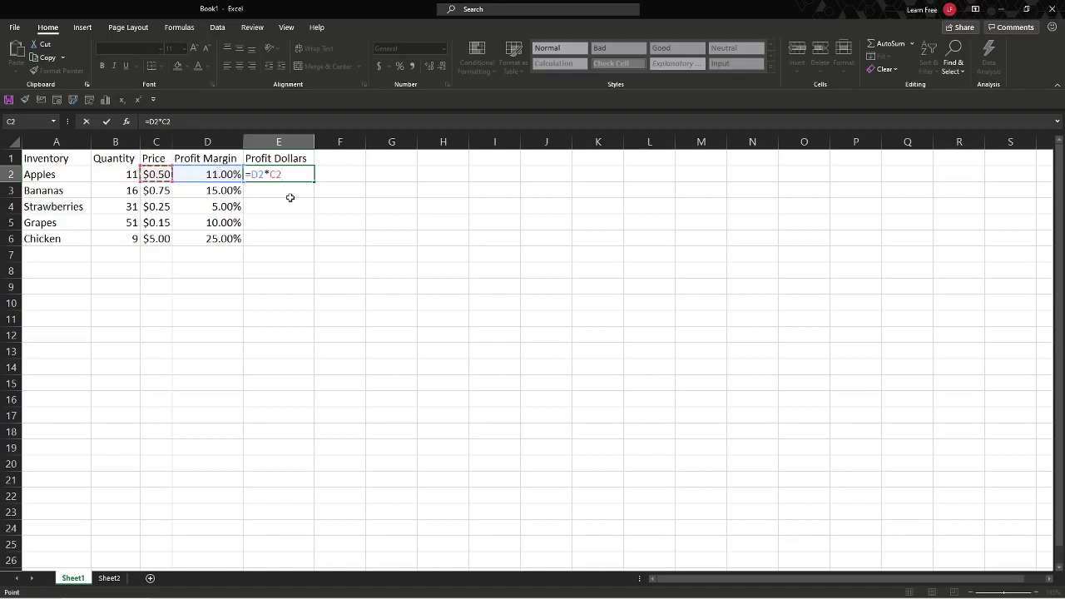
key(Return)
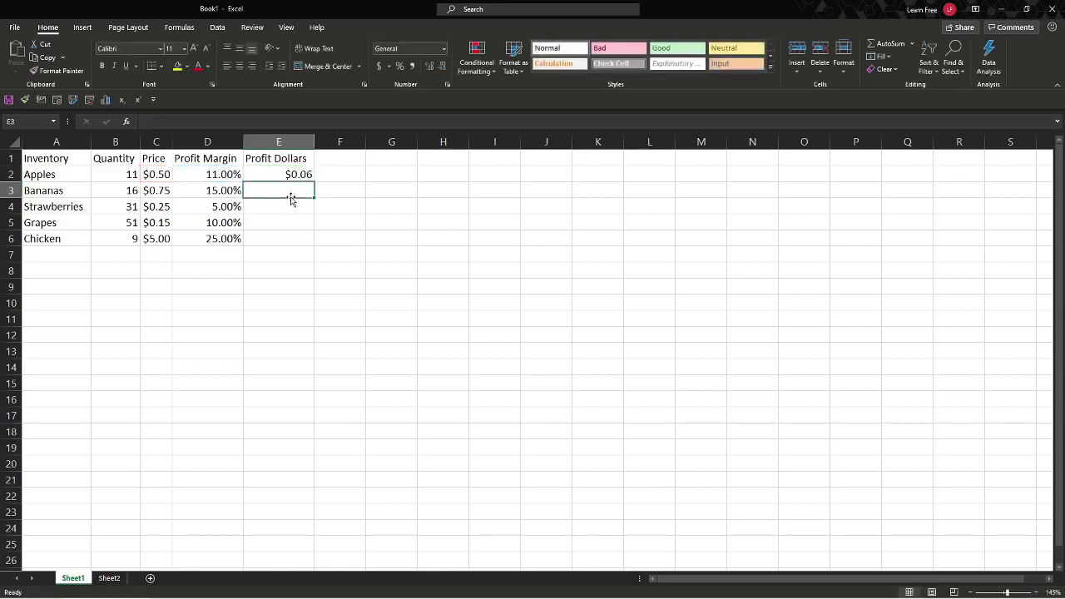
Step: Copy the profit formula from E2 into cells E3 to E6 for the remaining items
click(301, 177)
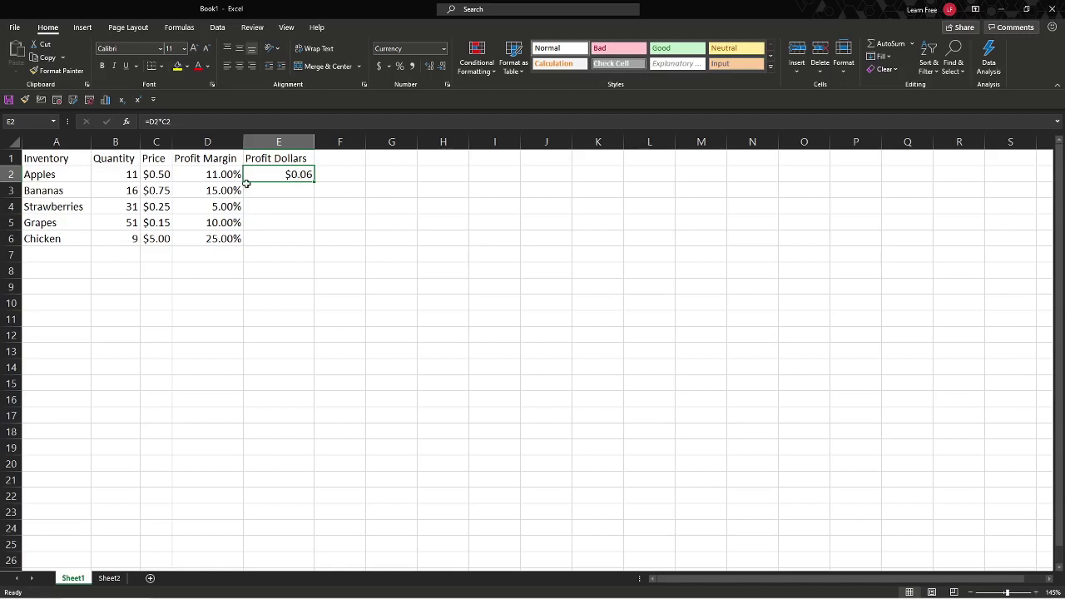
click(47, 59)
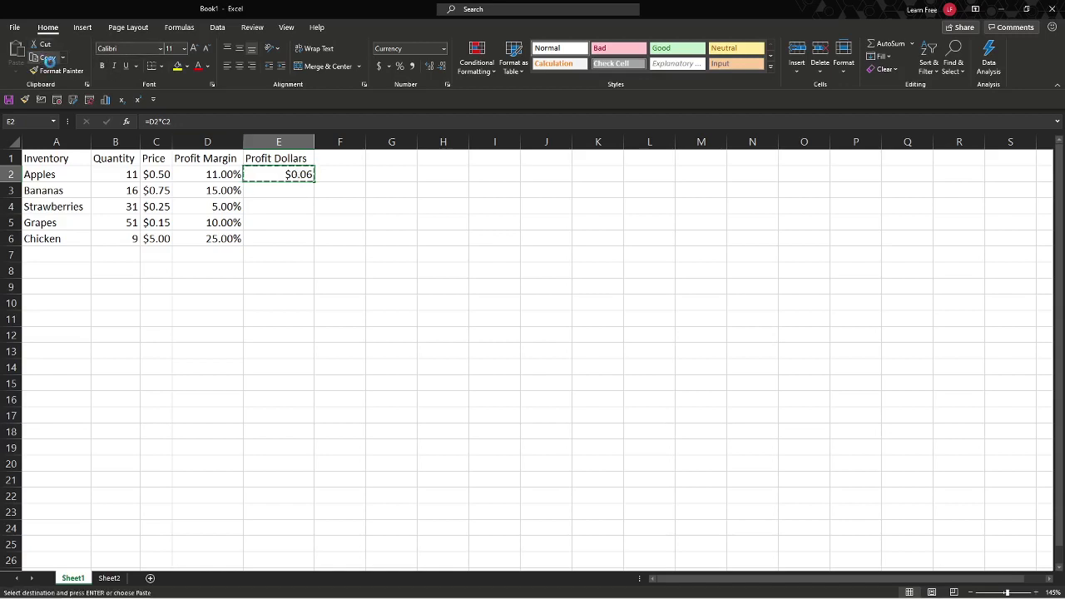
drag(287, 190, 285, 238)
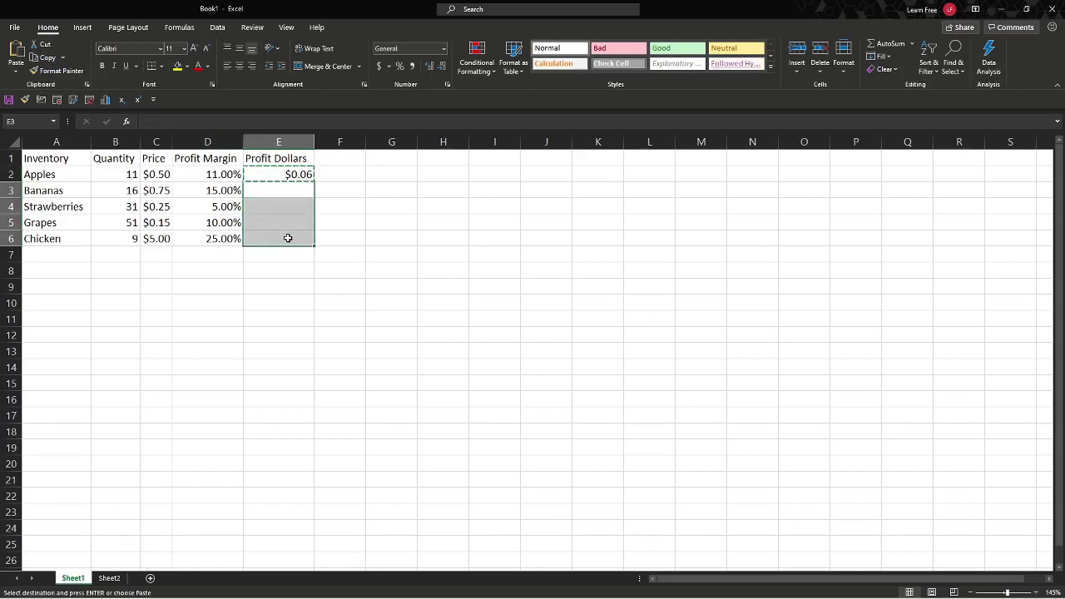
click(16, 52)
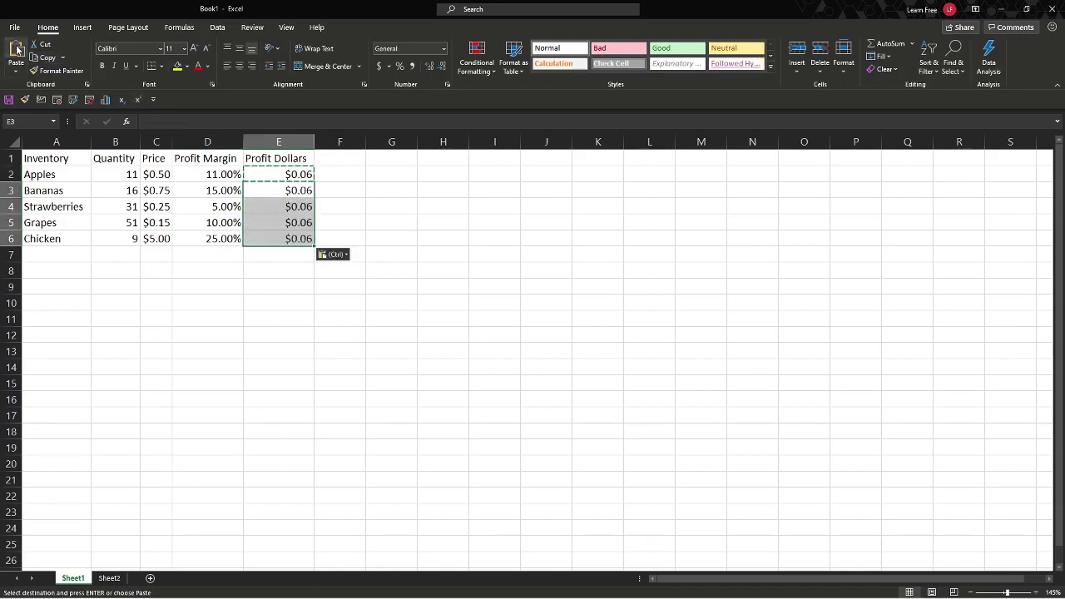
Step: Examine the formulas in E2 to E6 to see which cells each row references, leaving them unedited
click(295, 189)
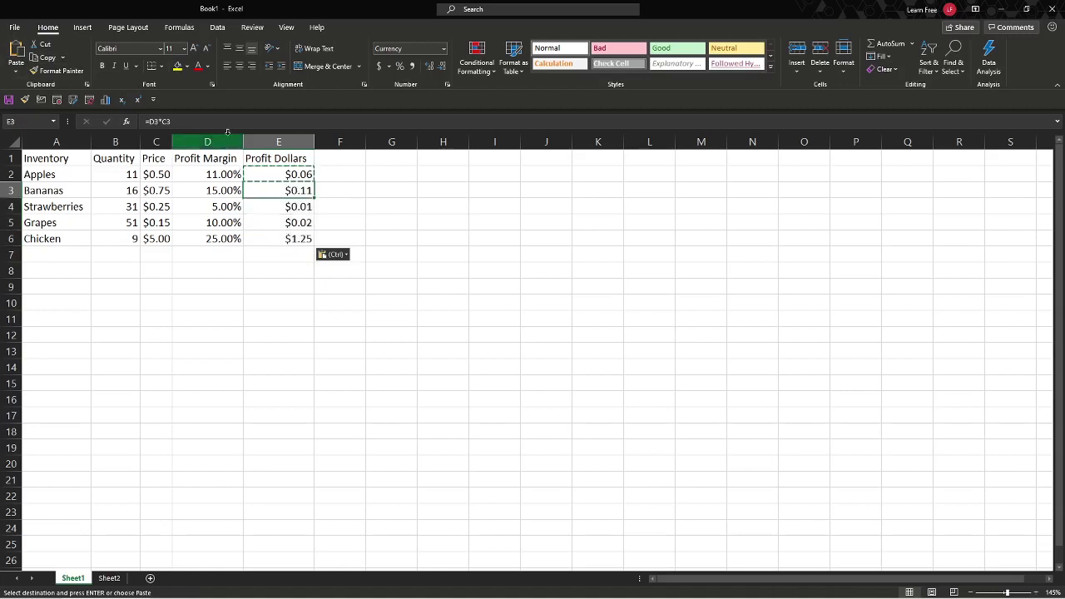
click(267, 174)
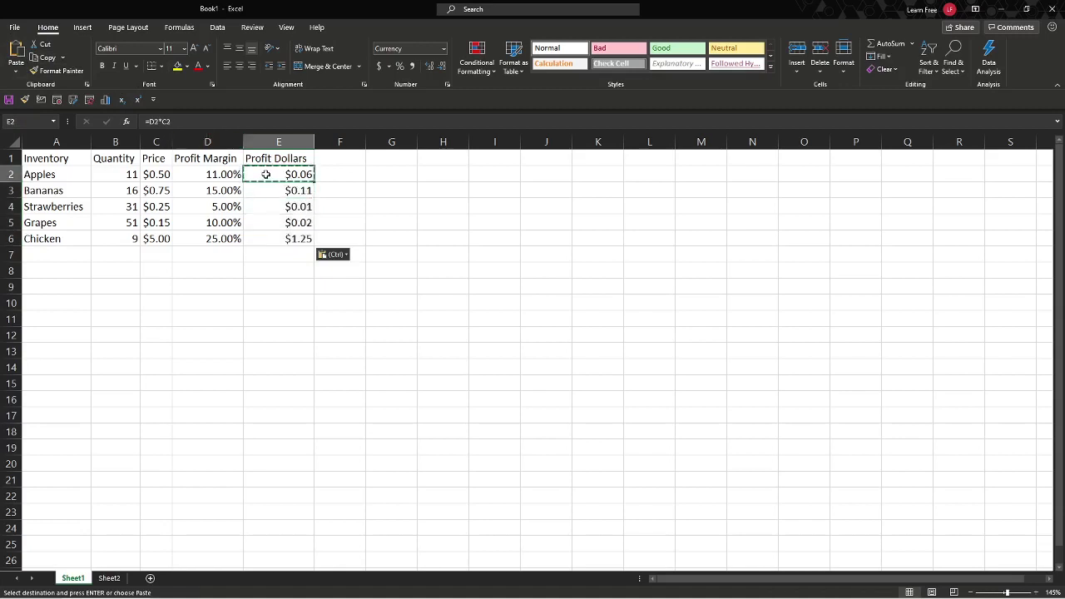
double_click(266, 174)
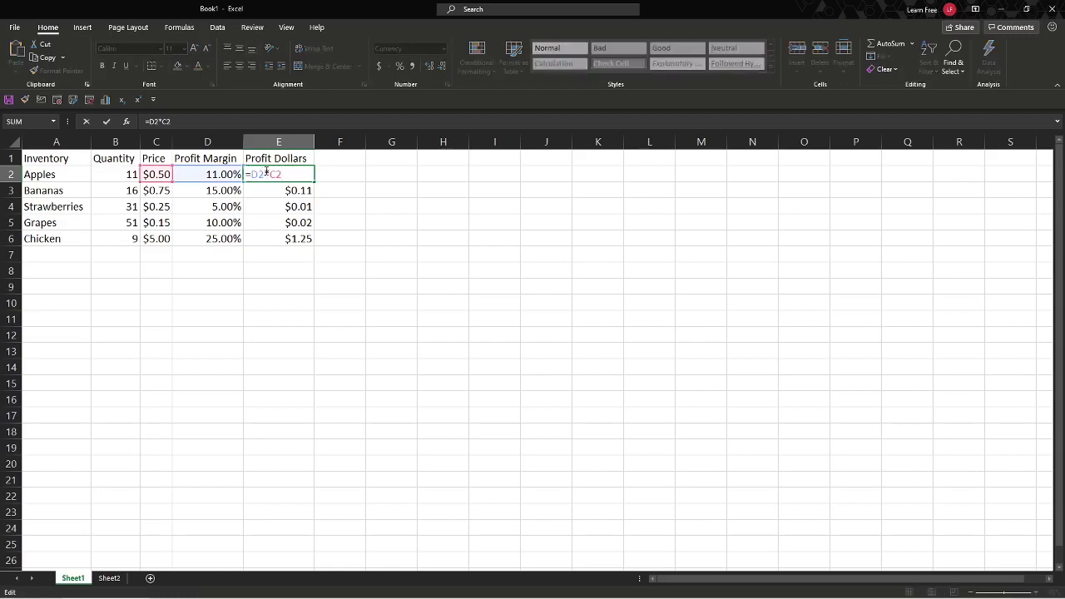
key(Escape)
click(304, 190)
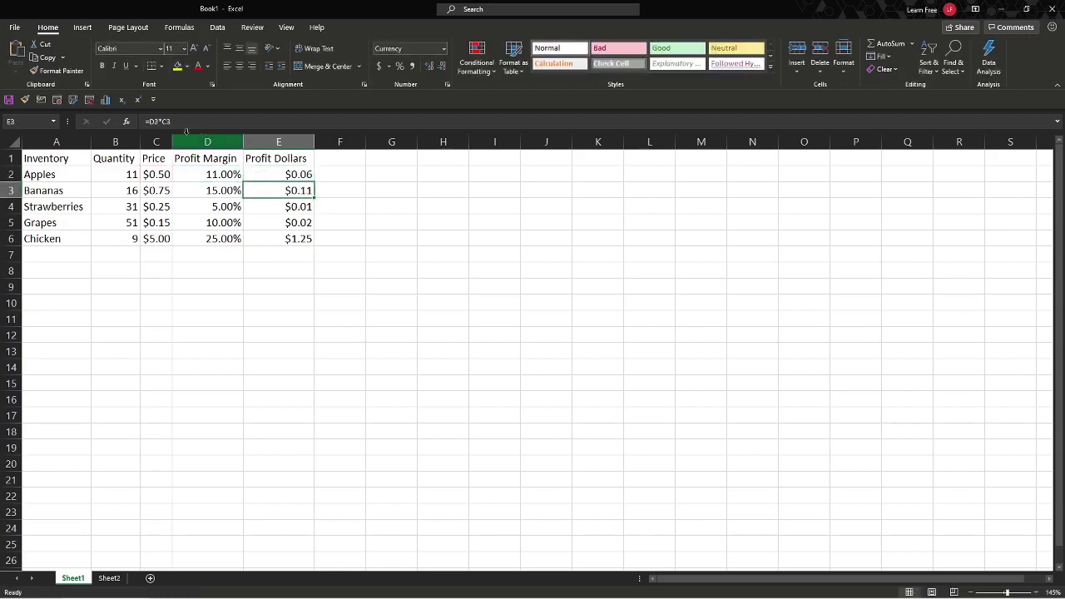
click(212, 122)
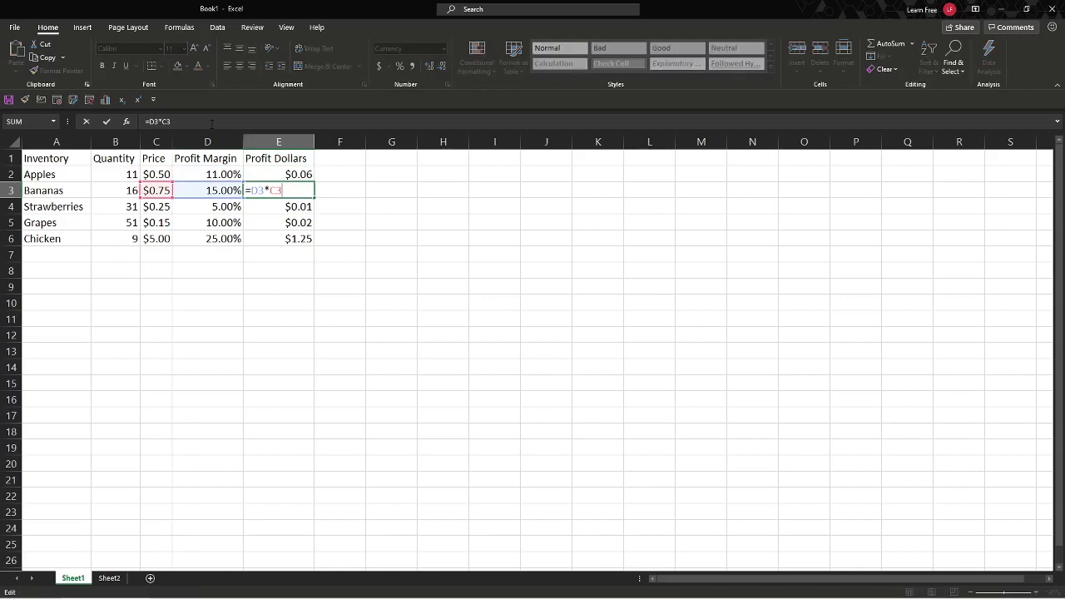
key(Escape)
double_click(289, 206)
key(Escape)
double_click(289, 223)
key(Escape)
double_click(290, 238)
key(Escape)
Step: Set the Chicken price in cell C6 to 10
click(167, 238)
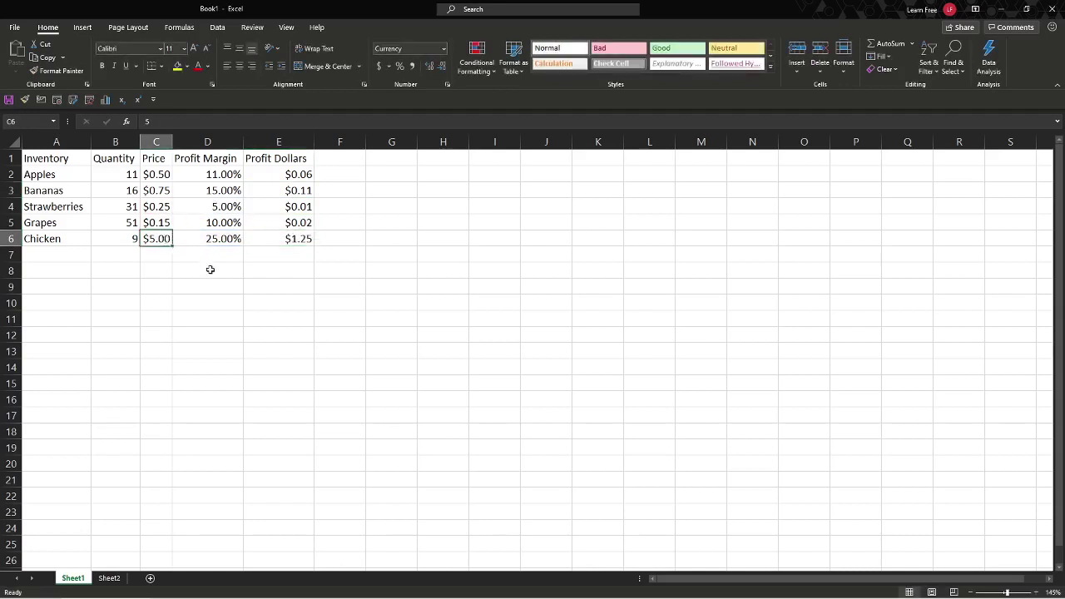
text(10)
key(Return)
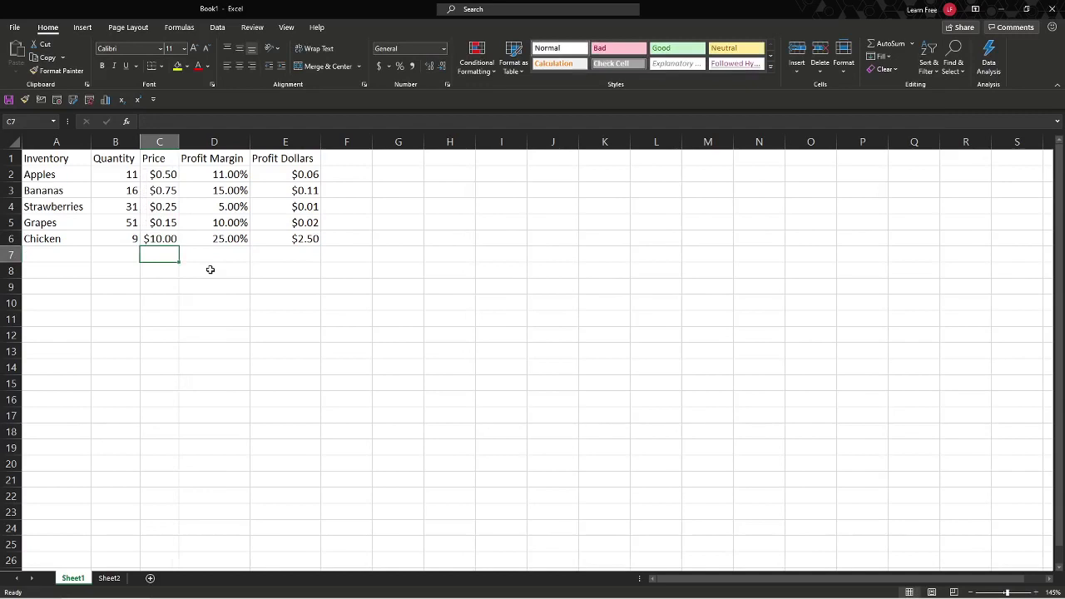
Step: Set the Chicken price in cell C6 to 5
key(Up)
key(Right)
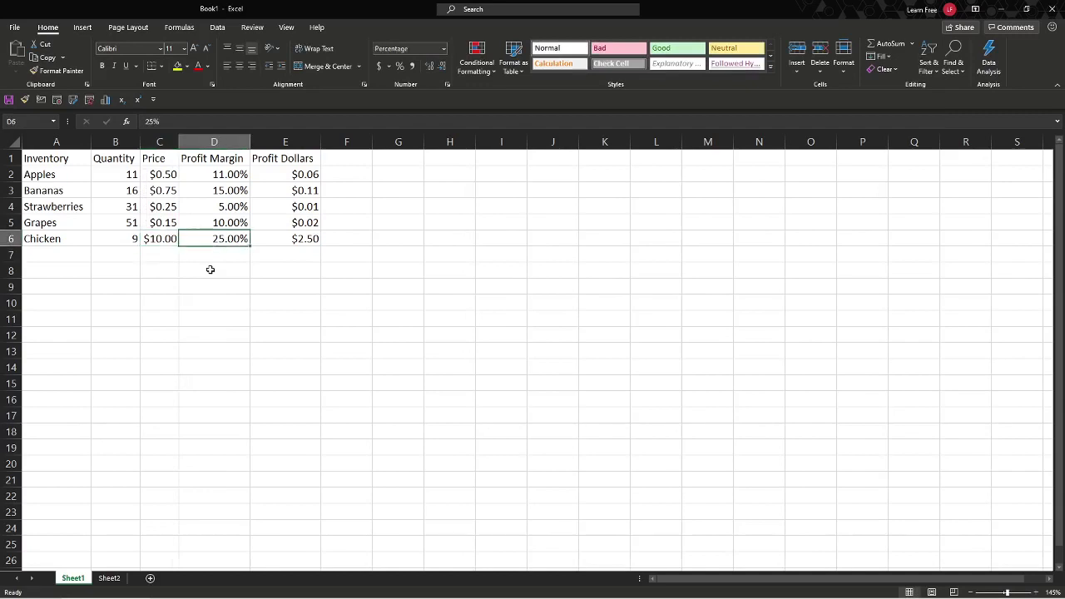
key(Right)
key(Left)
key(Left)
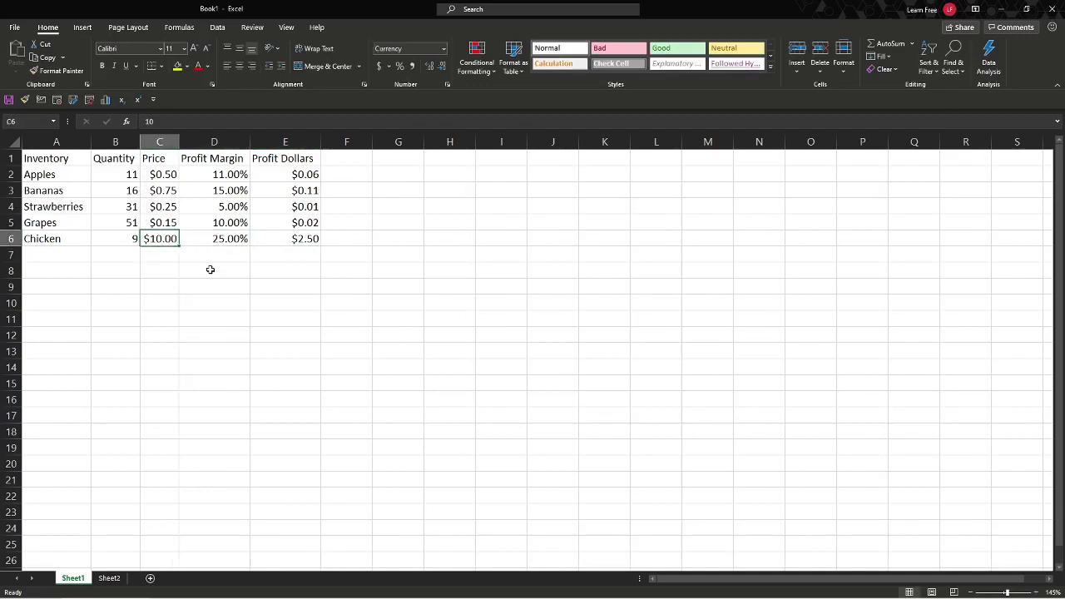
text(5)
key(Return)
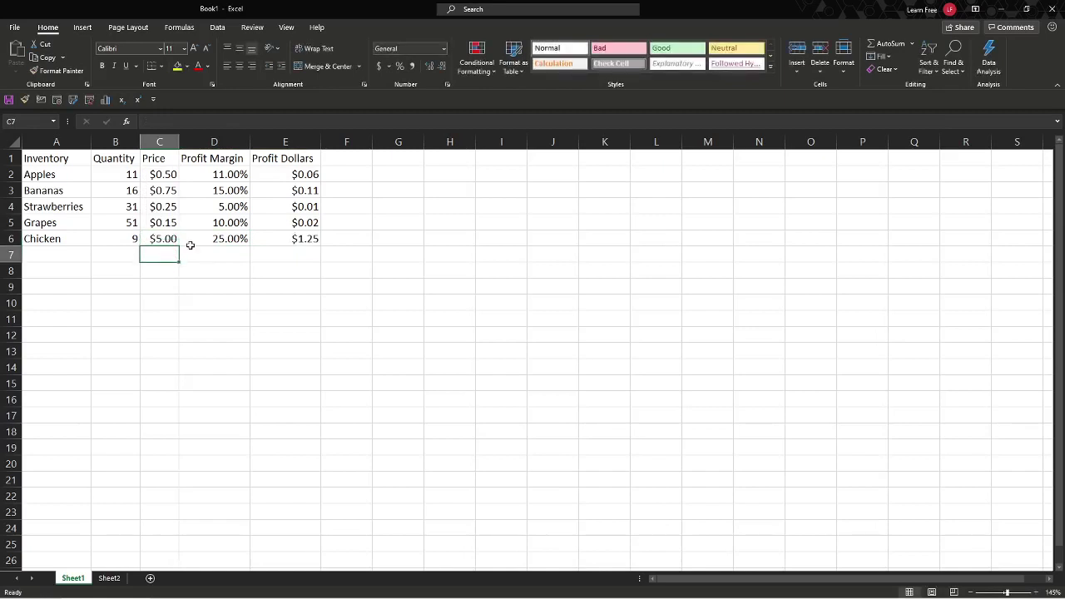
Step: Add the header Total Profit in cell F1 and fit column F's width to the text
click(340, 157)
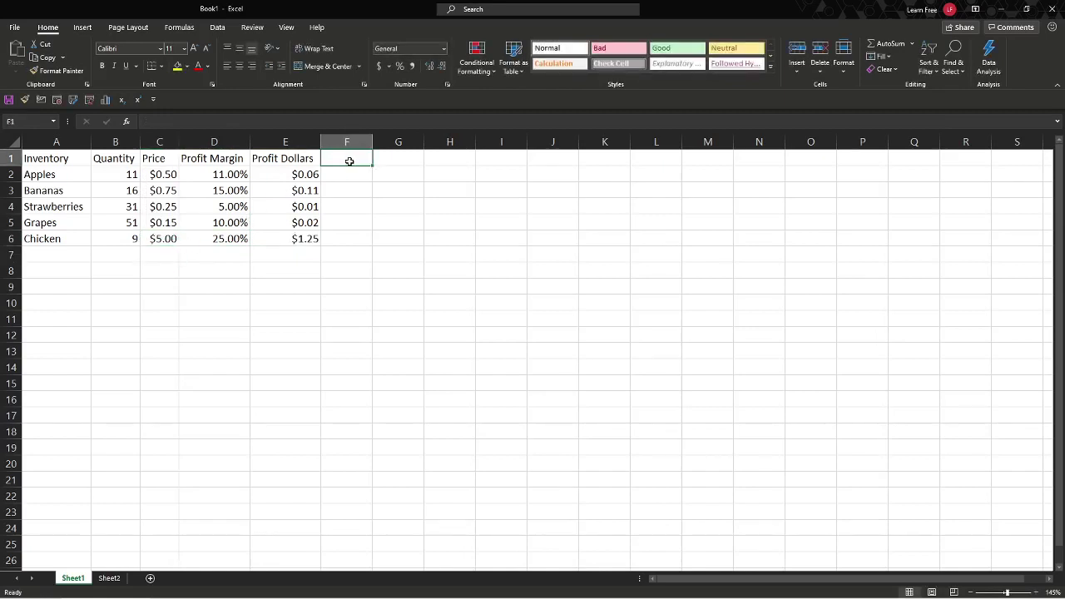
text(Pri)
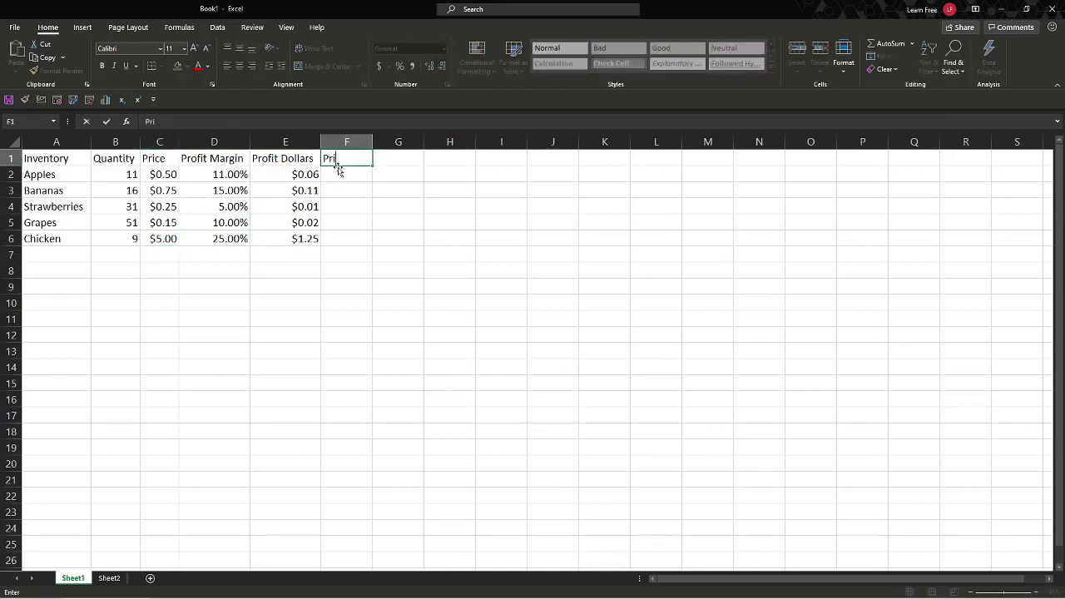
text(fit)
key(BackSpace)
key(BackSpace)
key(BackSpace)
key(BackSpace)
text(Total Profit)
key(Return)
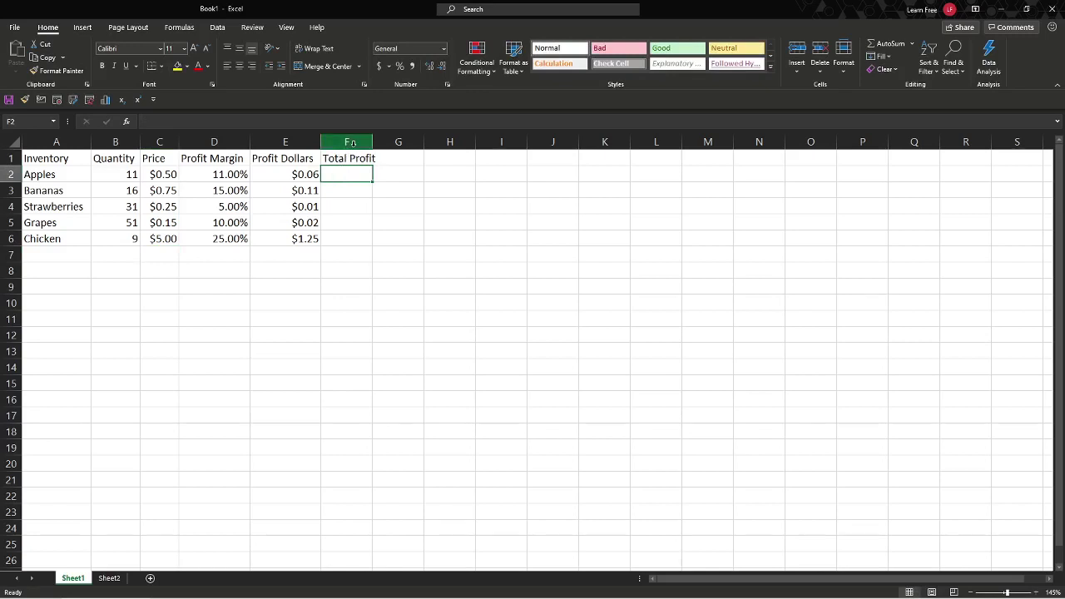
click(353, 143)
double_click(373, 146)
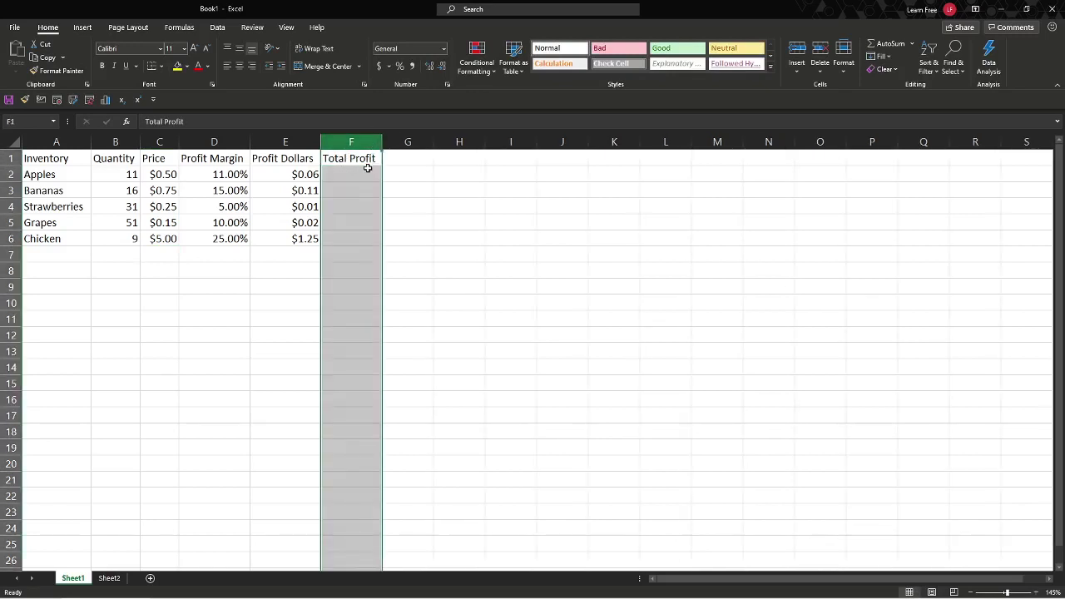
Step: Calculate the Apples total profit in cell F2 with the formula =E2*B2
click(356, 174)
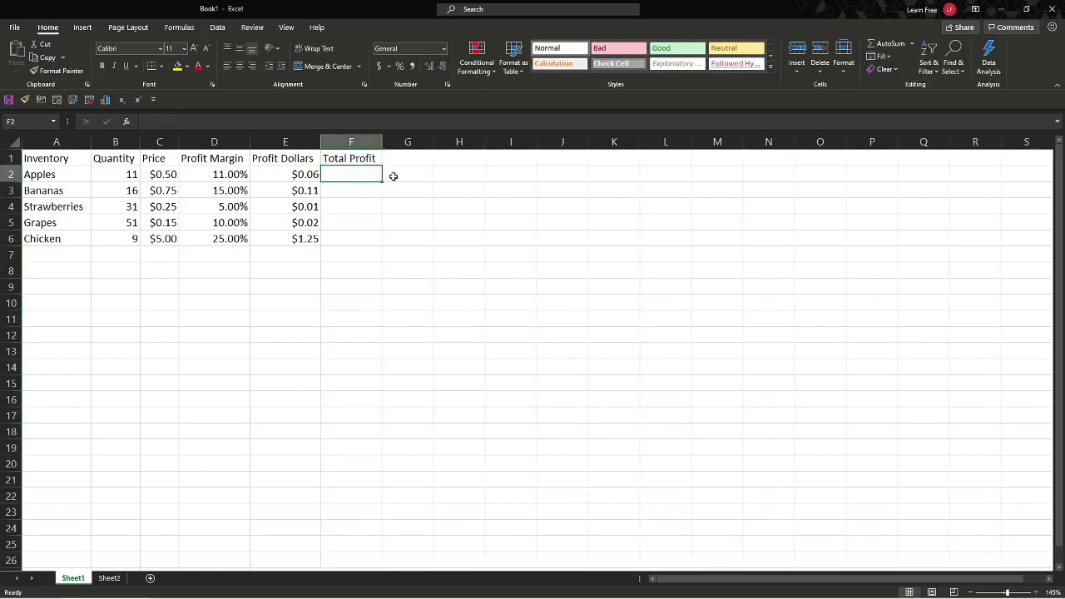
text(=)
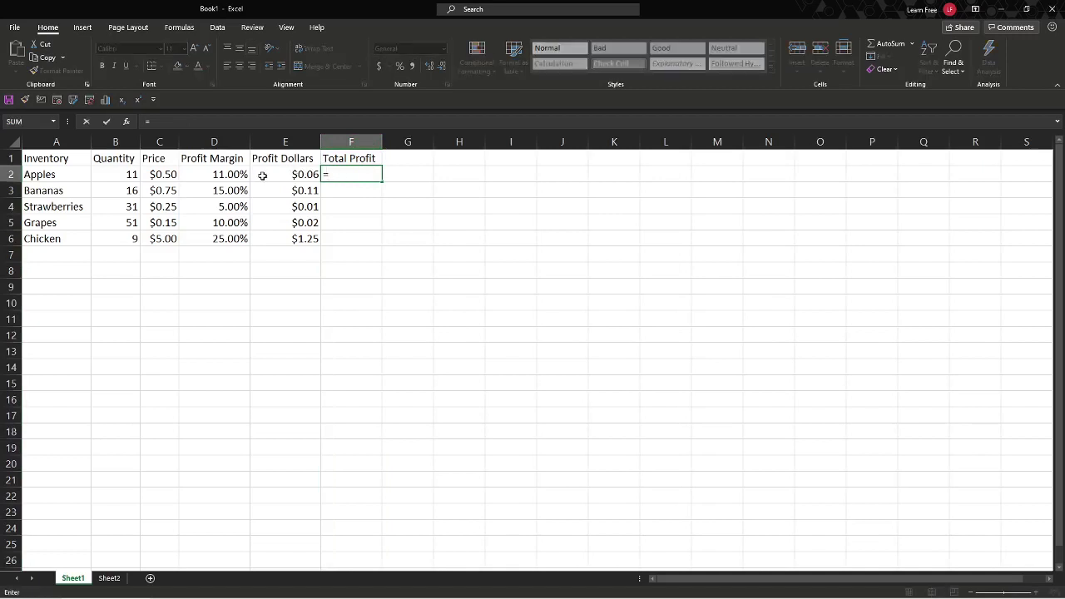
click(265, 173)
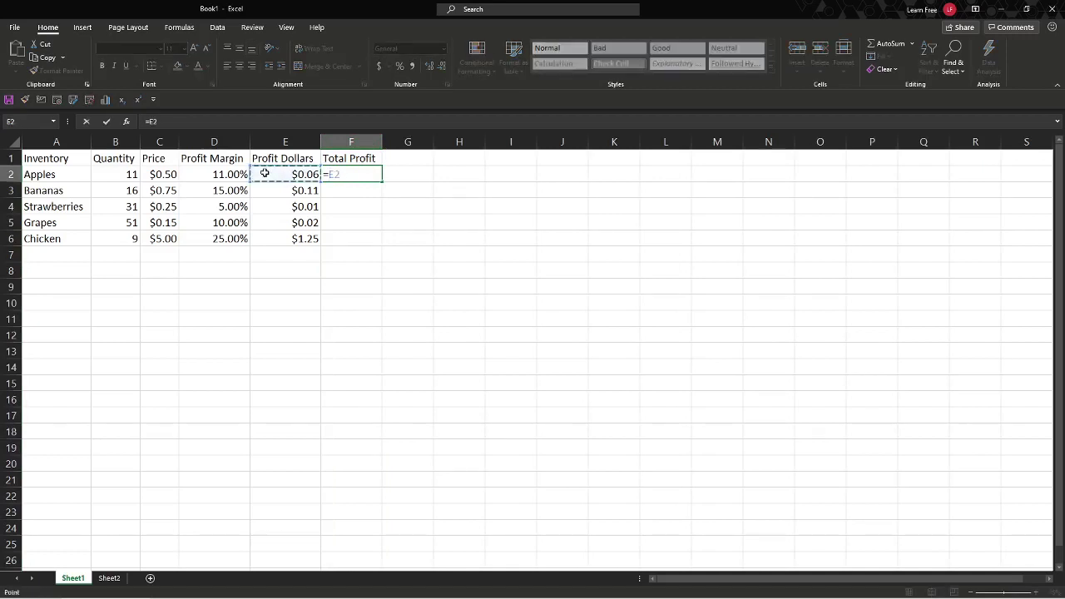
text(*)
click(112, 175)
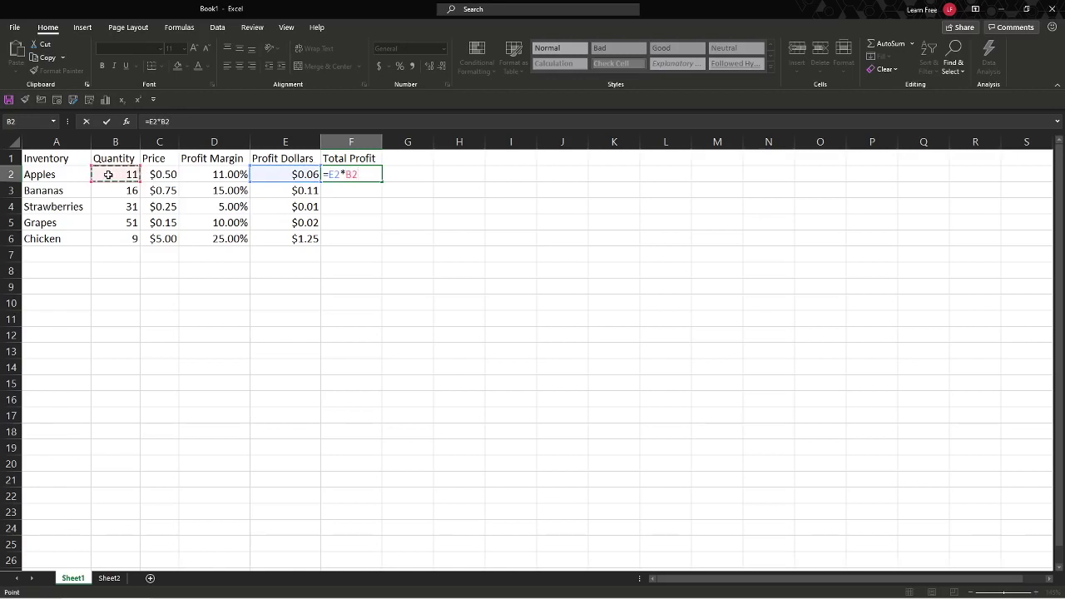
key(Return)
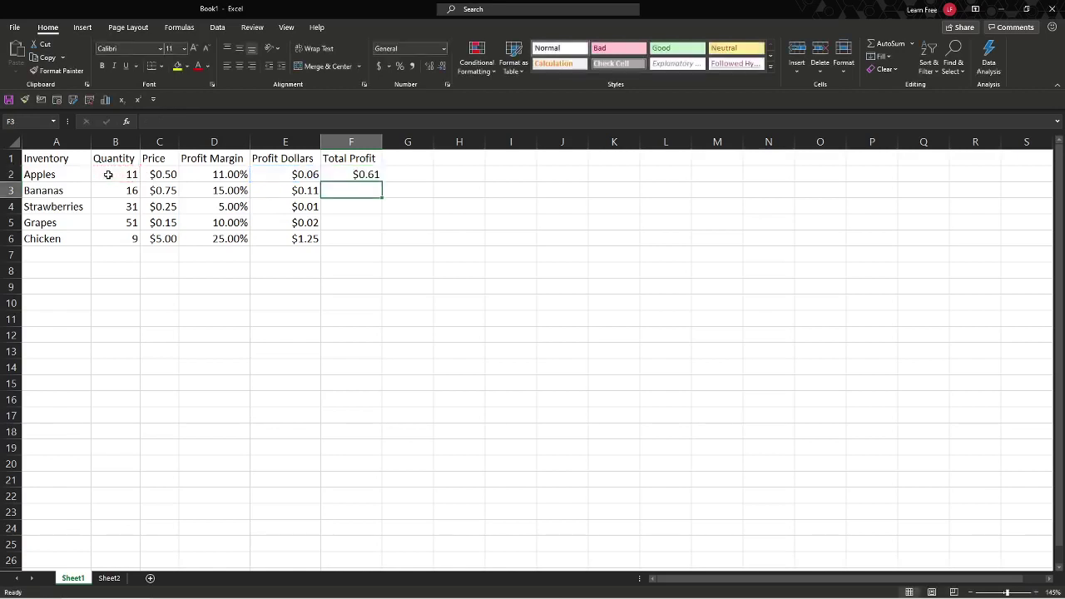
Step: Copy the total profit formula from F2 into cells F3 to F6
click(355, 174)
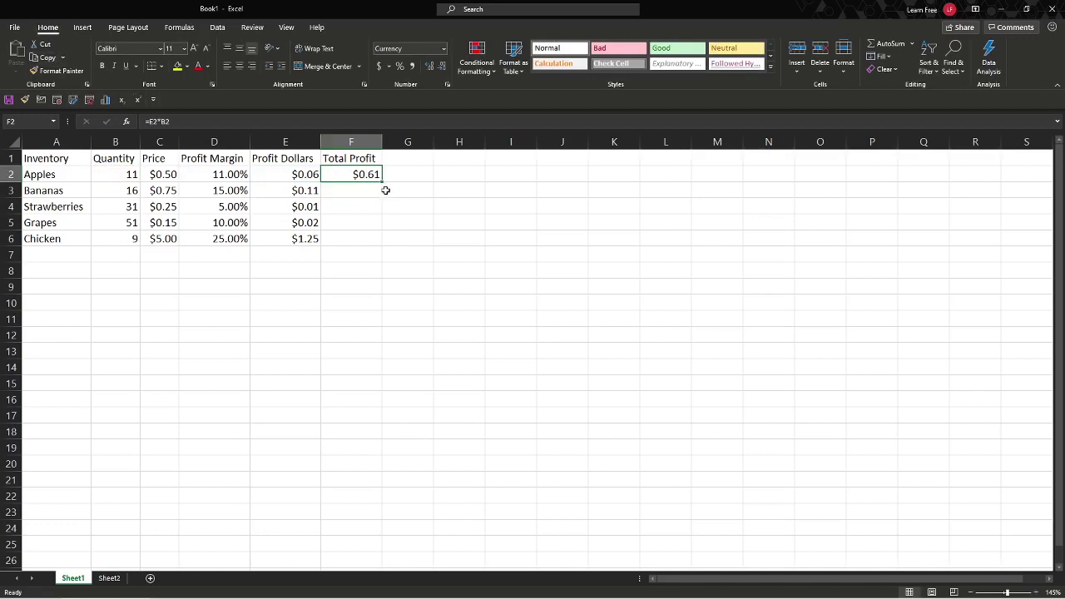
drag(381, 184, 379, 241)
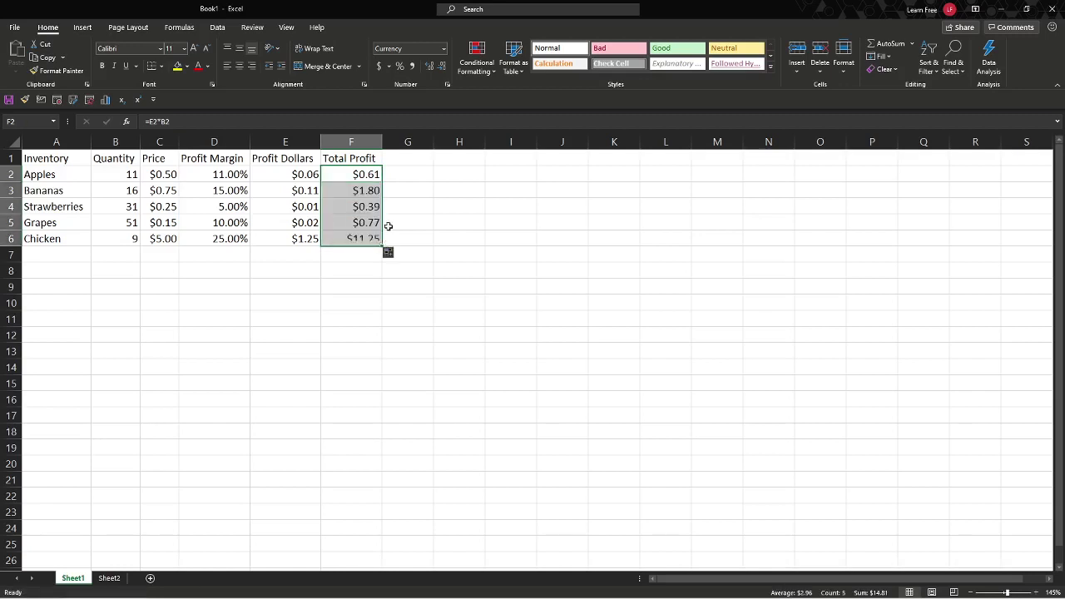
click(396, 173)
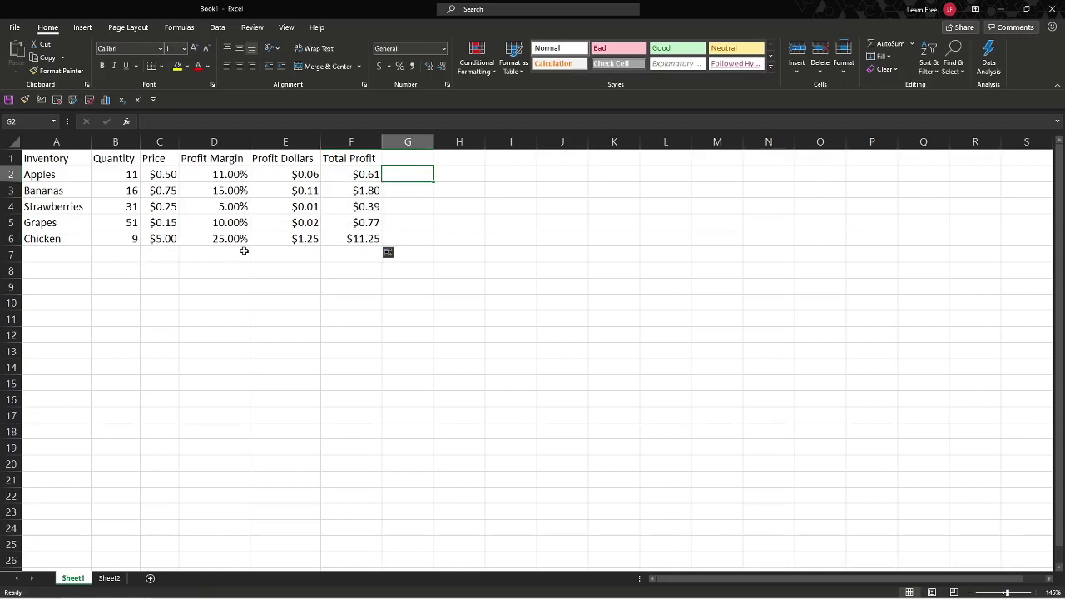
Step: Add up the Total Profit column in cell F7 with the SUM function over F2:F6
click(350, 253)
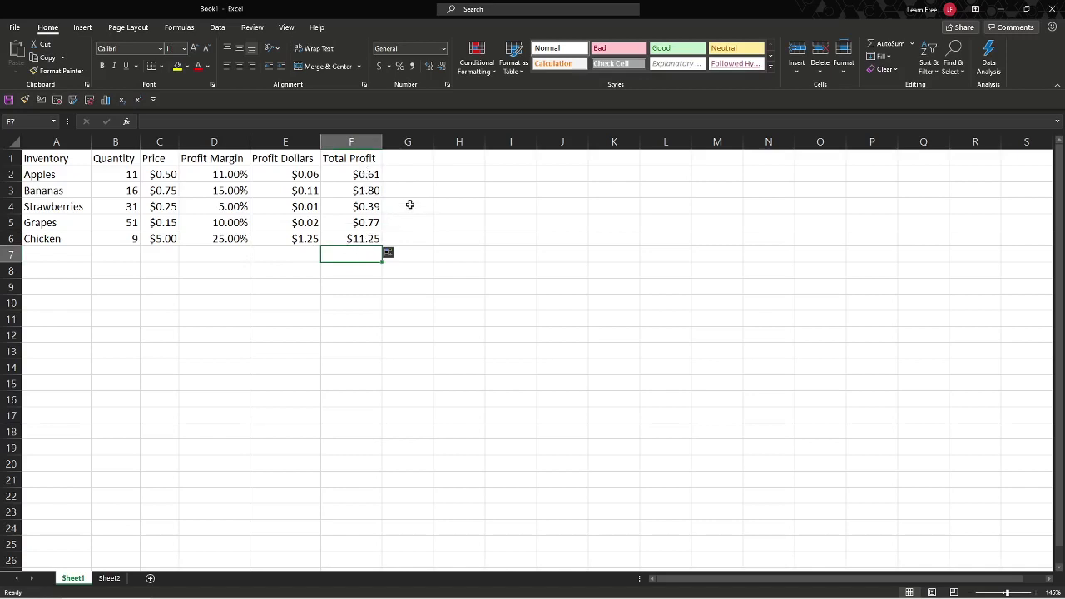
text(=)
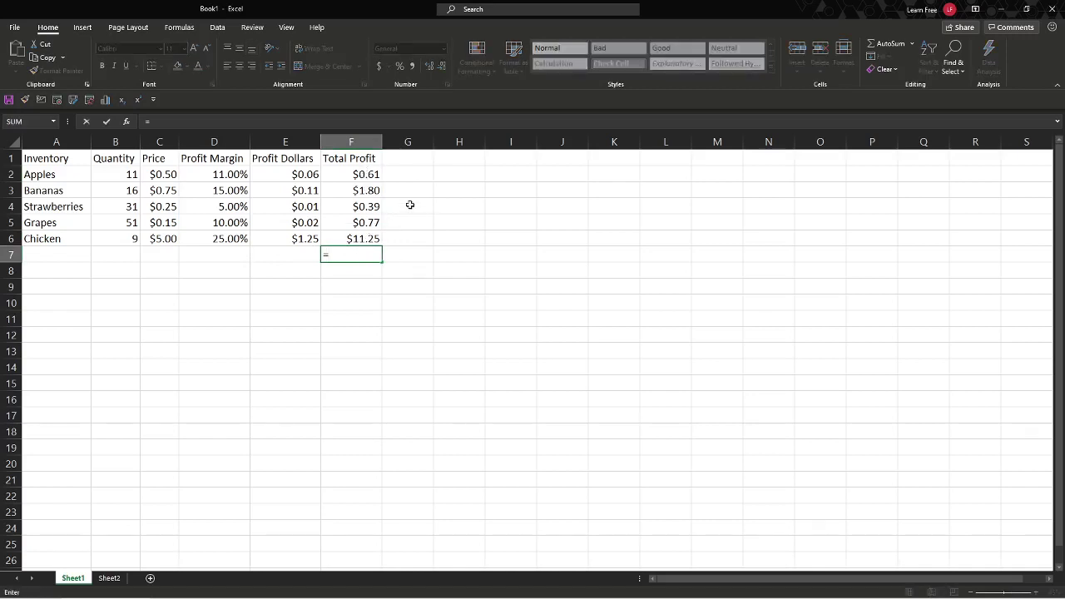
text(sum)
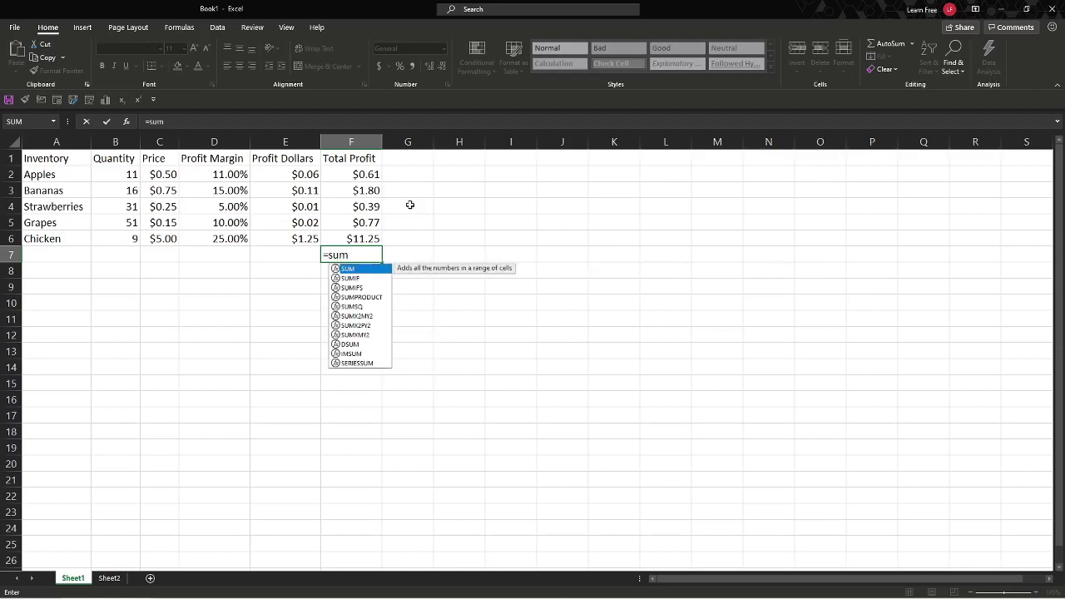
double_click(359, 269)
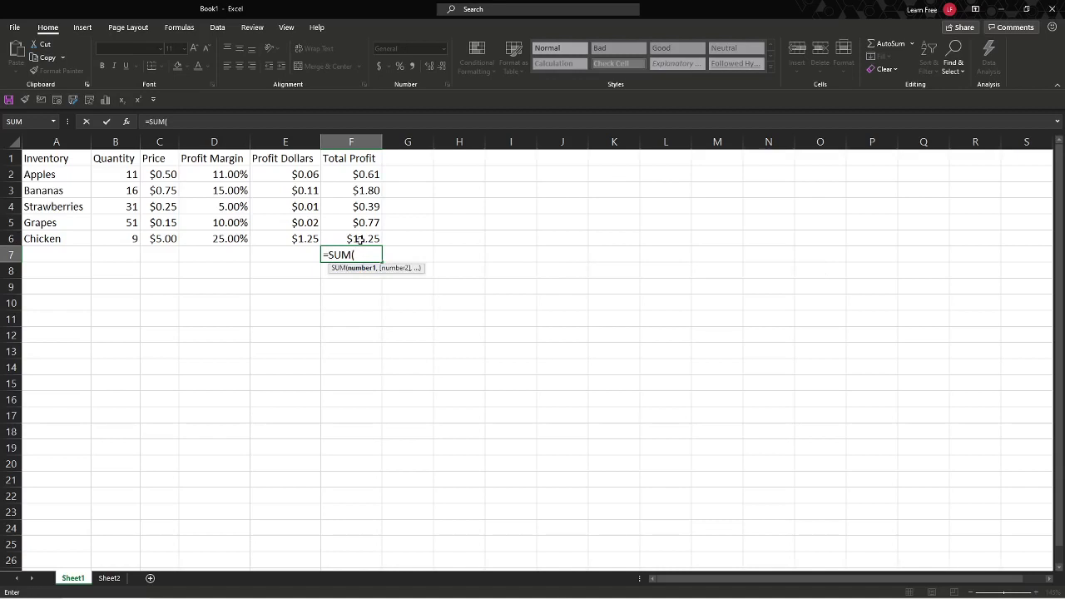
drag(359, 240, 362, 174)
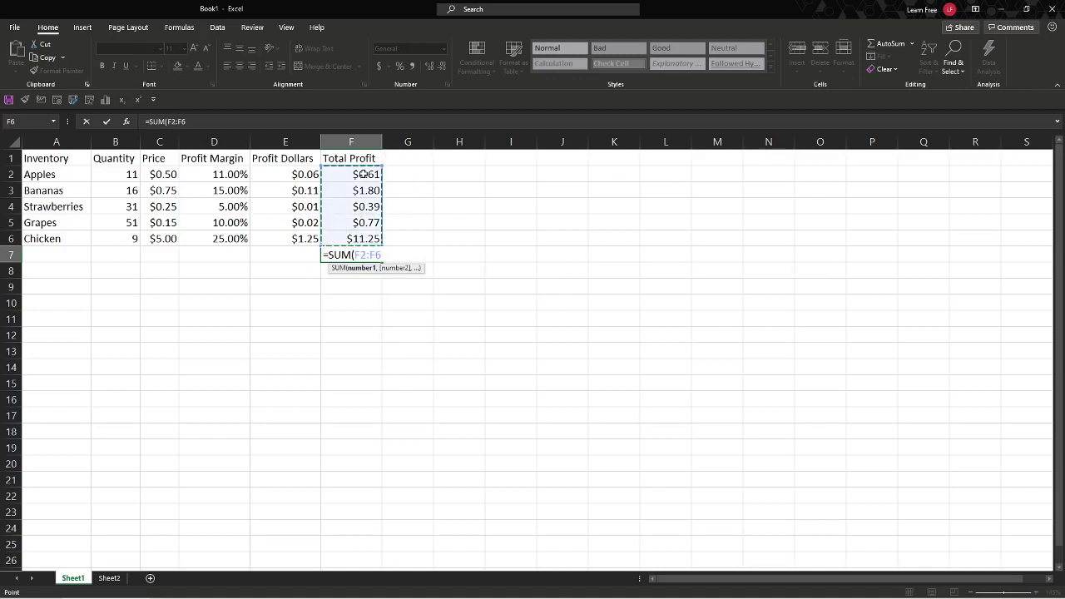
key(Return)
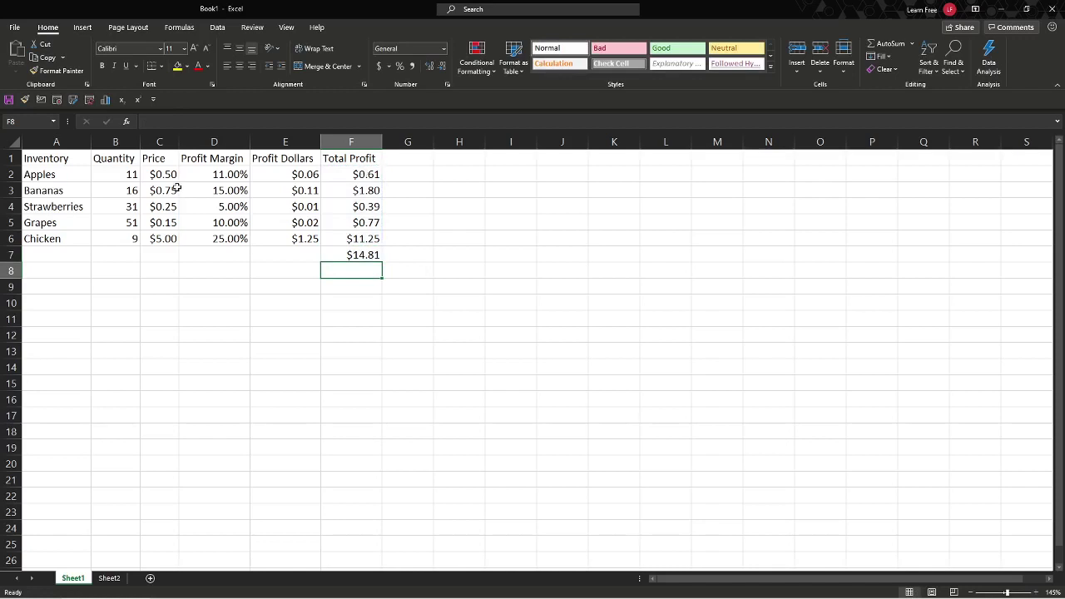
click(360, 254)
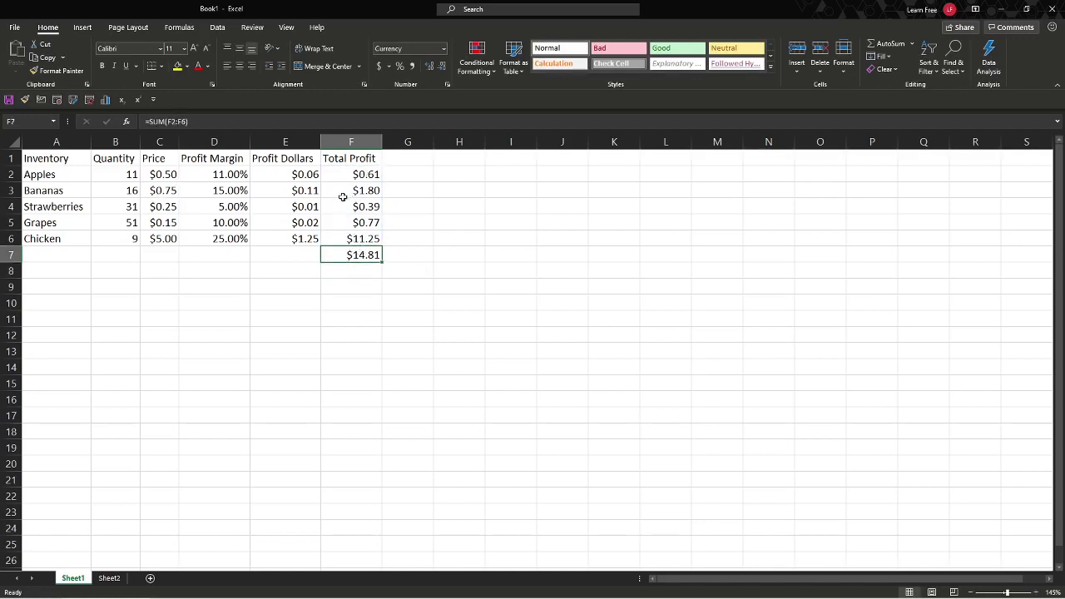
Step: Set the Bananas quantity in cell B3 to 20
click(107, 190)
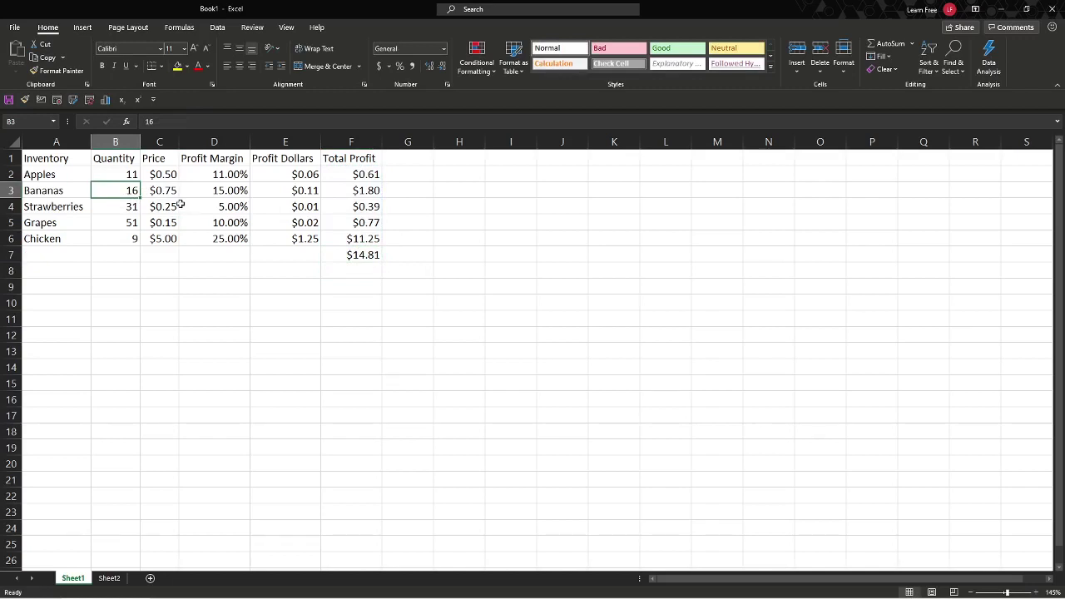
text(20)
key(Return)
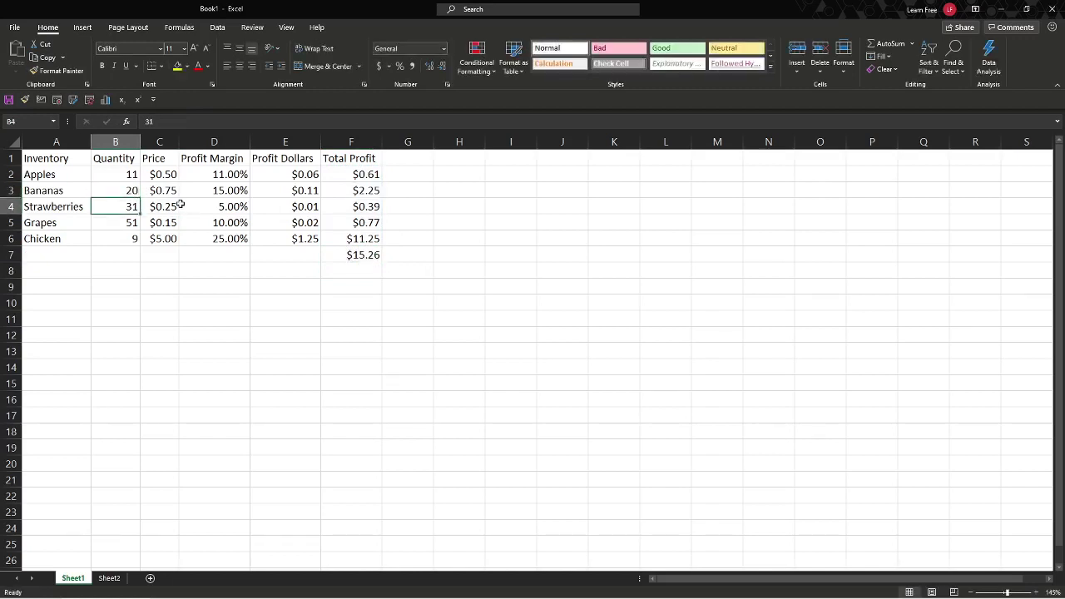
Step: Examine how the Bananas quantity carries through row 3 and the Total Profit column to the sum in F7
key(Up)
key(Right)
key(Right)
key(Right)
key(Right)
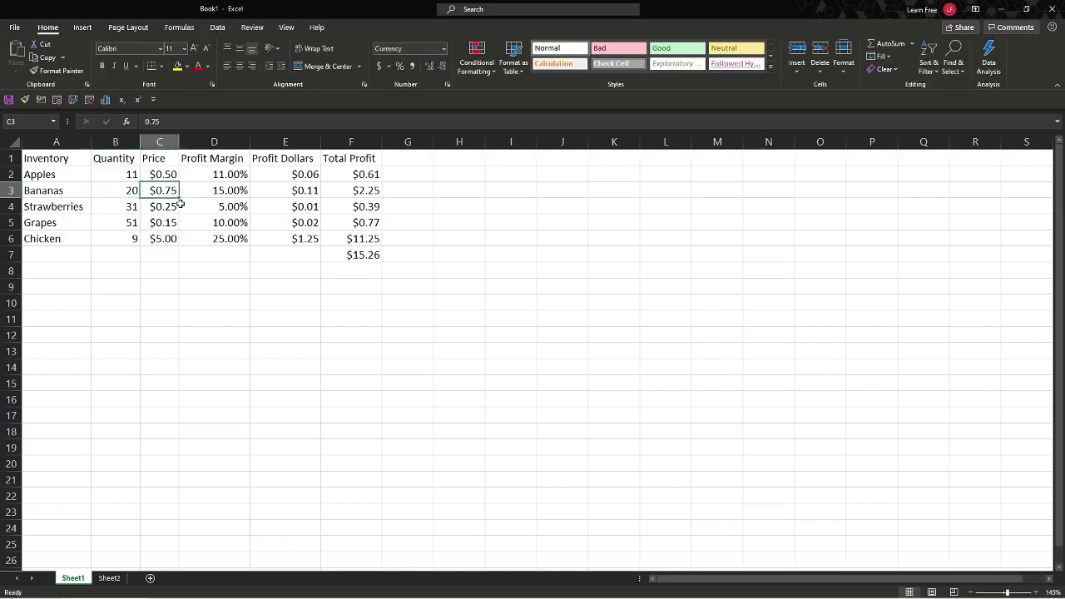
key(Down)
key(Down)
key(Down)
key(Down)
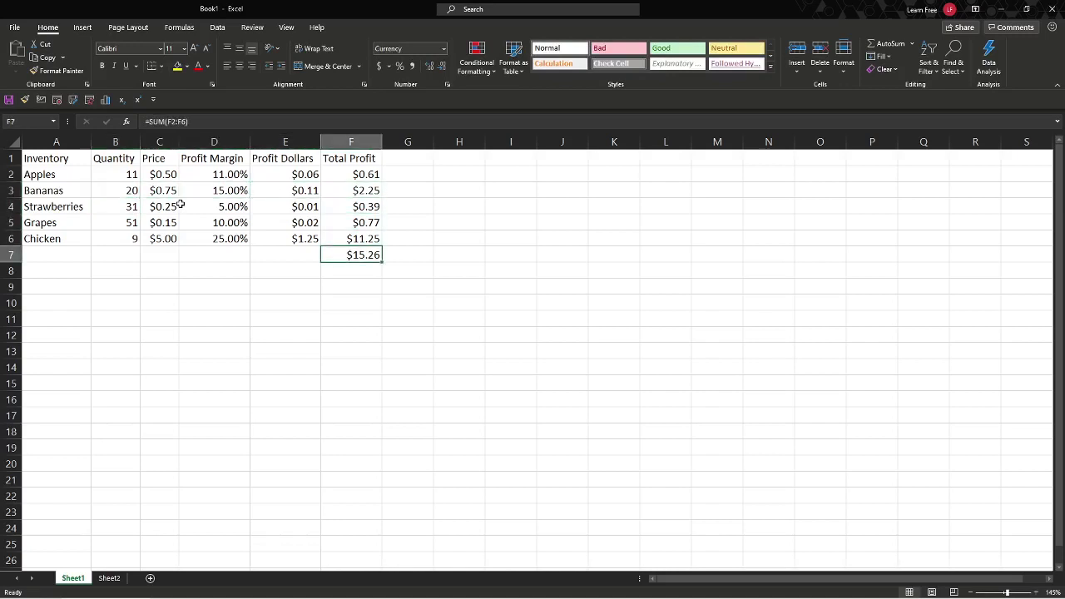
key(Up)
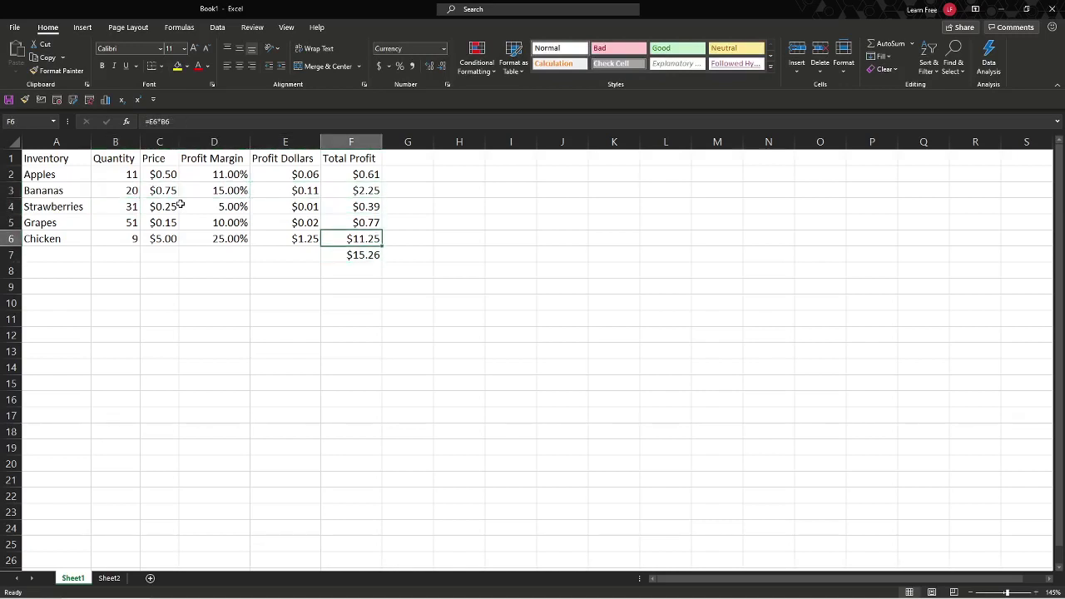
key(Left)
key(Left)
key(Left)
key(Left)
key(Up)
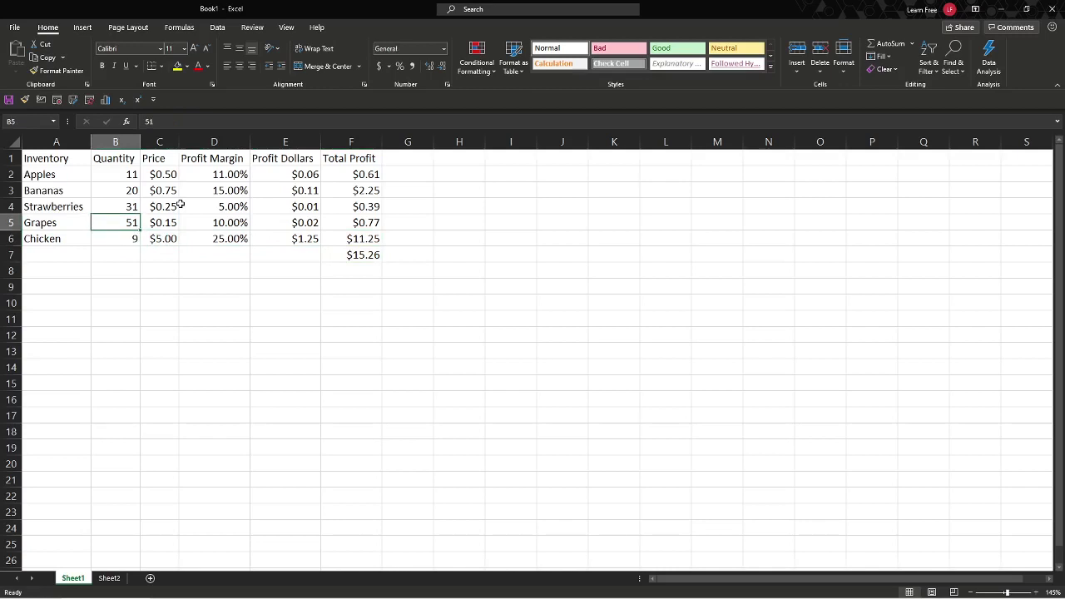
click(135, 154)
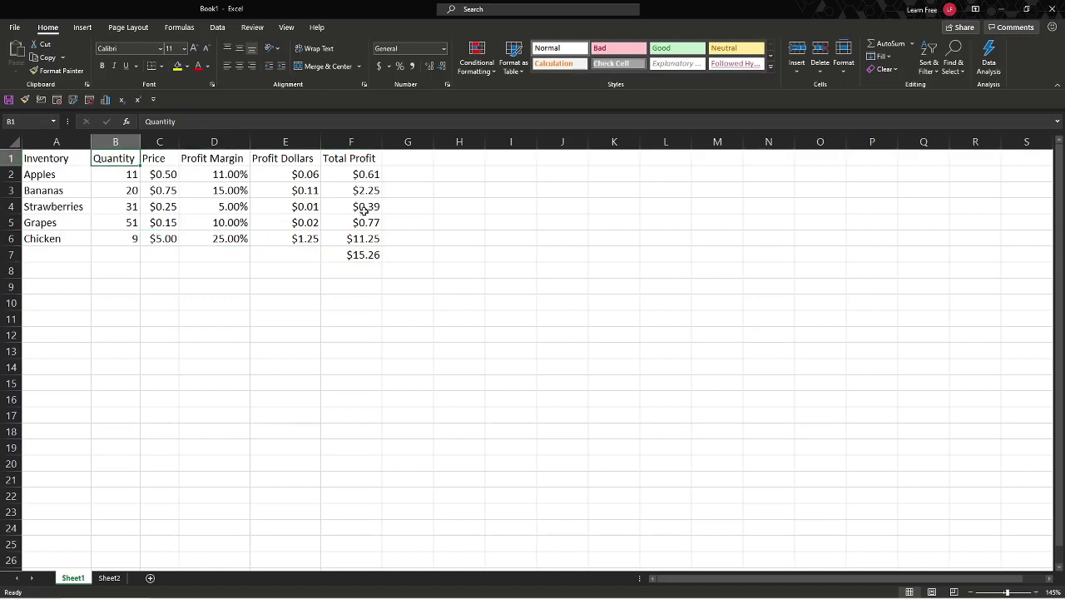
Step: Insert a blank row above the table's header row
click(8, 158)
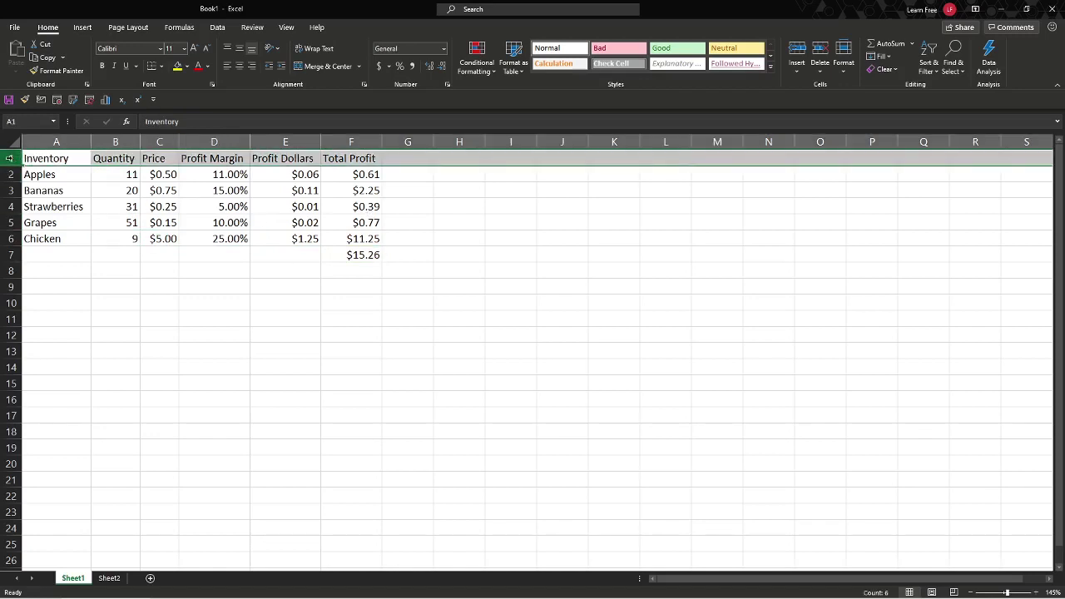
right_click(10, 159)
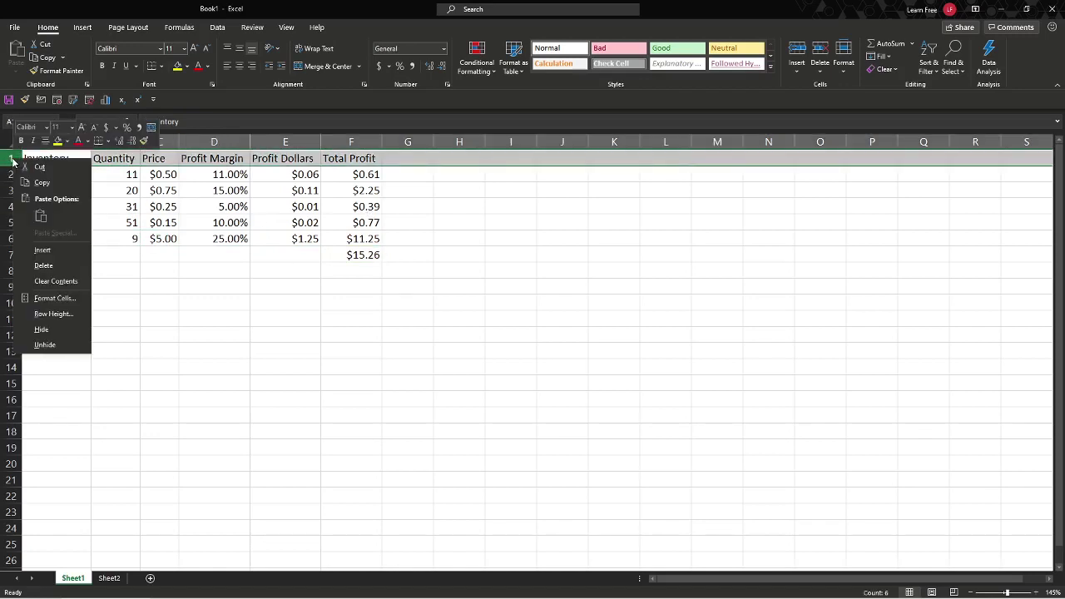
click(62, 252)
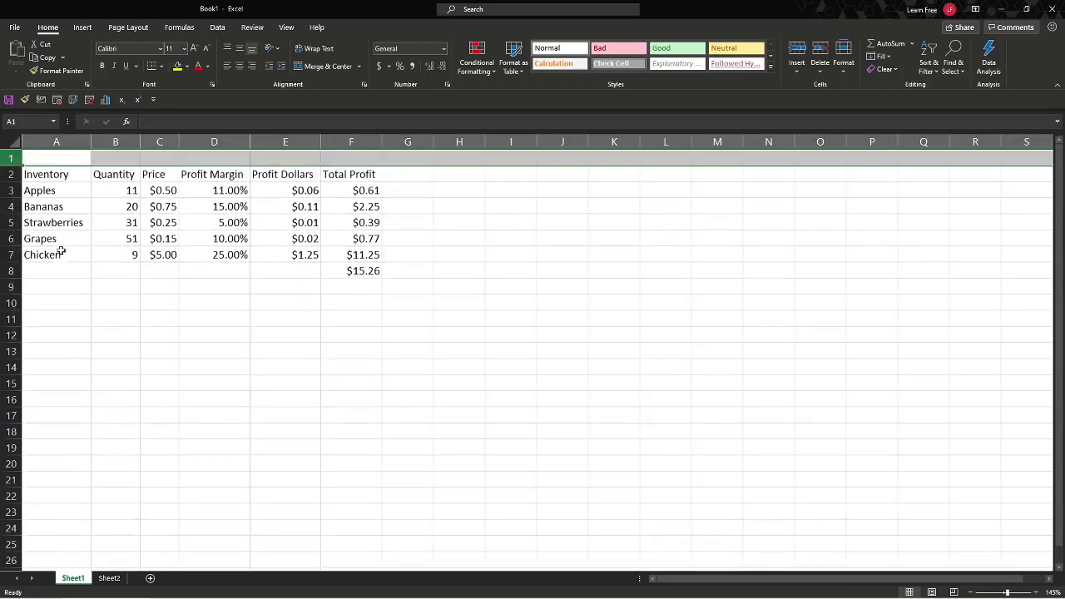
Step: Enter the title Grocery Store Sales in cell C1 above the table
click(150, 172)
click(148, 157)
text(Gro)
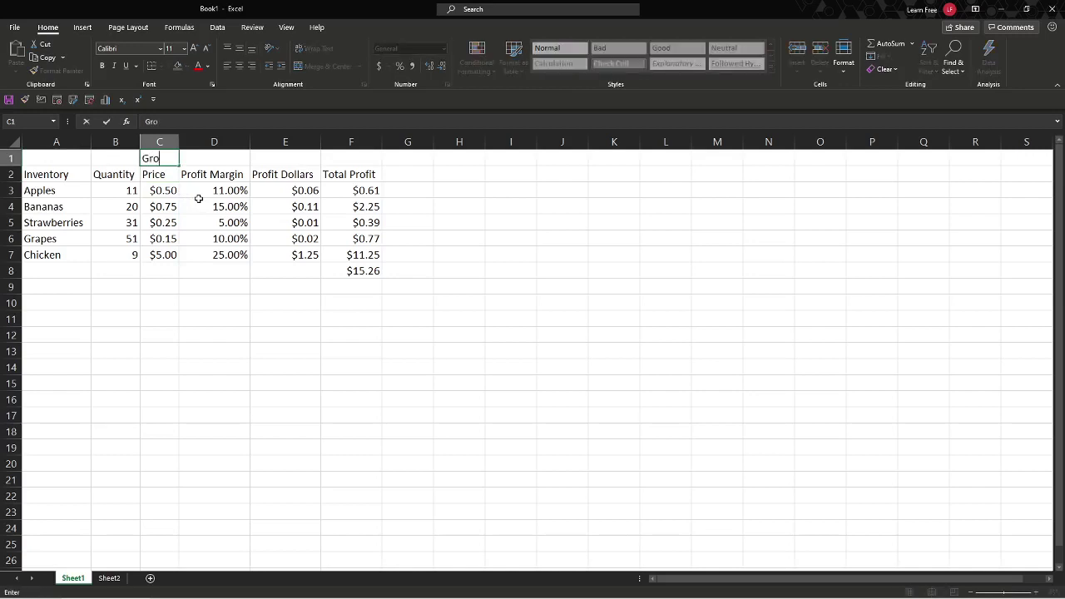
text(cery Store Sales)
key(Return)
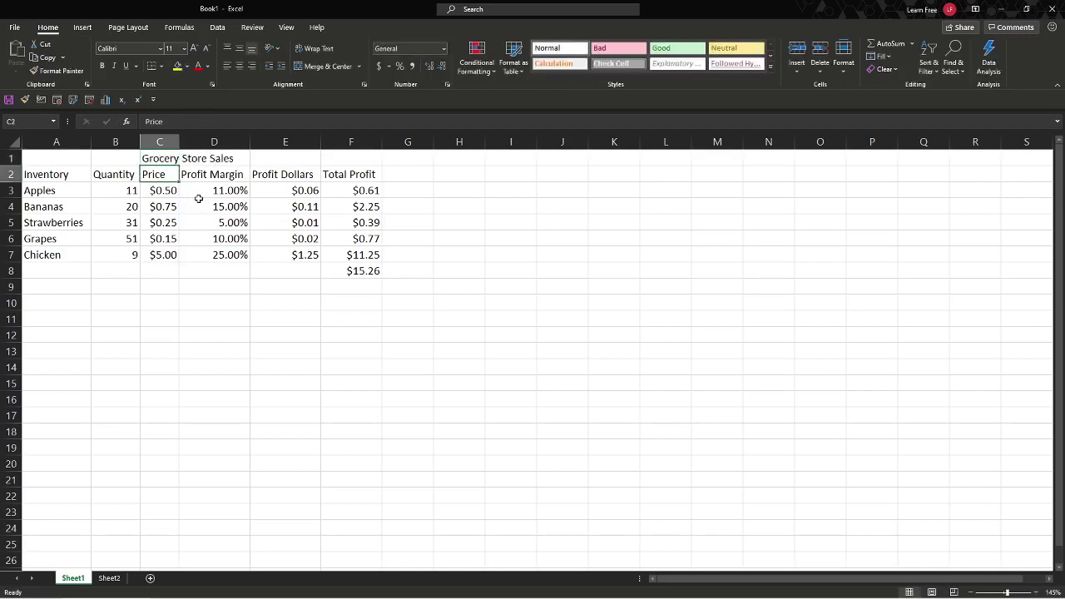
click(117, 163)
click(162, 156)
click(202, 158)
click(153, 156)
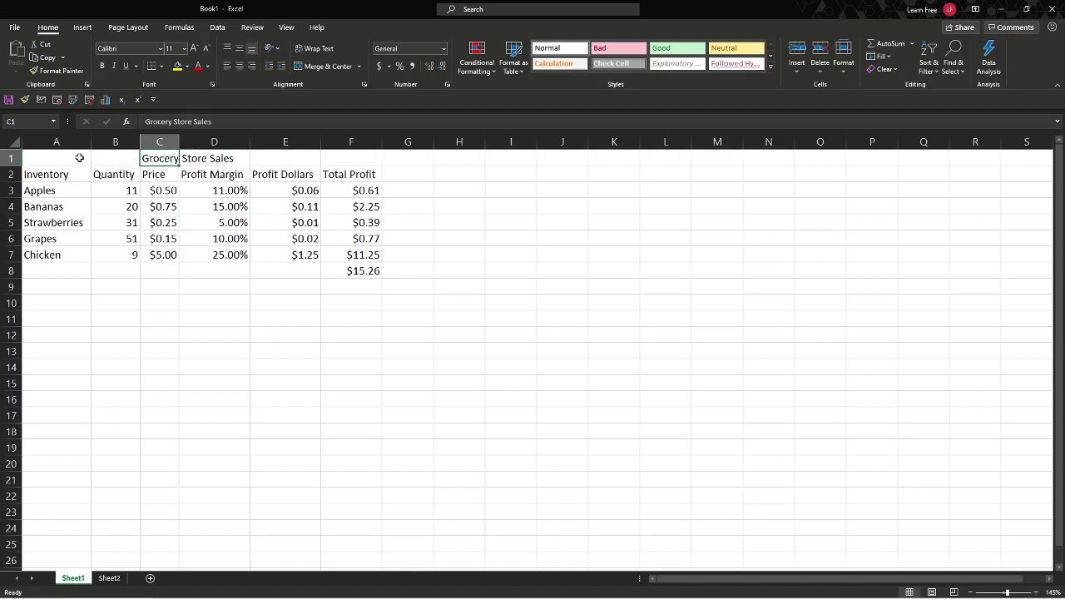
Step: Merge and center the Grocery Store Sales title across cells A1 to F1
drag(78, 158, 348, 155)
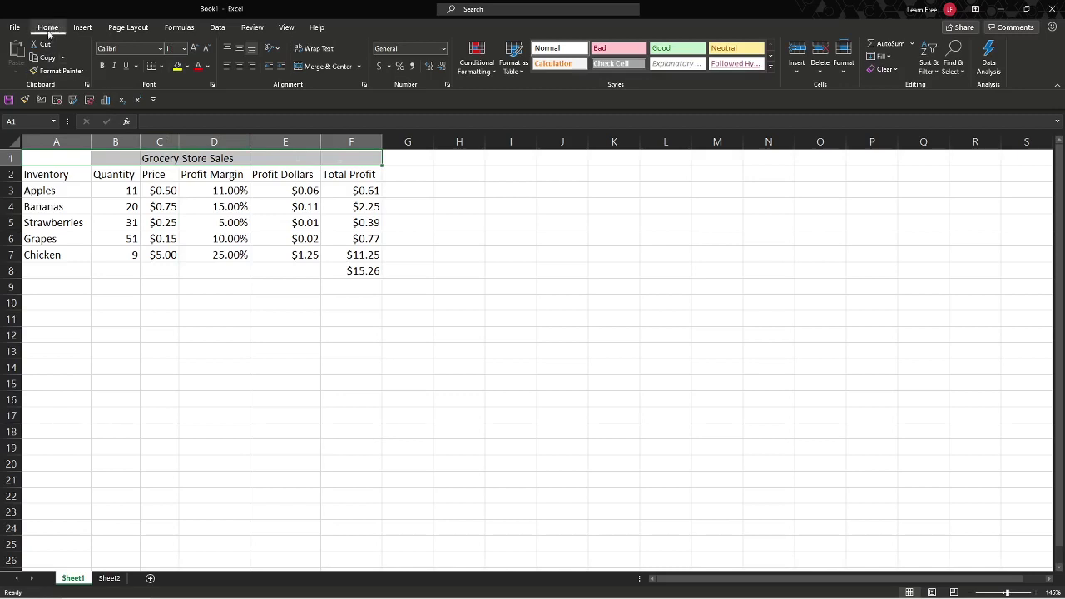
click(329, 67)
click(287, 173)
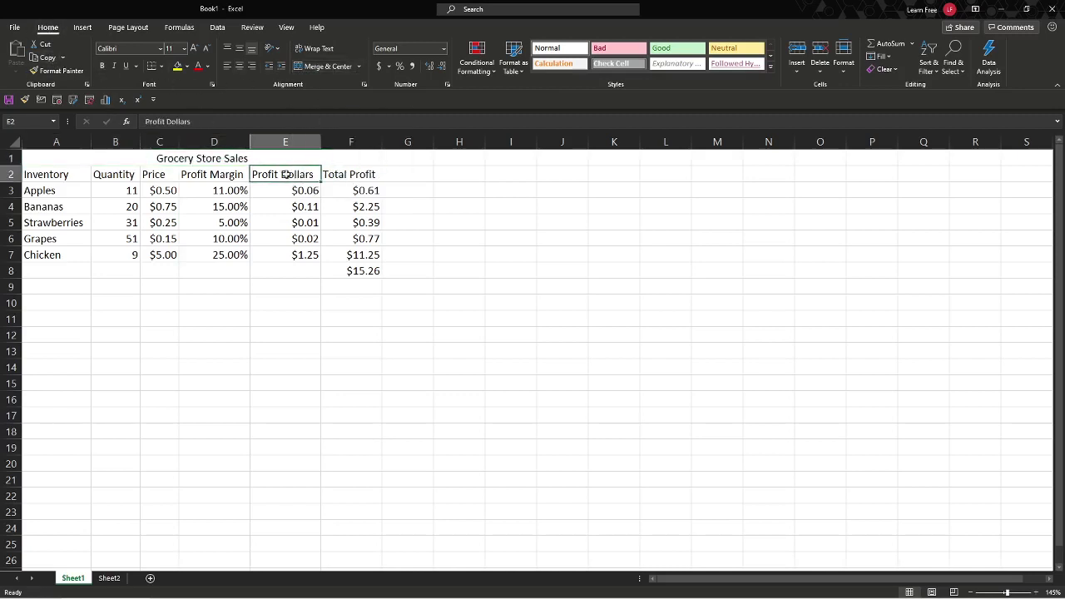
click(274, 153)
click(284, 172)
Step: Fill the merged title cell with the standard green color
click(275, 157)
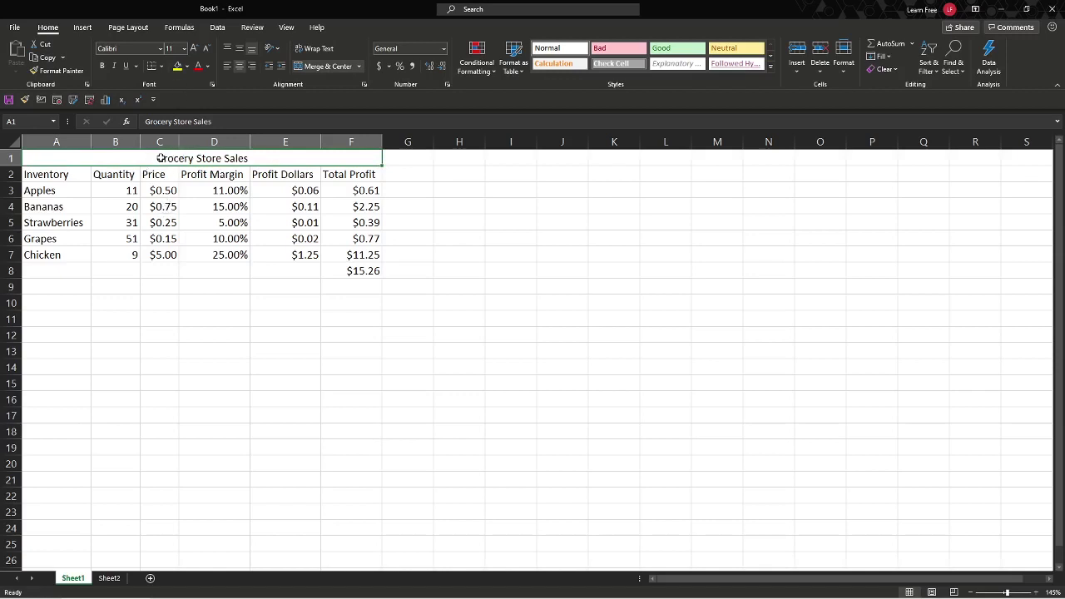
click(187, 70)
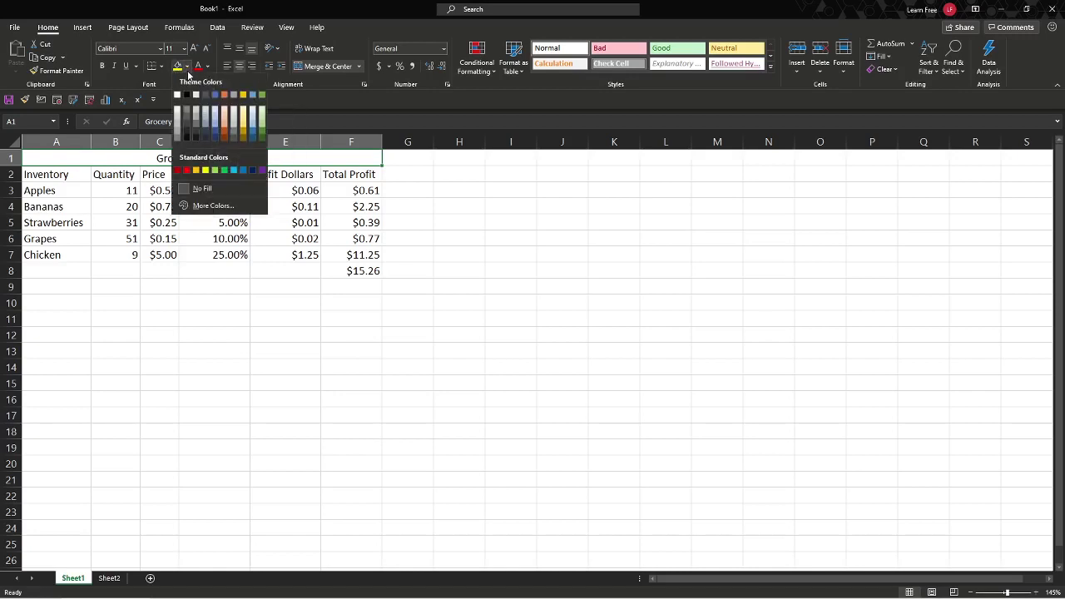
click(223, 171)
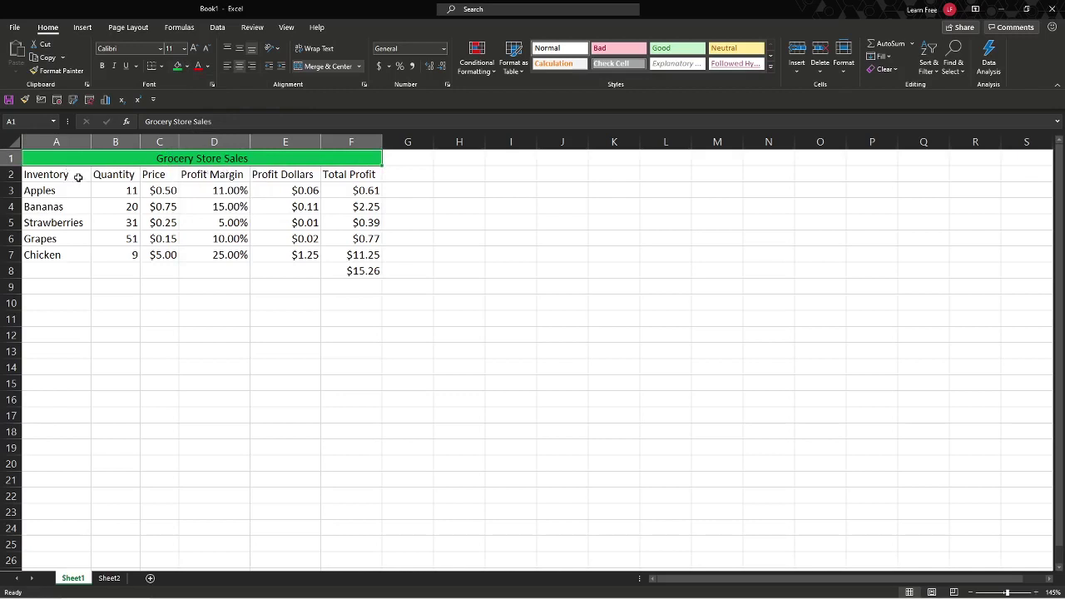
Step: Fill the header cells A2 to F2, from Inventory to Total Profit, with the standard light blue color
drag(77, 177, 354, 175)
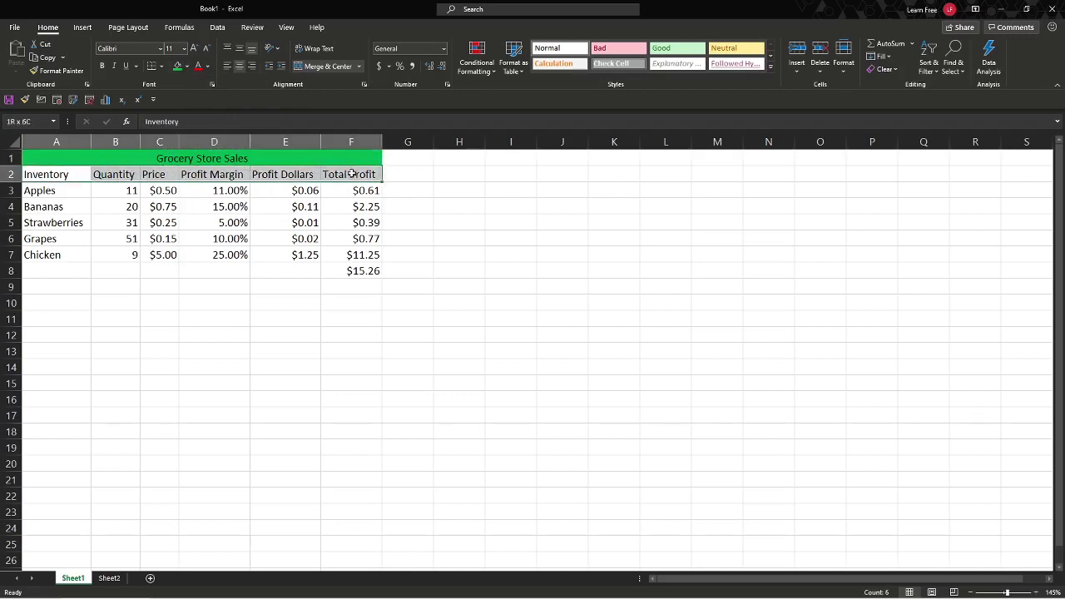
click(188, 70)
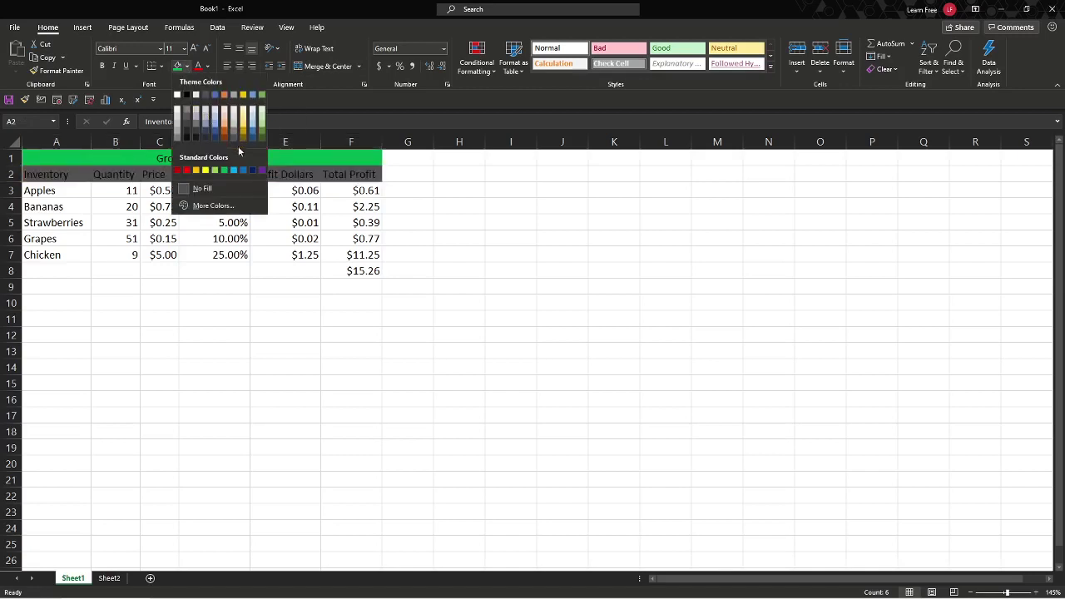
click(236, 172)
Step: Fill the item names in A3 to A7, from Apples to Chicken, with the standard orange color
click(59, 191)
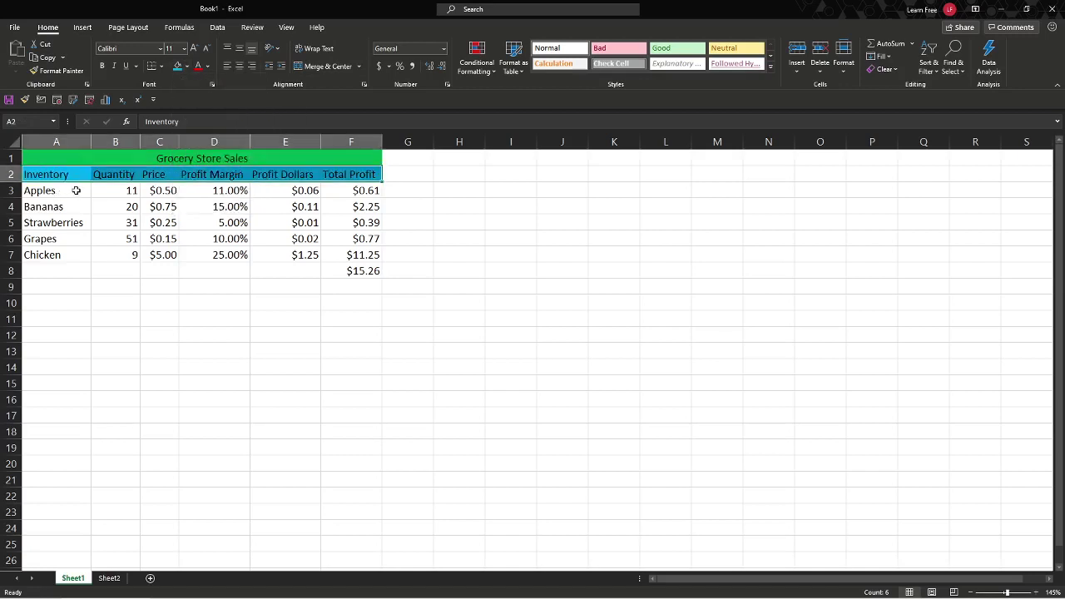
drag(76, 190, 79, 252)
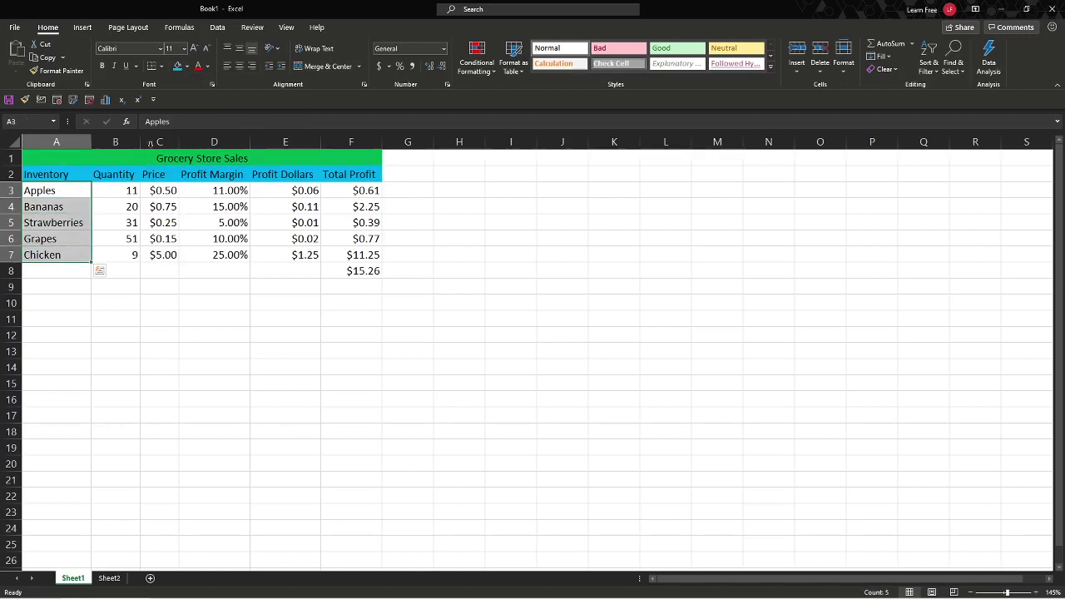
click(188, 70)
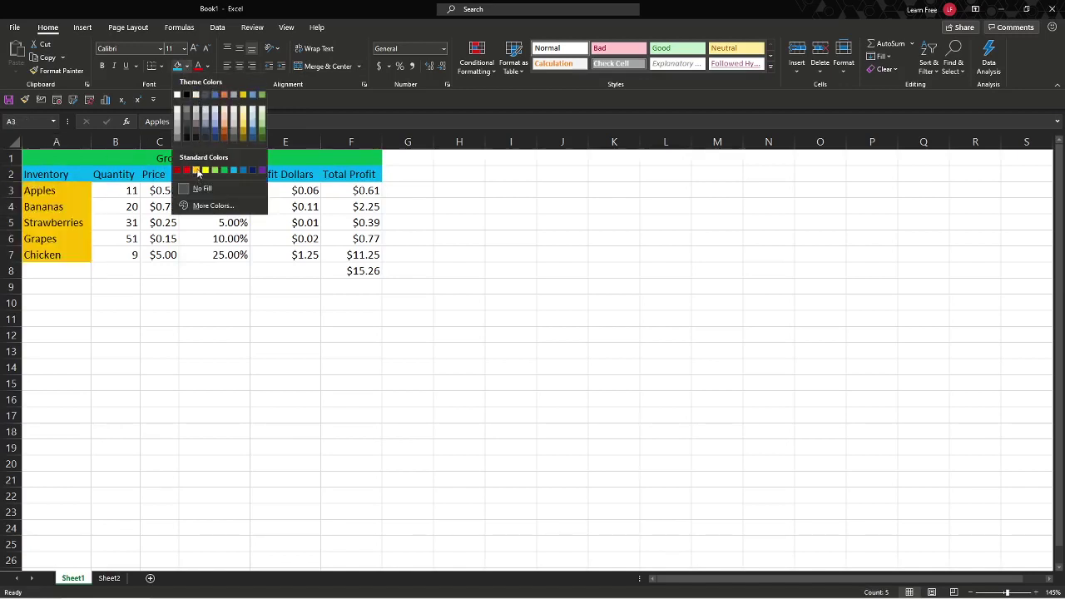
click(199, 170)
click(175, 283)
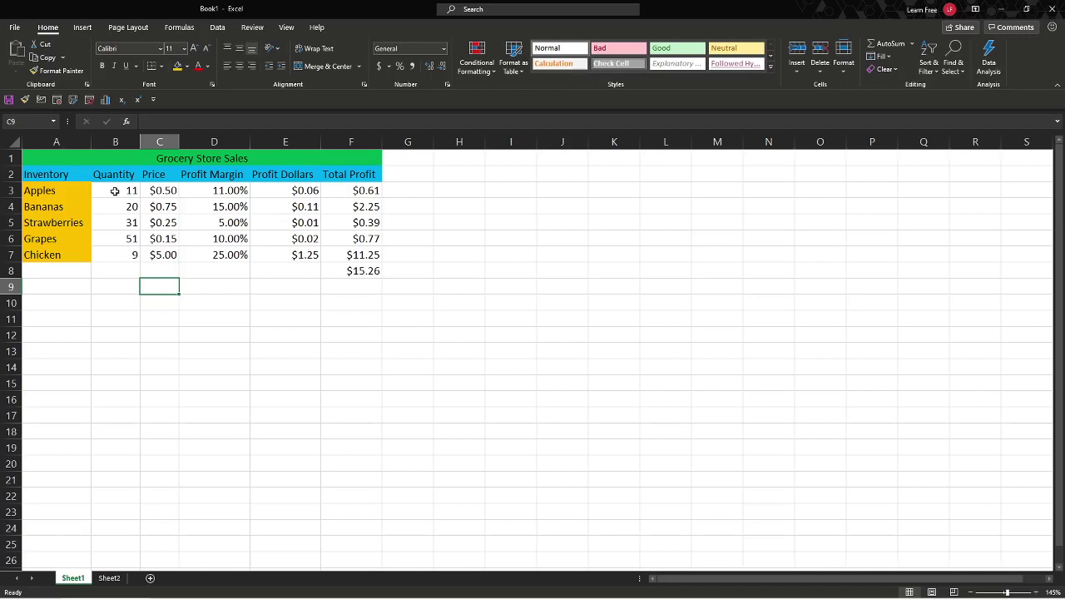
Step: Review the colored title, the header cells and the Apples row of the table
click(121, 163)
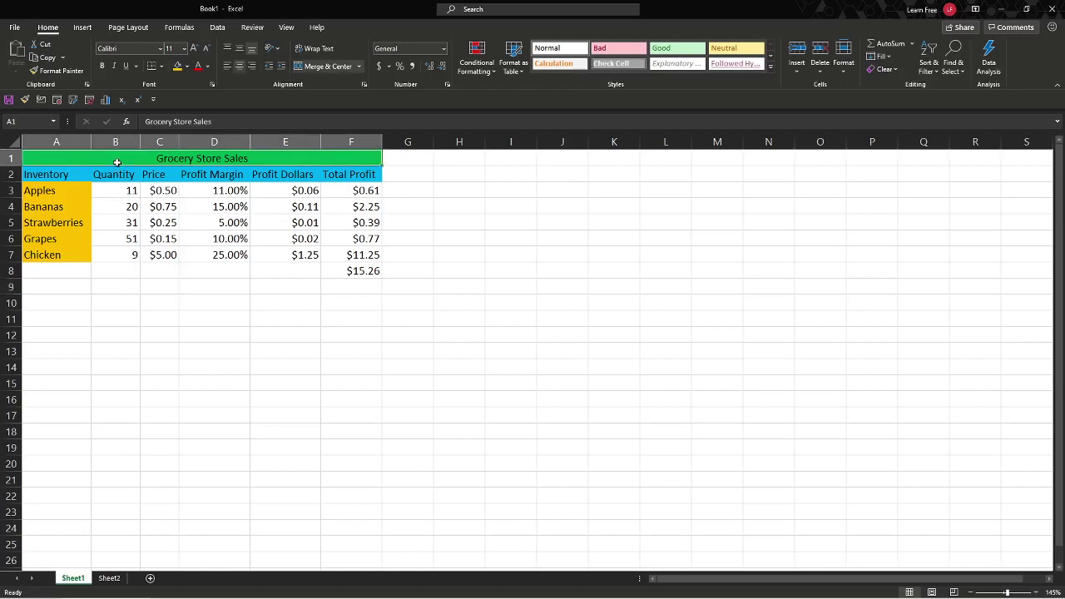
click(118, 175)
click(158, 175)
click(189, 175)
click(154, 175)
click(204, 188)
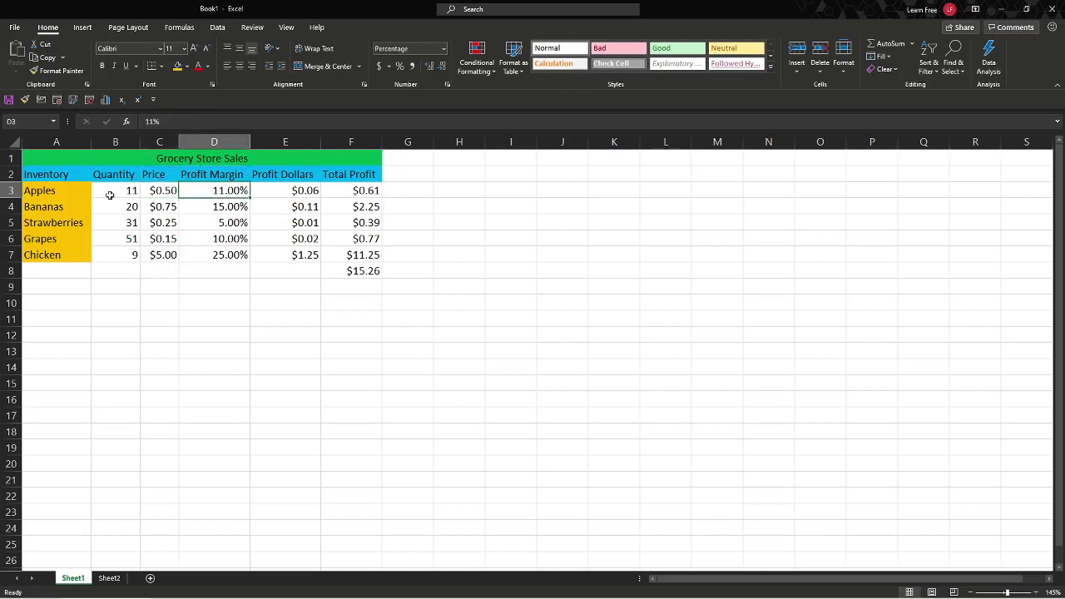
click(75, 195)
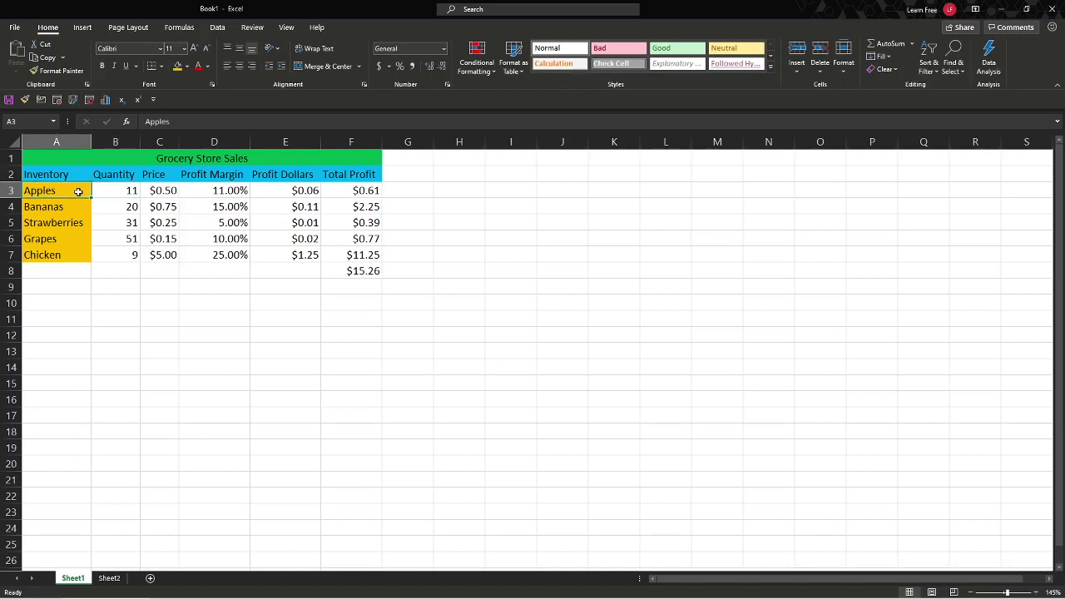